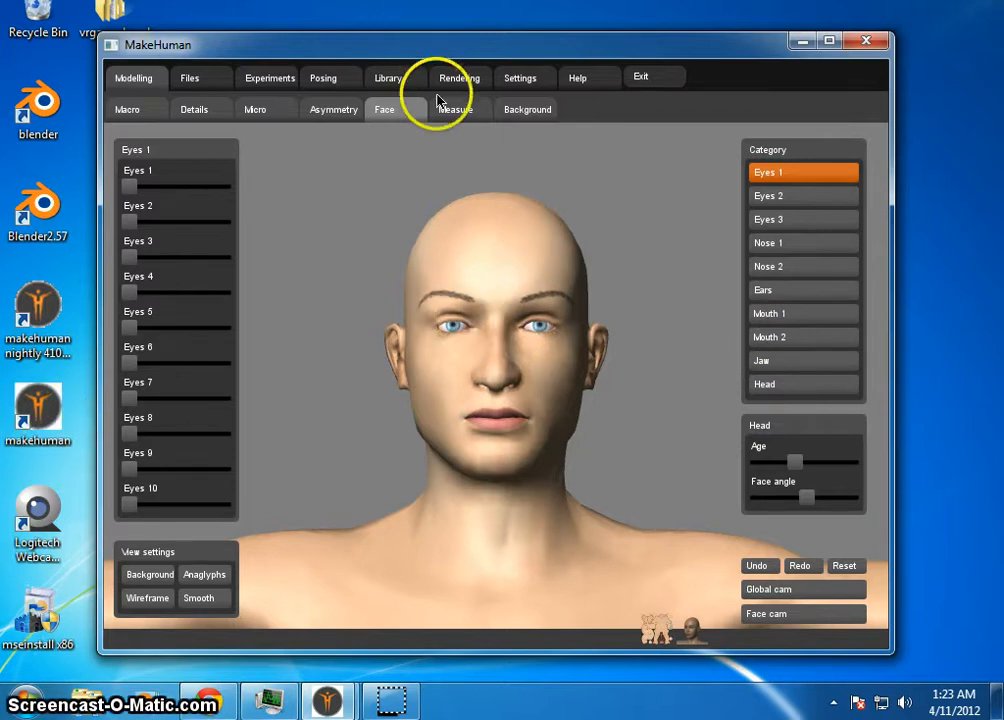
Step: Show the whole figure with the body measurement controls and set the torso's front chest distance to 33.3 cm
{"action": "left_click", "coordinate": [458, 120]}
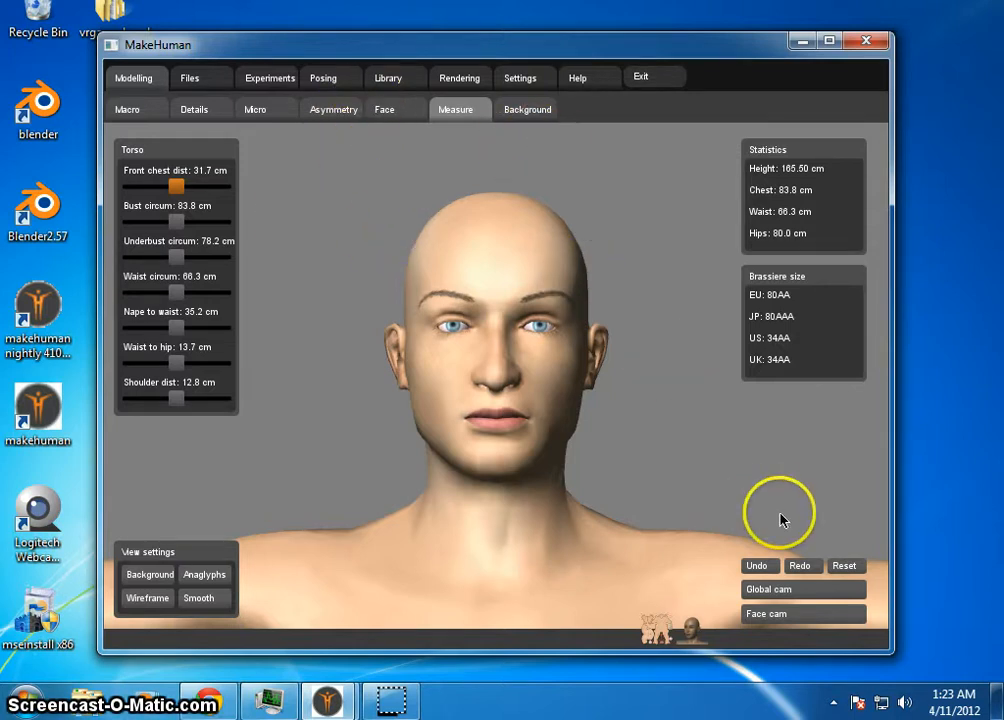
{"action": "left_click", "coordinate": [843, 590]}
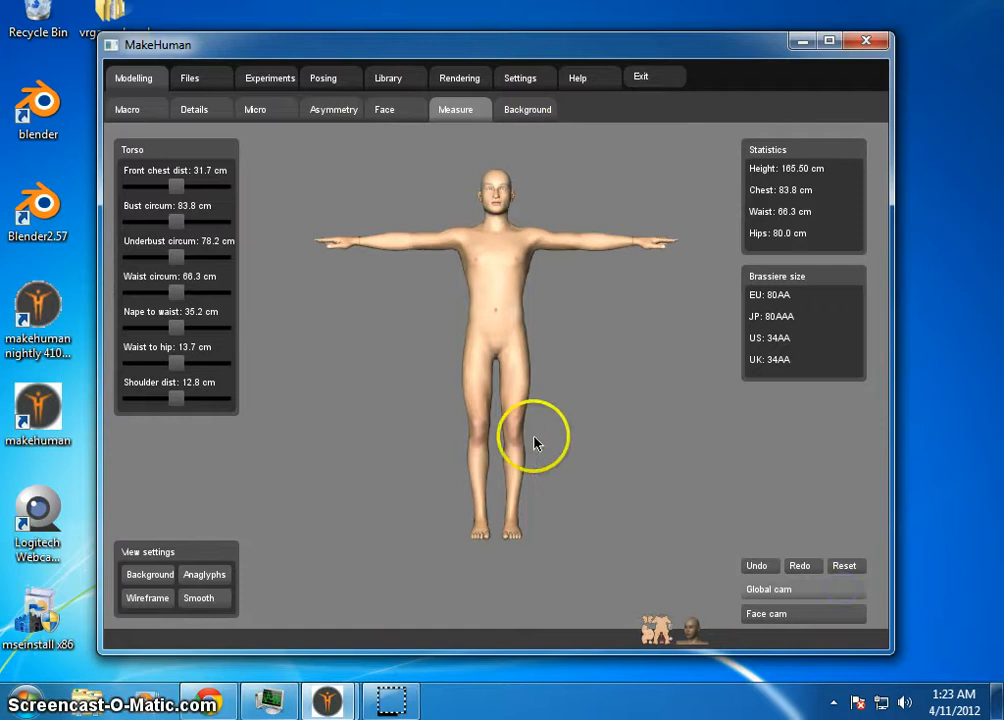
{"action": "mouse_move", "coordinate": [605, 347]}
{"action": "right_mouse_down"}
{"action": "mouse_move", "coordinate": [594, 381]}
{"action": "mouse_move", "coordinate": [686, 63]}
{"action": "right_mouse_up"}
{"action": "mouse_move", "coordinate": [627, 291]}
{"action": "left_mouse_down"}
{"action": "mouse_move", "coordinate": [607, 343]}
{"action": "mouse_move", "coordinate": [612, 319]}
{"action": "mouse_move", "coordinate": [620, 367]}
{"action": "left_mouse_up"}
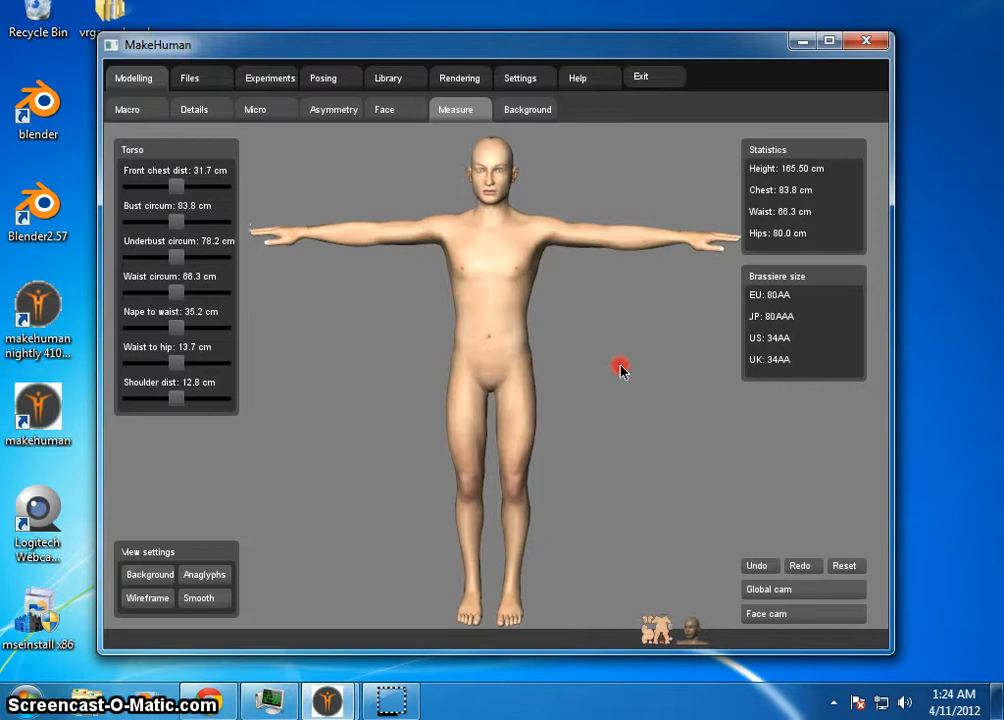
{"action": "right_click_drag", "start_coordinate": [620, 370], "coordinate": [620, 366]}
{"action": "left_click_drag", "start_coordinate": [616, 387], "coordinate": [626, 376]}
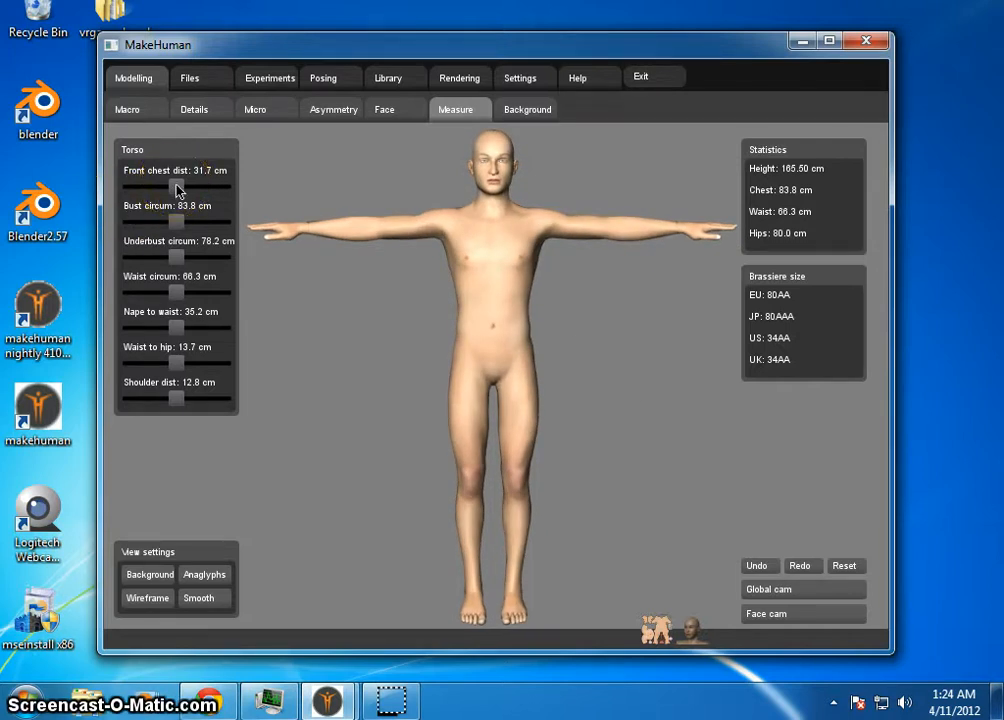
{"action": "left_click_drag", "start_coordinate": [176, 189], "coordinate": [199, 199]}
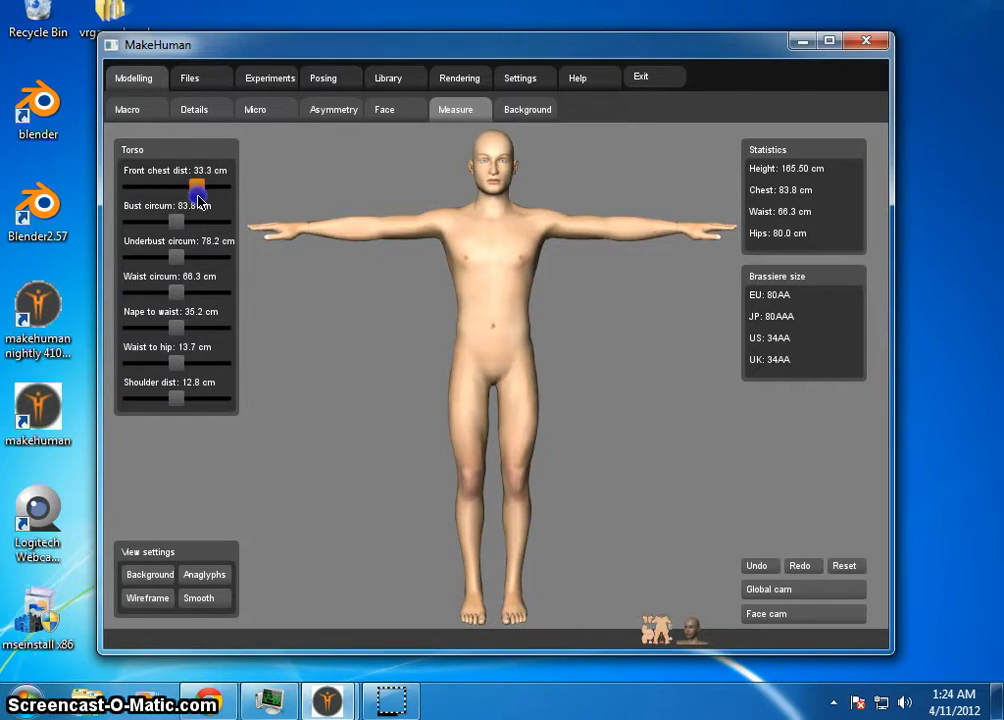
{"action": "left_click", "coordinate": [622, 375]}
{"action": "mouse_move", "coordinate": [622, 375]}
{"action": "left_mouse_down"}
{"action": "mouse_move", "coordinate": [576, 376]}
{"action": "mouse_move", "coordinate": [787, 399]}
{"action": "mouse_move", "coordinate": [574, 363]}
{"action": "mouse_move", "coordinate": [623, 365]}
{"action": "left_mouse_up"}
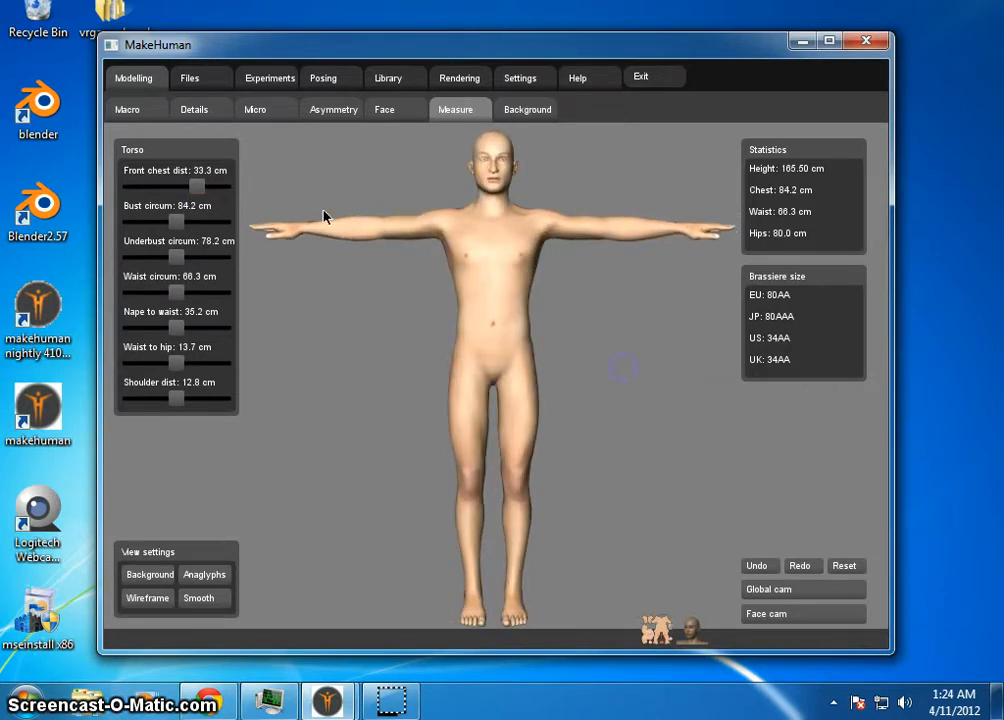
Step: Review the figure's bust circumference and the brassiere size readings
{"action": "mouse_move", "coordinate": [184, 228]}
{"action": "left_mouse_down"}
{"action": "mouse_move", "coordinate": [197, 227]}
{"action": "mouse_move", "coordinate": [130, 220]}
{"action": "mouse_move", "coordinate": [291, 226]}
{"action": "mouse_move", "coordinate": [257, 234]}
{"action": "mouse_move", "coordinate": [157, 220]}
{"action": "mouse_move", "coordinate": [255, 224]}
{"action": "mouse_move", "coordinate": [174, 220]}
{"action": "mouse_move", "coordinate": [176, 228]}
{"action": "left_mouse_up"}
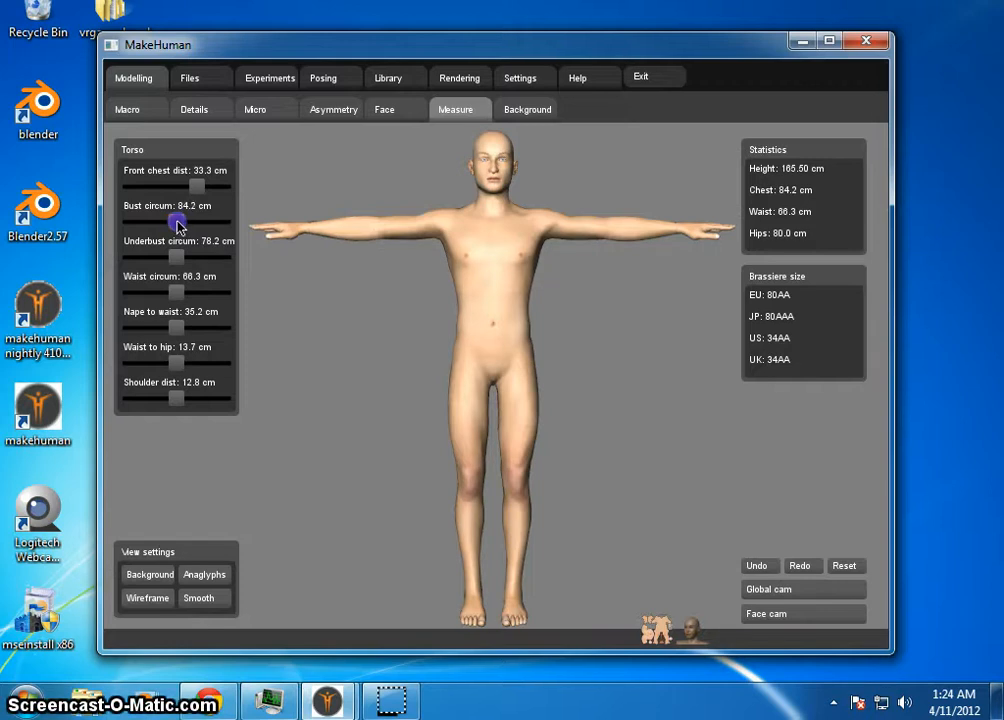
{"action": "left_click_drag", "start_coordinate": [180, 227], "coordinate": [178, 226]}
{"action": "left_click", "coordinate": [795, 281]}
{"action": "left_click", "coordinate": [769, 361]}
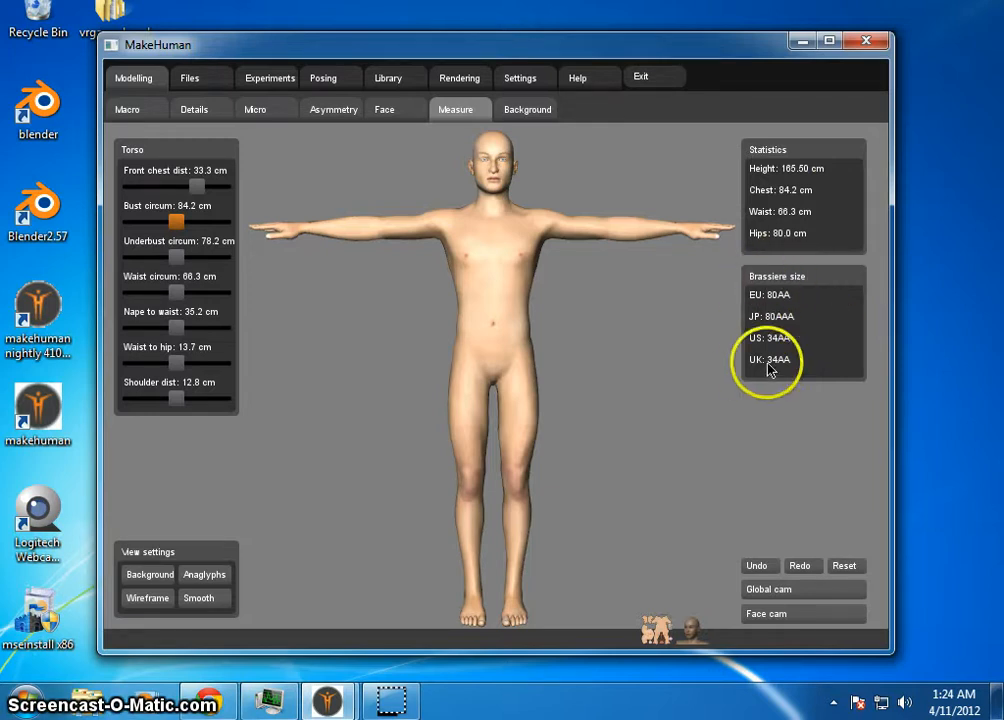
{"action": "left_click", "coordinate": [762, 287]}
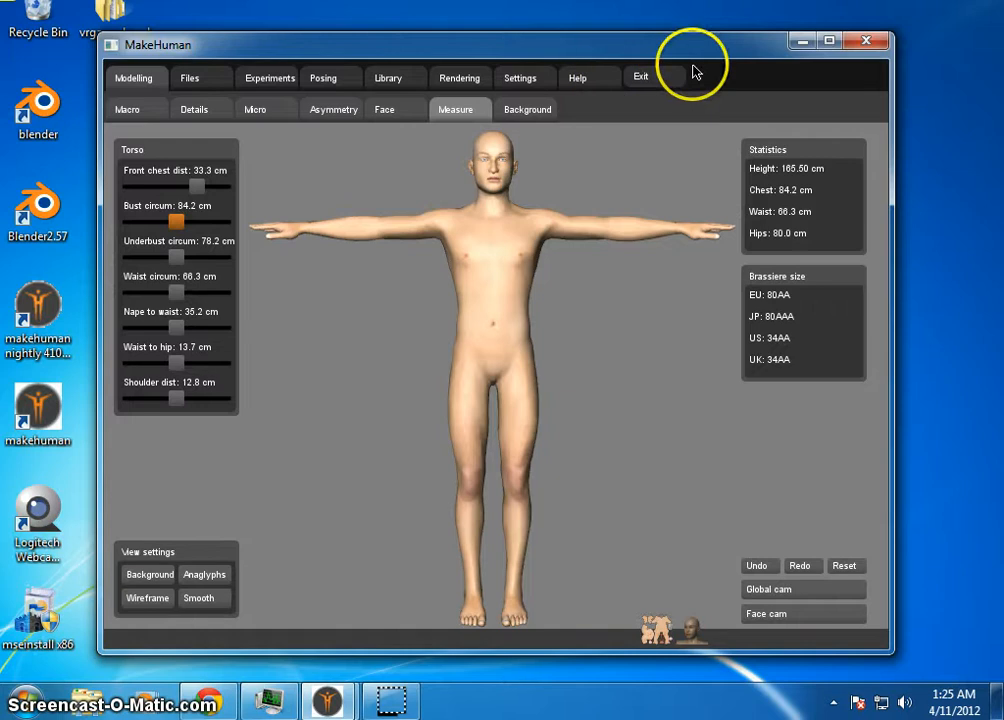
Step: Check the metric and imperial unit options in the settings, and return to the body measurements
{"action": "left_click", "coordinate": [537, 82]}
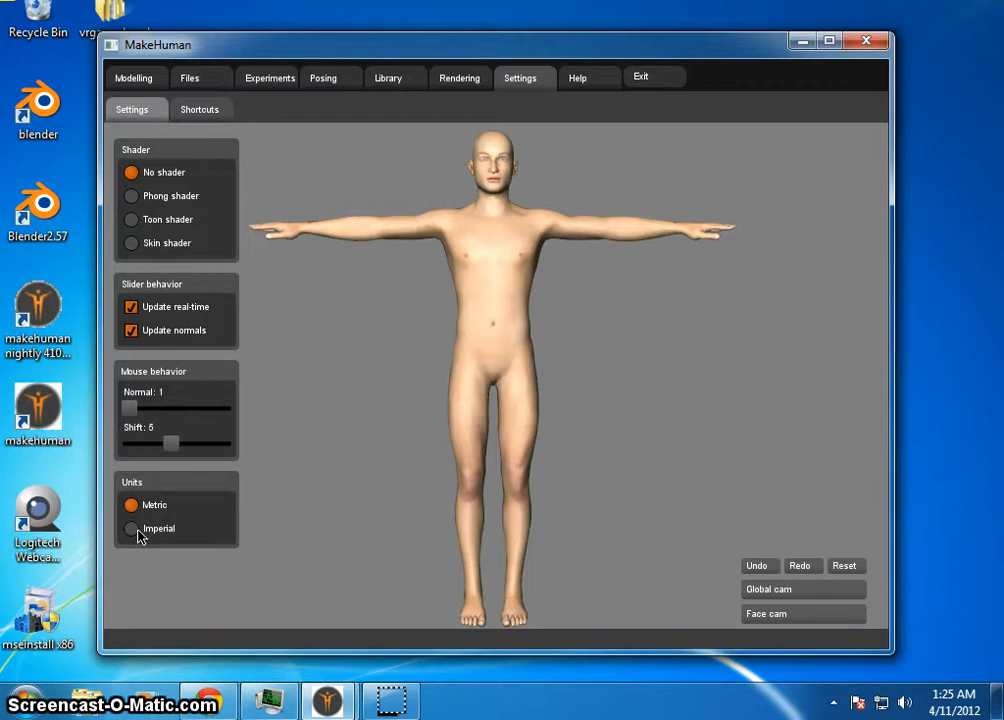
{"action": "left_click", "coordinate": [137, 79]}
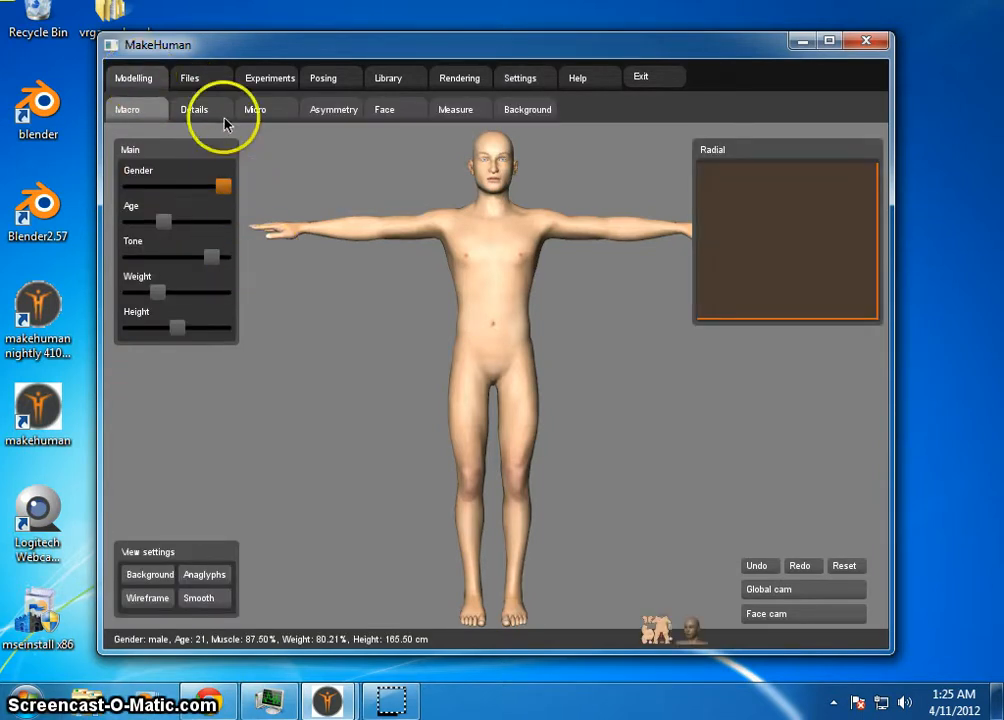
{"action": "left_click", "coordinate": [458, 109]}
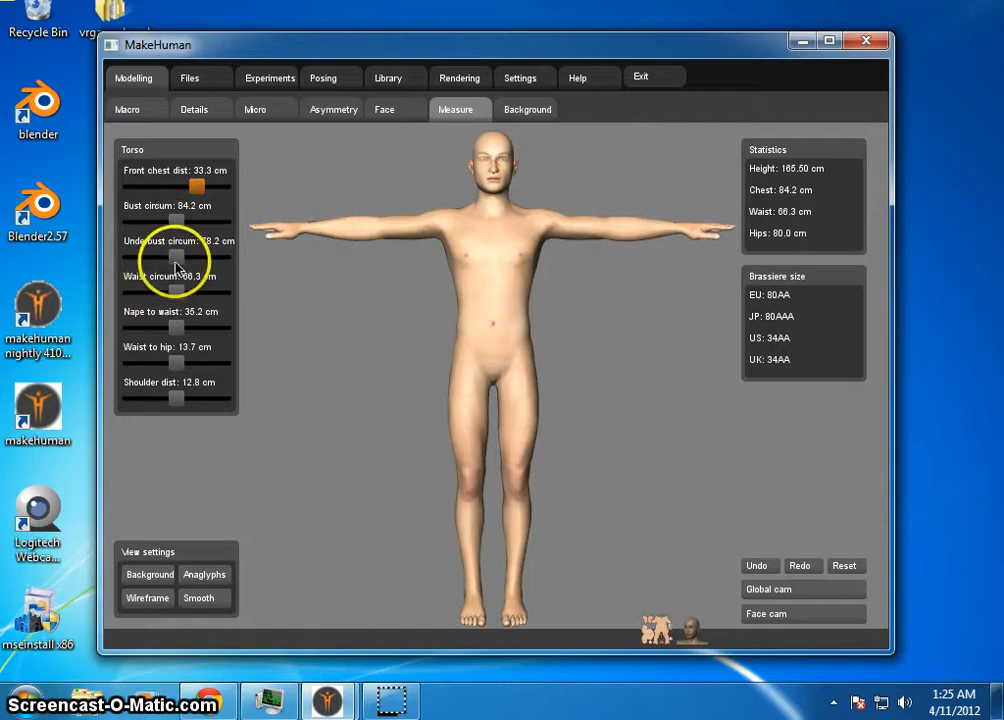
Step: Set the torso's underbust circumference to 80.1 cm and its waist circumference to 68.1 cm
{"action": "mouse_move", "coordinate": [176, 256]}
{"action": "left_mouse_down"}
{"action": "mouse_move", "coordinate": [190, 266]}
{"action": "mouse_move", "coordinate": [172, 266]}
{"action": "mouse_move", "coordinate": [195, 275]}
{"action": "mouse_move", "coordinate": [184, 272]}
{"action": "left_mouse_up"}
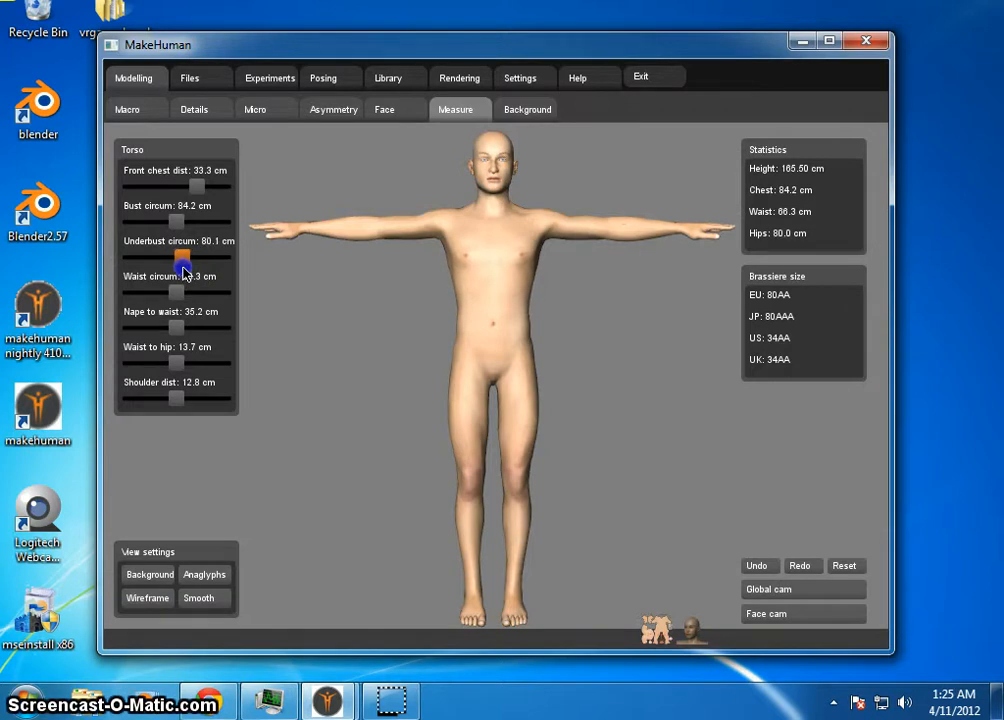
{"action": "left_click_drag", "start_coordinate": [184, 272], "coordinate": [184, 272]}
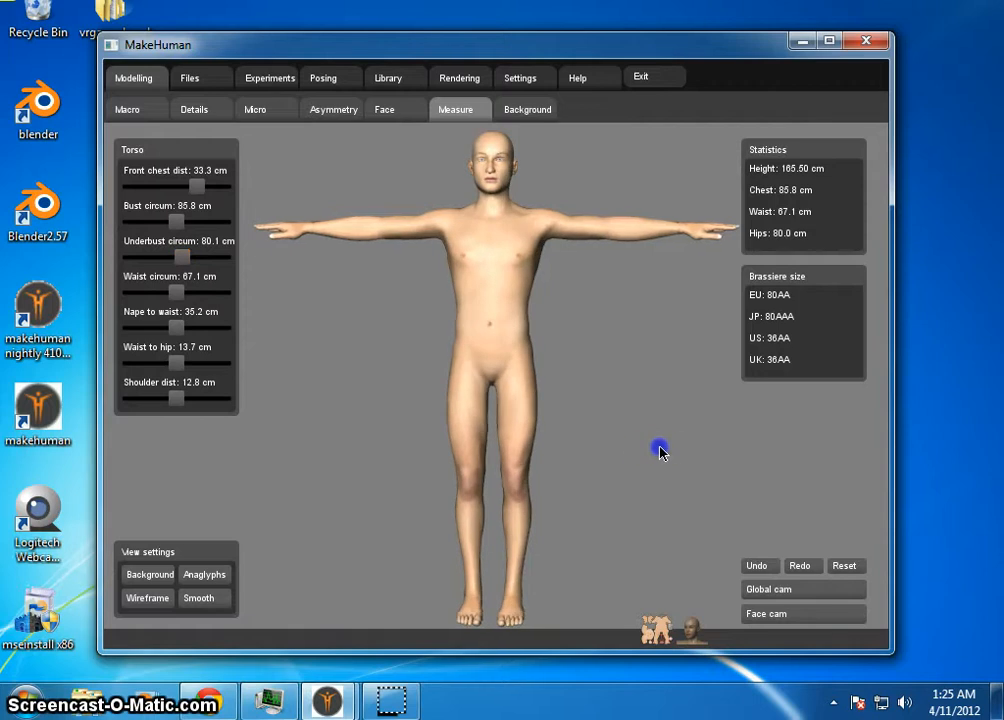
{"action": "left_click_drag", "start_coordinate": [660, 451], "coordinate": [670, 452]}
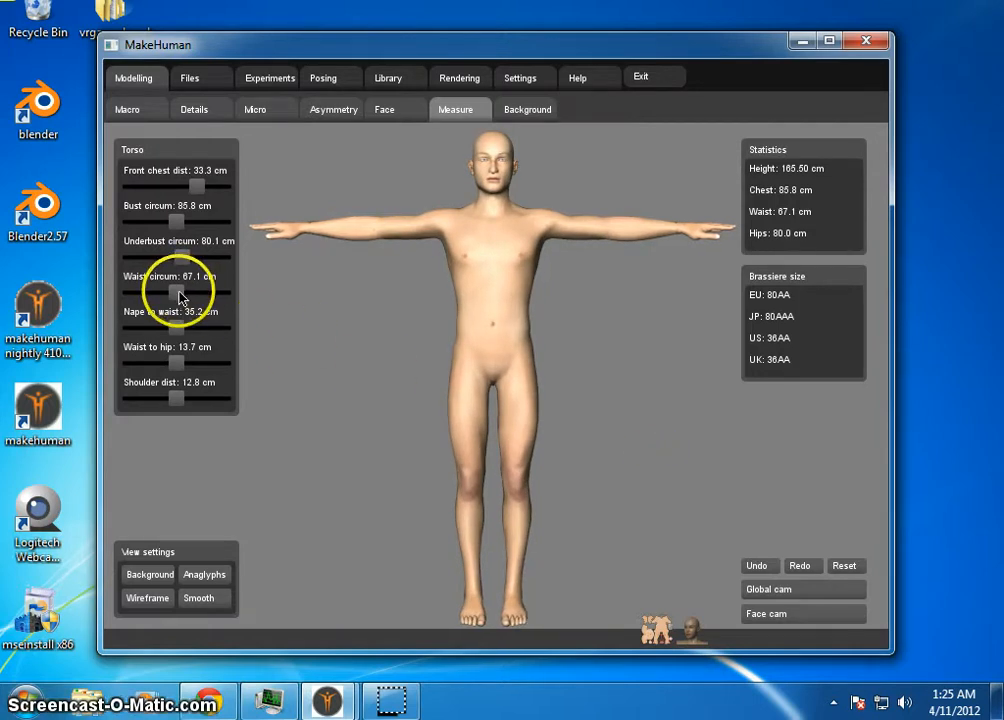
{"action": "mouse_move", "coordinate": [179, 297]}
{"action": "left_mouse_down"}
{"action": "mouse_move", "coordinate": [211, 290]}
{"action": "mouse_move", "coordinate": [175, 293]}
{"action": "mouse_move", "coordinate": [158, 307]}
{"action": "mouse_move", "coordinate": [193, 313]}
{"action": "mouse_move", "coordinate": [182, 316]}
{"action": "left_mouse_up"}
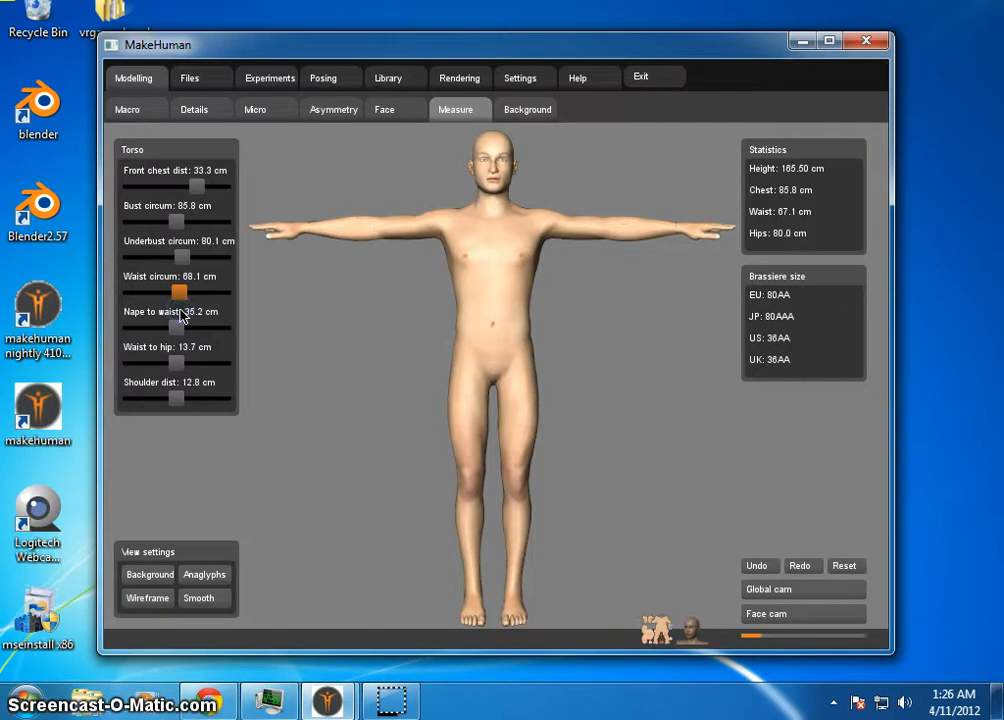
Step: Set the torso's nape to waist length to 35.5 cm and its waist to hip length to 14.0 cm
{"action": "left_click", "coordinate": [177, 325]}
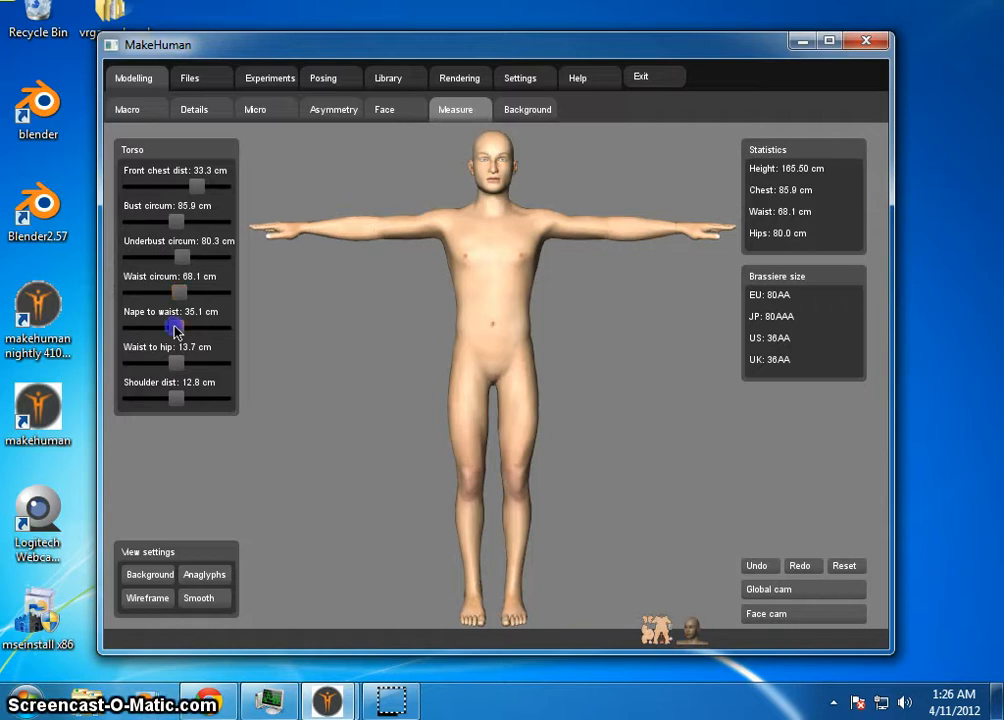
{"action": "mouse_move", "coordinate": [166, 331]}
{"action": "left_mouse_down"}
{"action": "mouse_move", "coordinate": [157, 325]}
{"action": "mouse_move", "coordinate": [240, 338]}
{"action": "mouse_move", "coordinate": [134, 323]}
{"action": "mouse_move", "coordinate": [188, 316]}
{"action": "mouse_move", "coordinate": [143, 316]}
{"action": "mouse_move", "coordinate": [173, 316]}
{"action": "mouse_move", "coordinate": [182, 338]}
{"action": "left_mouse_up"}
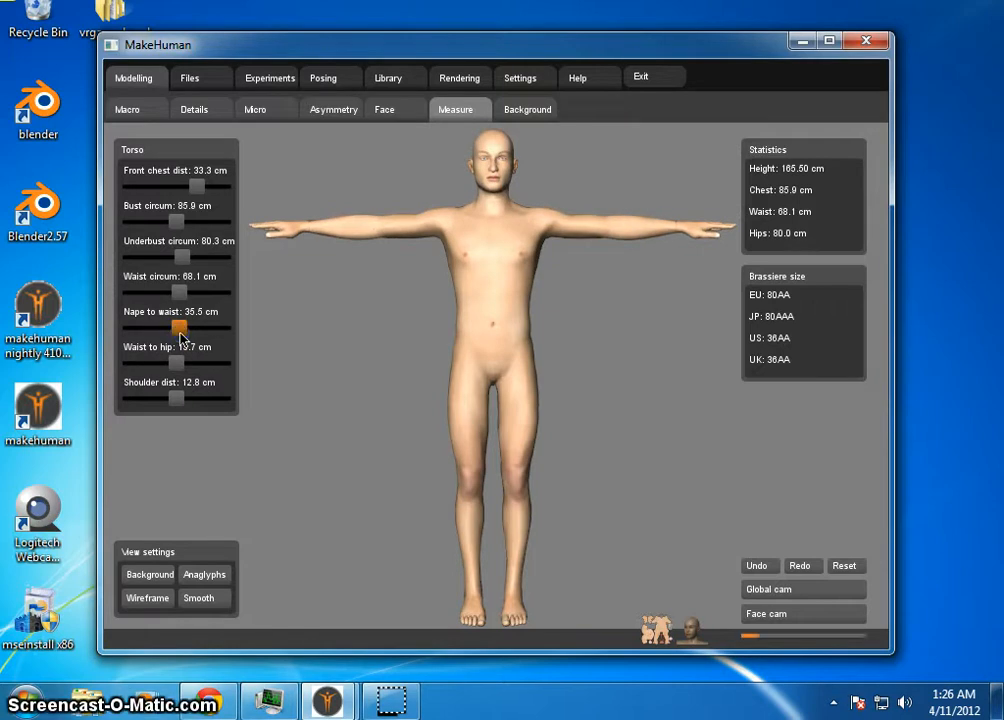
{"action": "left_click", "coordinate": [186, 395]}
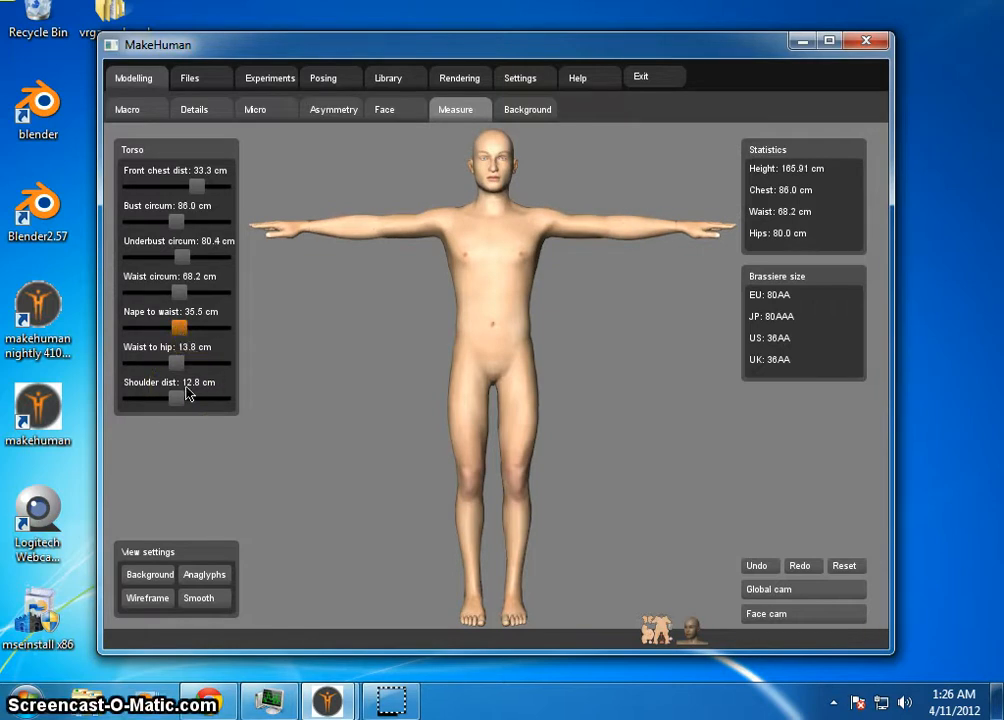
{"action": "mouse_move", "coordinate": [177, 362]}
{"action": "left_mouse_down"}
{"action": "mouse_move", "coordinate": [168, 369]}
{"action": "mouse_move", "coordinate": [183, 370]}
{"action": "left_mouse_up"}
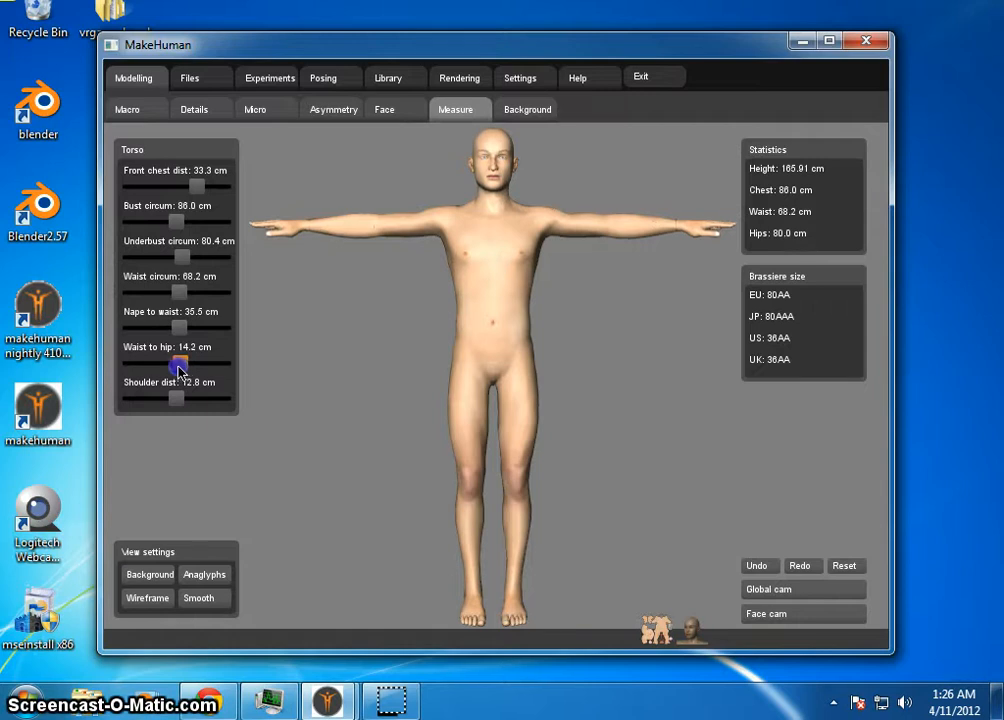
{"action": "left_click_drag", "start_coordinate": [180, 368], "coordinate": [178, 370]}
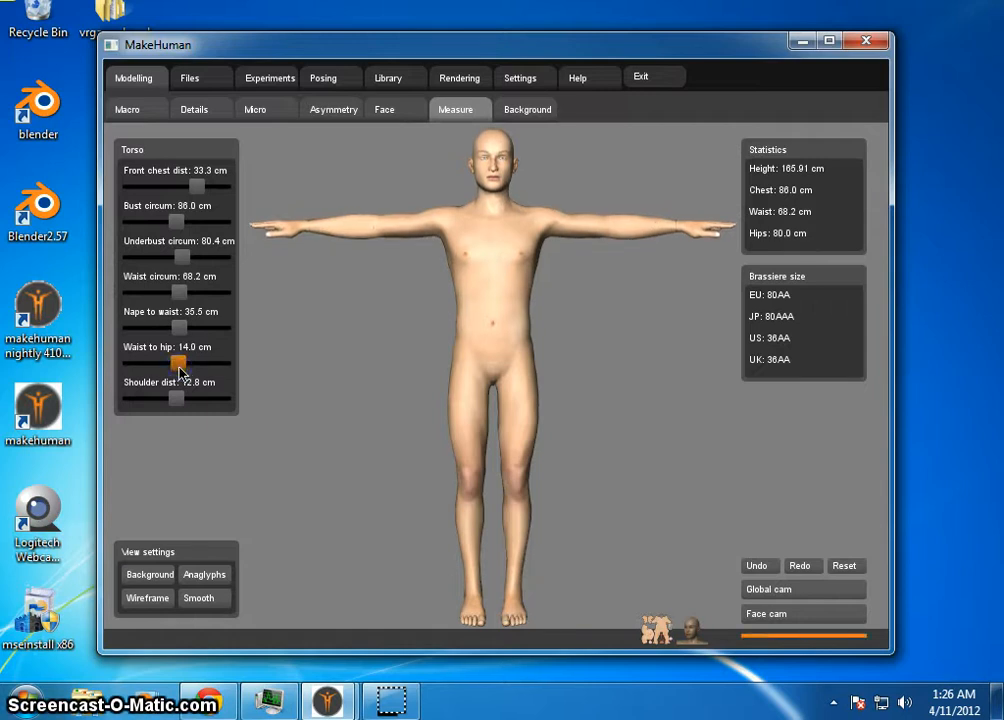
Step: Set the torso's shoulder distance to 13.3 cm
{"action": "left_click", "coordinate": [175, 401]}
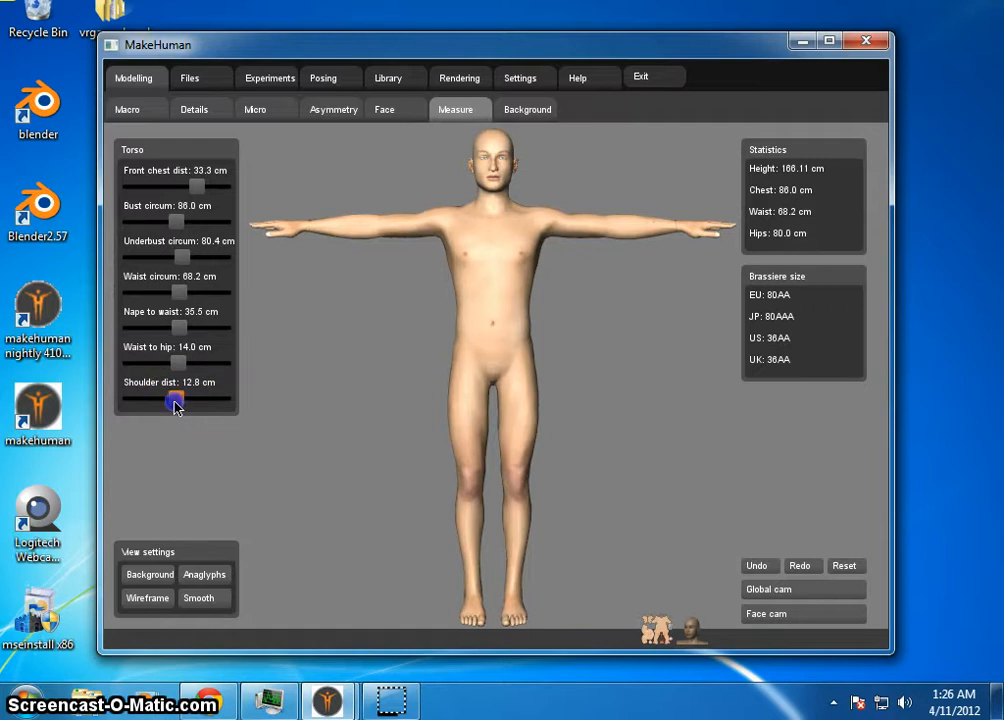
{"action": "left_click_drag", "start_coordinate": [175, 401], "coordinate": [200, 408]}
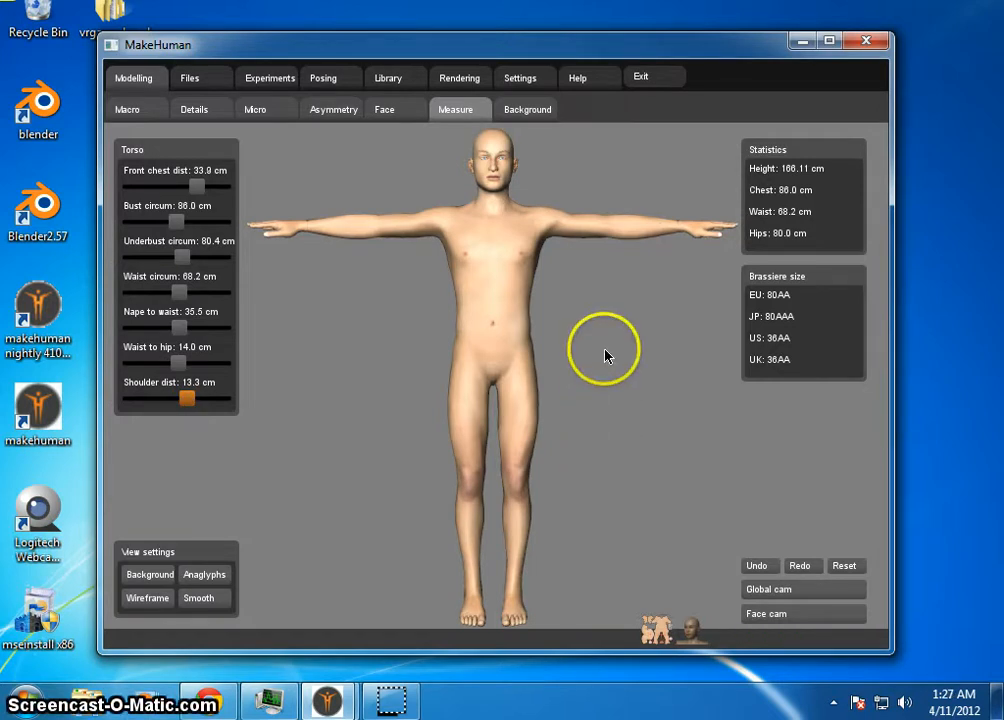
{"action": "mouse_move", "coordinate": [577, 372]}
{"action": "left_mouse_down"}
{"action": "mouse_move", "coordinate": [598, 326]}
{"action": "mouse_move", "coordinate": [538, 365]}
{"action": "mouse_move", "coordinate": [614, 347]}
{"action": "mouse_move", "coordinate": [592, 318]}
{"action": "left_mouse_up"}
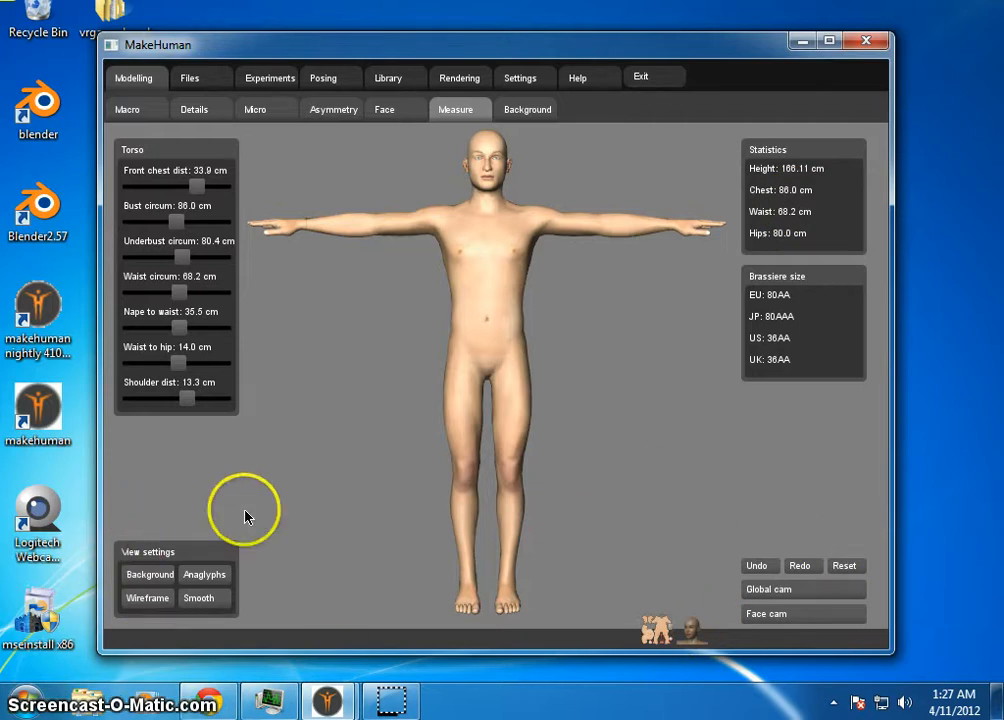
Step: Frame the full body with the global camera and turn on wireframe display
{"action": "left_click", "coordinate": [818, 616]}
{"action": "left_click", "coordinate": [824, 589]}
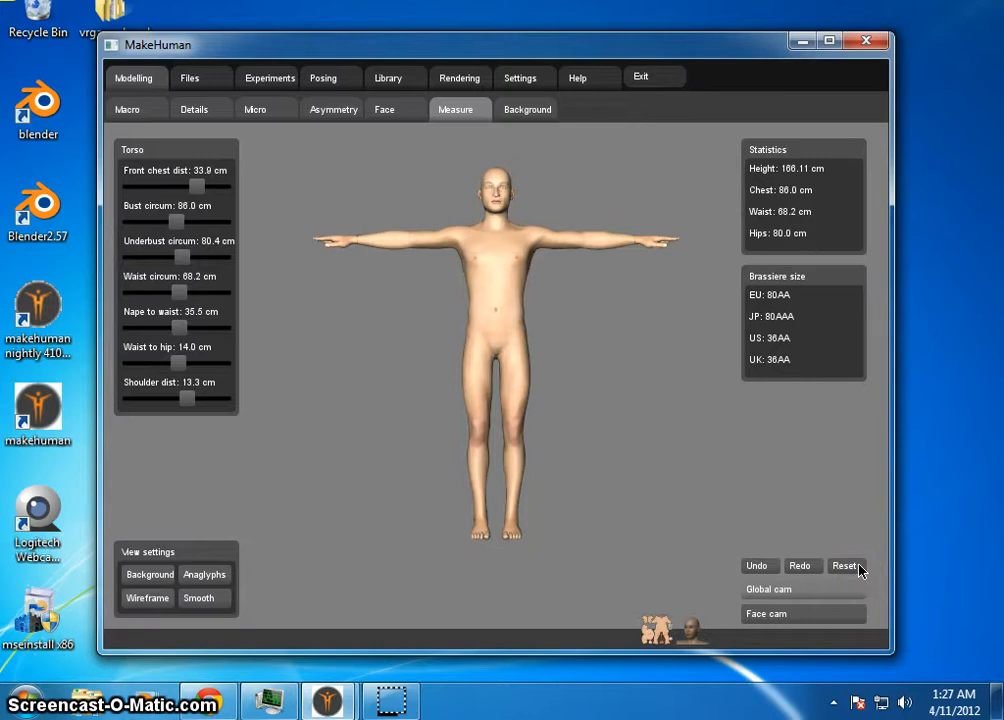
{"action": "left_click", "coordinate": [158, 603]}
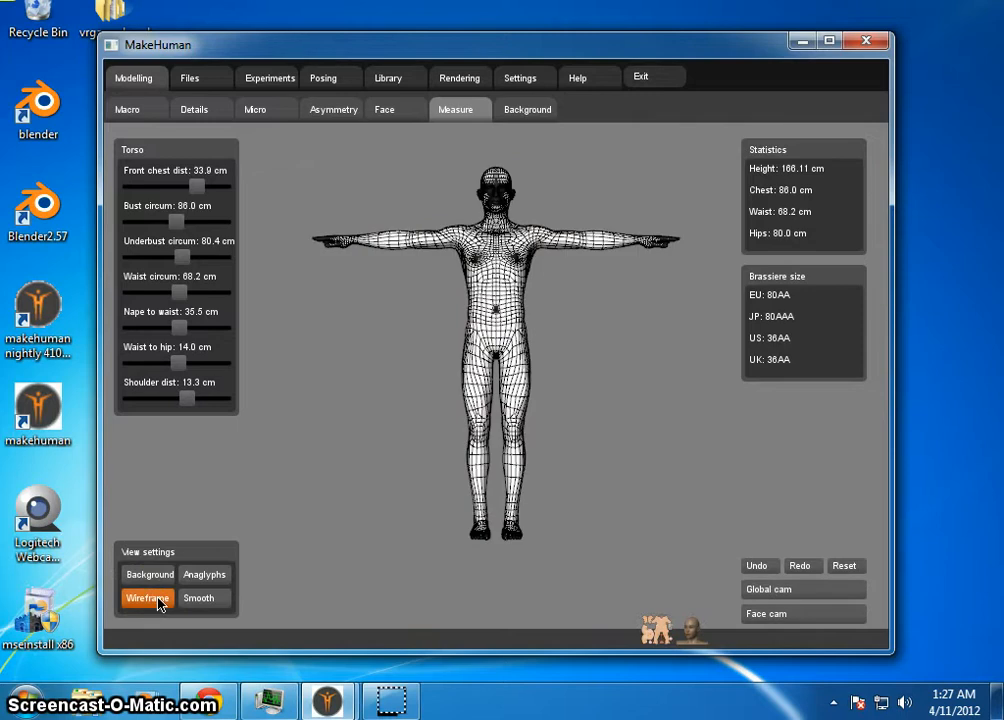
Step: Examine the wireframe mesh of the figure from the front, side and back, and up close around the neck and chest
{"action": "scroll", "coordinate": [525, 322], "scroll_direction": "down", "scroll_amount": 5}
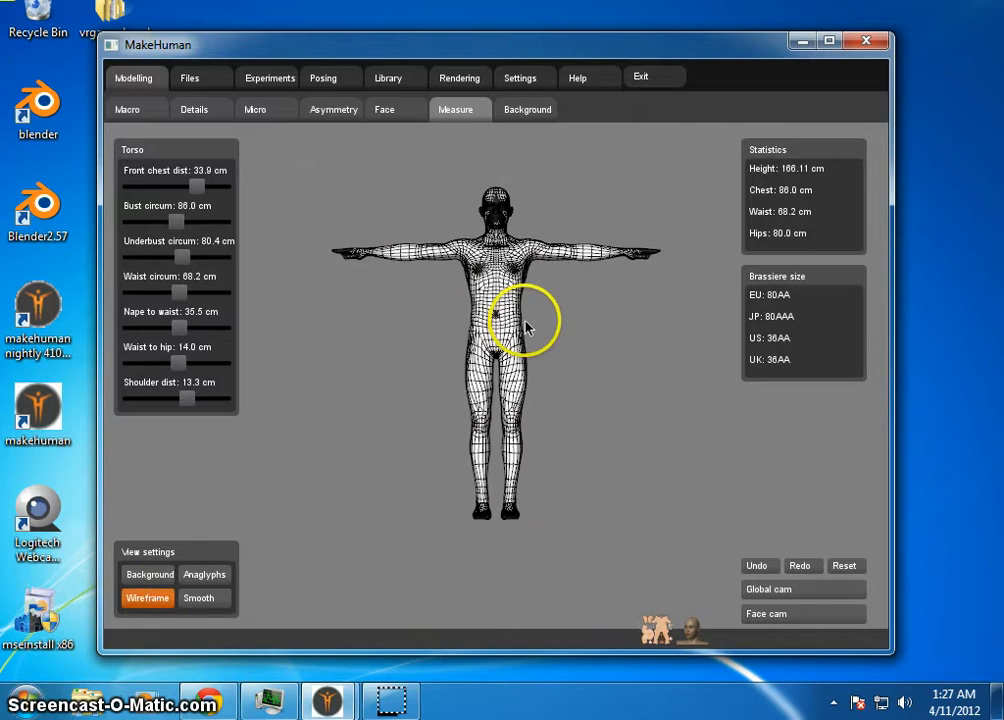
{"action": "scroll", "coordinate": [540, 310], "scroll_direction": "up", "scroll_amount": 4}
{"action": "right_click_drag", "start_coordinate": [563, 279], "coordinate": [618, 62]}
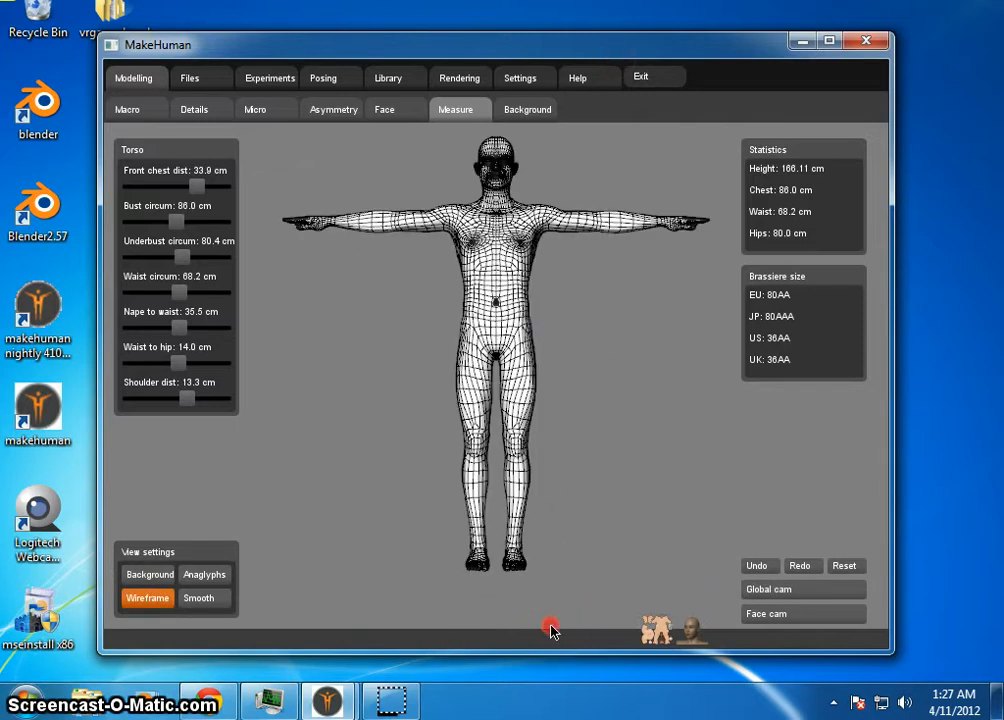
{"action": "right_click_drag", "start_coordinate": [553, 630], "coordinate": [562, 214]}
{"action": "middle_click_drag", "start_coordinate": [614, 204], "coordinate": [606, 240]}
{"action": "left_click_drag", "start_coordinate": [610, 234], "coordinate": [606, 346]}
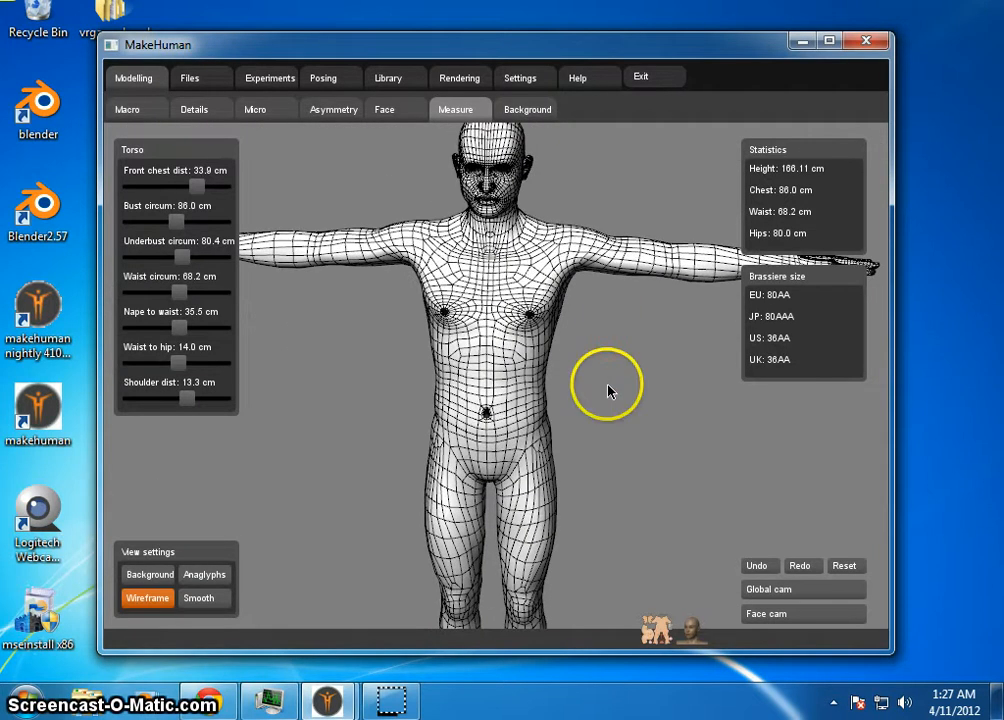
{"action": "right_click_drag", "start_coordinate": [608, 390], "coordinate": [645, 256]}
{"action": "middle_click_drag", "start_coordinate": [625, 408], "coordinate": [634, 350]}
{"action": "left_click_drag", "start_coordinate": [643, 295], "coordinate": [589, 504]}
{"action": "middle_click_drag", "start_coordinate": [650, 296], "coordinate": [421, 323]}
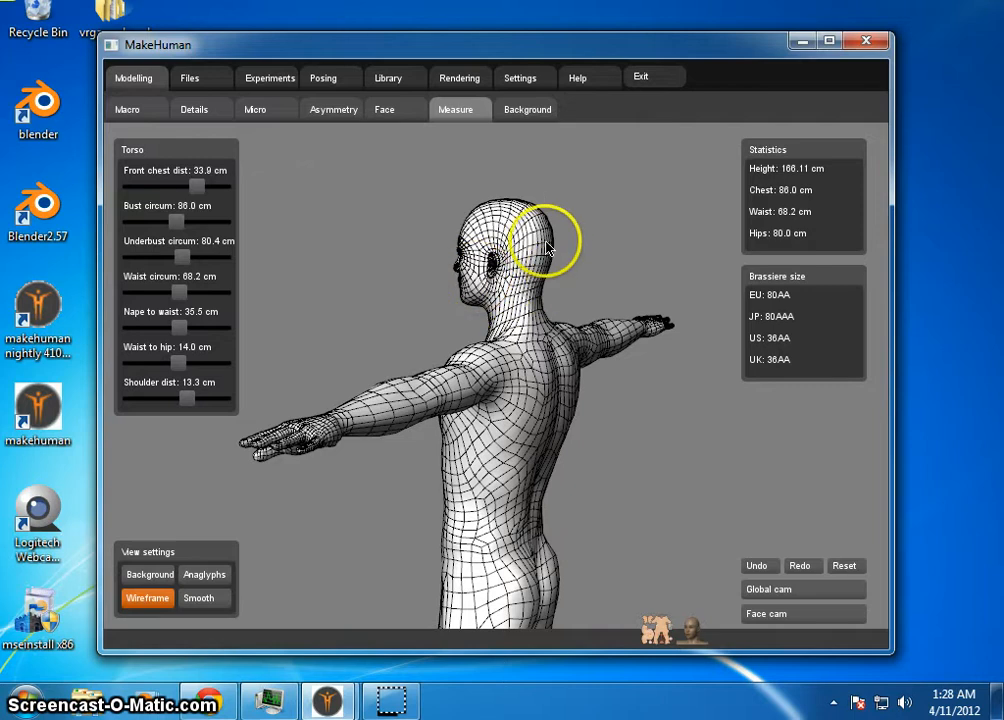
{"action": "left_click_drag", "start_coordinate": [668, 426], "coordinate": [437, 428]}
{"action": "left_click_drag", "start_coordinate": [668, 471], "coordinate": [375, 471]}
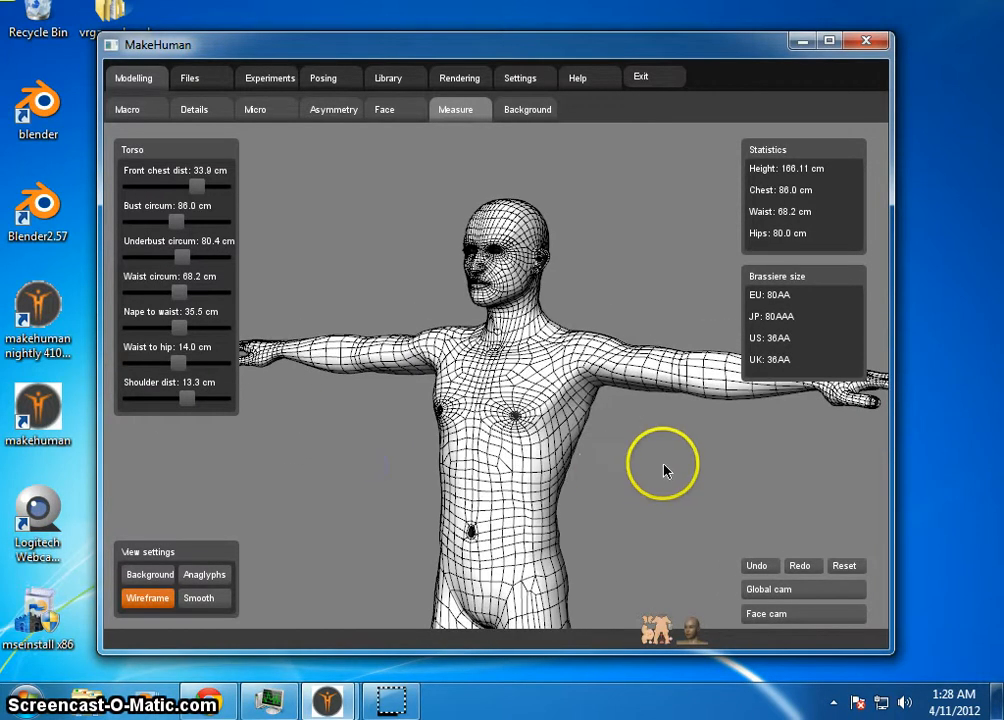
{"action": "left_click_drag", "start_coordinate": [664, 470], "coordinate": [724, 437]}
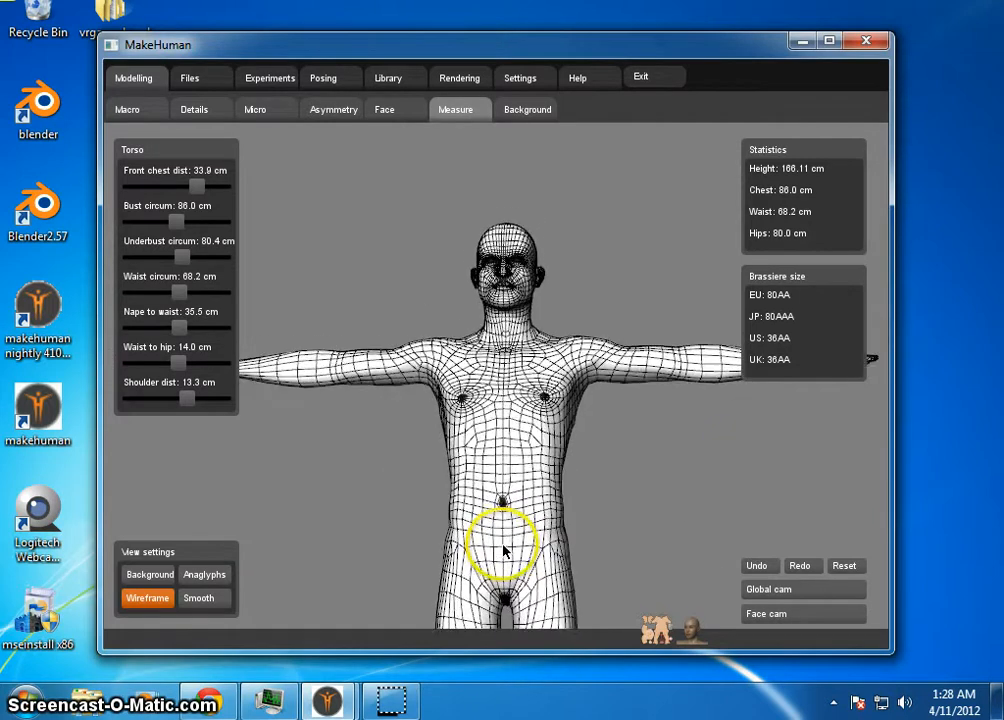
{"action": "mouse_move", "coordinate": [513, 516]}
{"action": "right_mouse_down"}
{"action": "mouse_move", "coordinate": [435, 650]}
{"action": "mouse_move", "coordinate": [568, 62]}
{"action": "mouse_move", "coordinate": [588, 60]}
{"action": "right_mouse_up"}
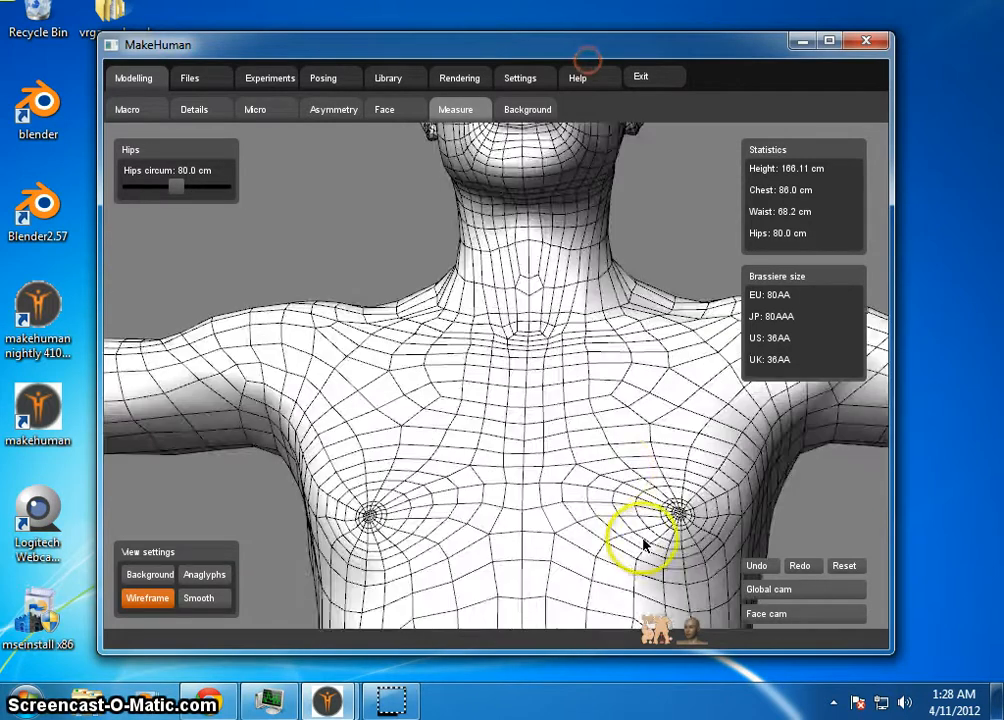
{"action": "mouse_move", "coordinate": [643, 545]}
{"action": "right_mouse_down"}
{"action": "mouse_move", "coordinate": [567, 404]}
{"action": "mouse_move", "coordinate": [540, 532]}
{"action": "right_mouse_up"}
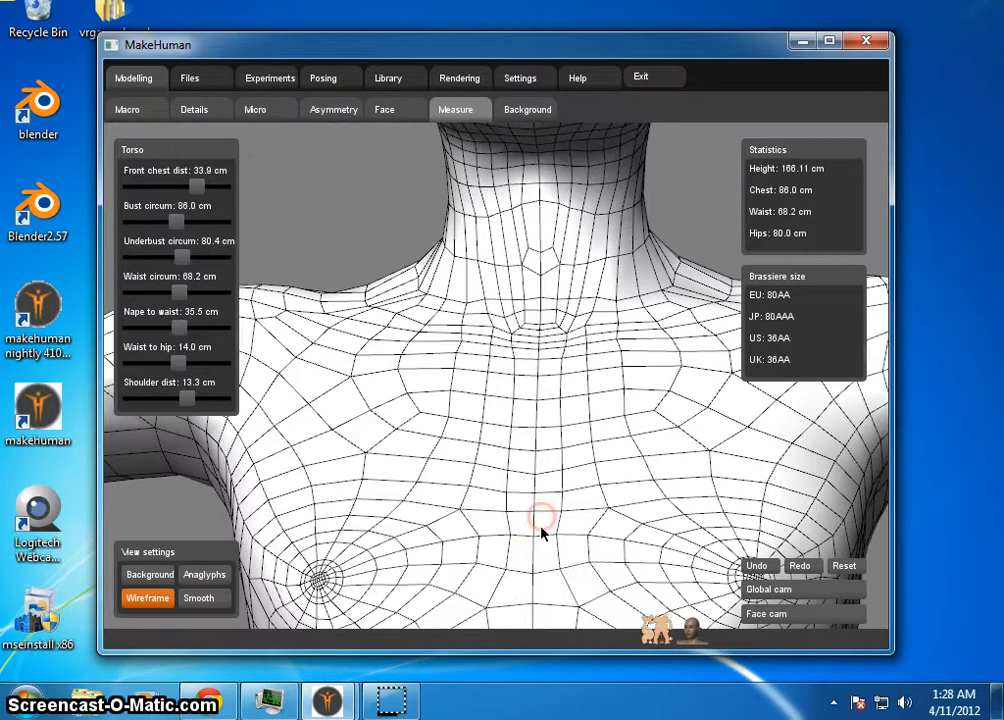
{"action": "mouse_move", "coordinate": [540, 575]}
{"action": "left_mouse_down"}
{"action": "mouse_move", "coordinate": [545, 531]}
{"action": "mouse_move", "coordinate": [540, 570]}
{"action": "left_mouse_up"}
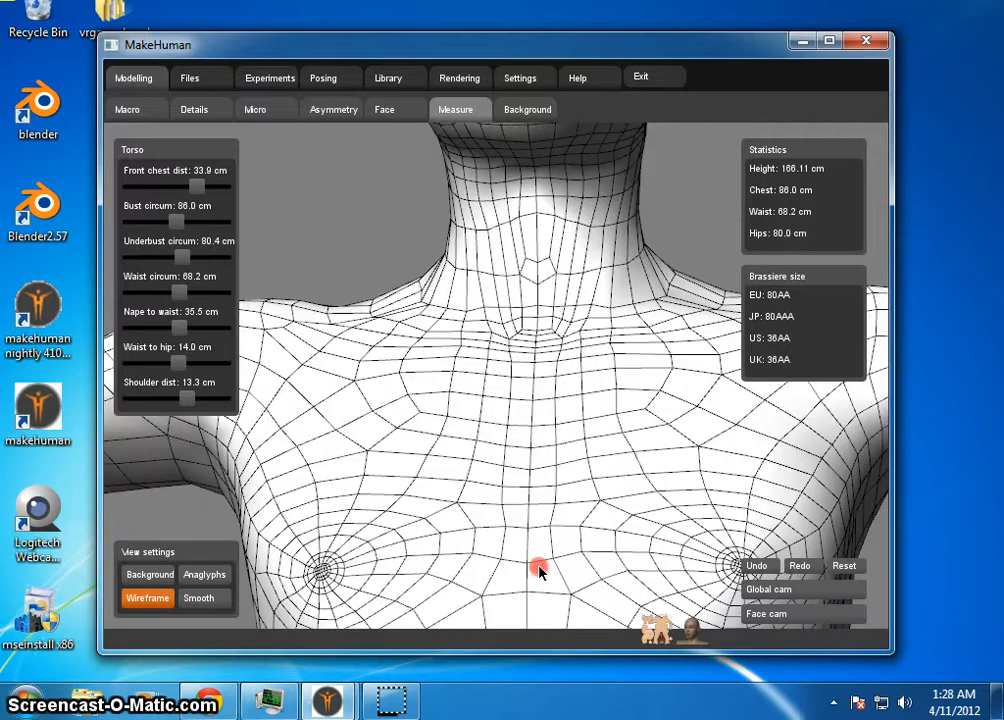
Step: Examine the figure's wireframe mesh up close around the navel and hips, and from the front over the whole upper body
{"action": "mouse_move", "coordinate": [538, 570]}
{"action": "right_mouse_down"}
{"action": "mouse_move", "coordinate": [607, 78]}
{"action": "mouse_move", "coordinate": [663, 93]}
{"action": "right_mouse_up"}
{"action": "middle_click_drag", "start_coordinate": [663, 93], "coordinate": [596, 61]}
{"action": "middle_click_drag", "start_coordinate": [650, 380], "coordinate": [636, 192]}
{"action": "middle_click_drag", "start_coordinate": [688, 462], "coordinate": [520, 92]}
{"action": "middle_click_drag", "start_coordinate": [504, 462], "coordinate": [499, 463]}
{"action": "right_click_drag", "start_coordinate": [499, 462], "coordinate": [598, 428]}
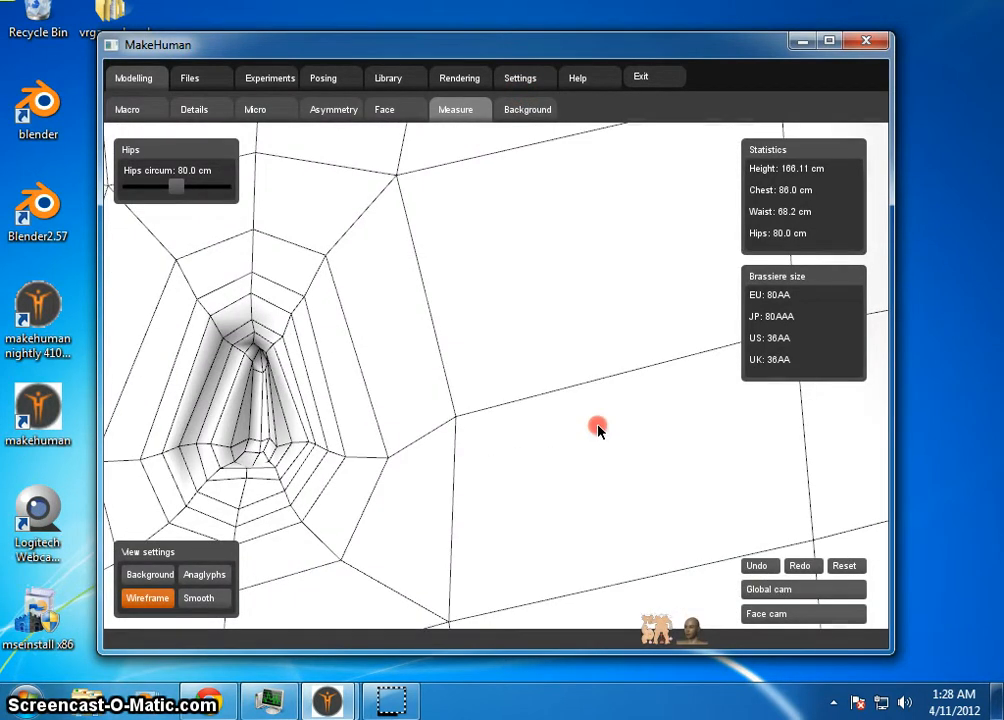
{"action": "middle_click_drag", "start_coordinate": [314, 498], "coordinate": [448, 455]}
{"action": "scroll", "coordinate": [457, 447], "scroll_direction": "up", "scroll_amount": 1}
{"action": "scroll", "coordinate": [457, 452], "scroll_direction": "down", "scroll_amount": 5}
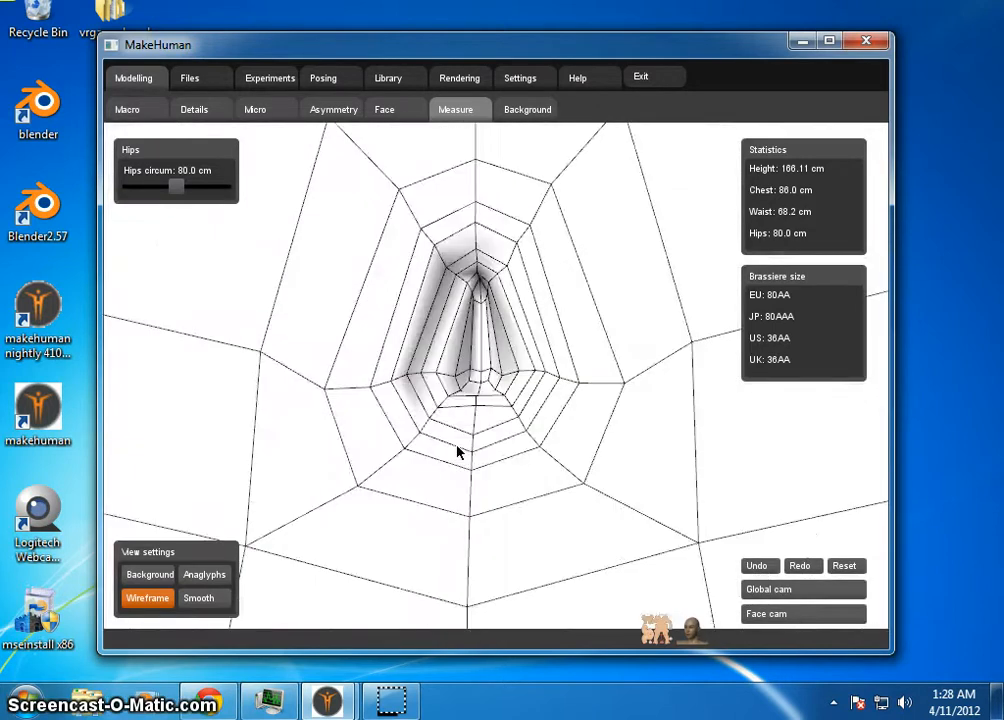
{"action": "left_click", "coordinate": [585, 262]}
{"action": "right_click_drag", "start_coordinate": [585, 262], "coordinate": [535, 467]}
{"action": "middle_click_drag", "start_coordinate": [618, 307], "coordinate": [616, 497]}
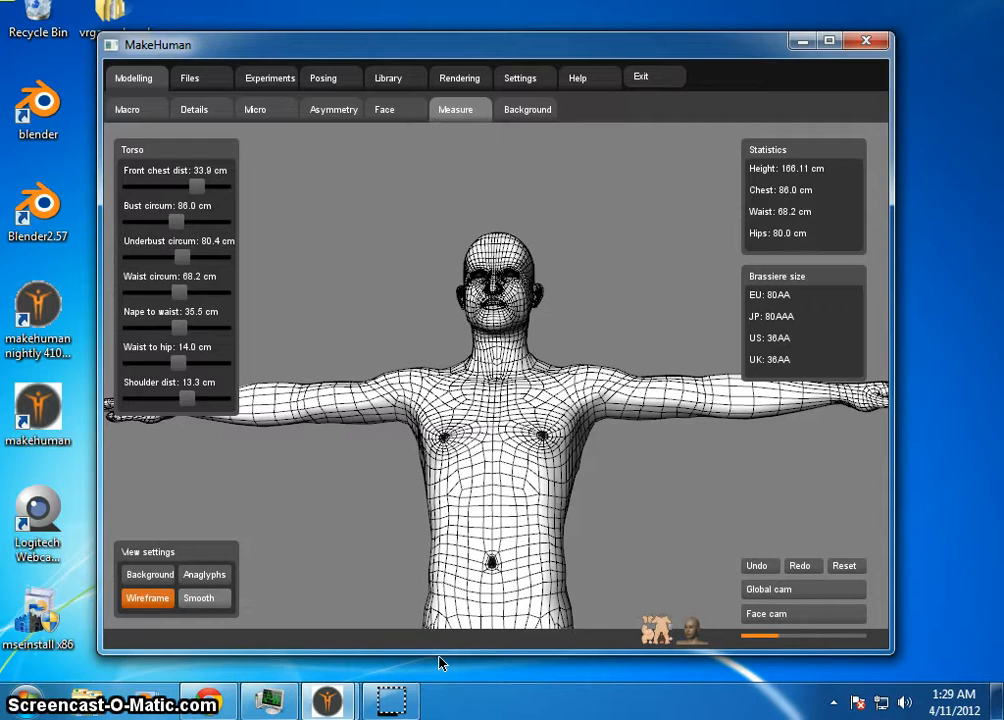
Step: Turn on smooth display and inspect the subdivided wireframe mesh up close at the neck and across the body
{"action": "left_click", "coordinate": [443, 320]}
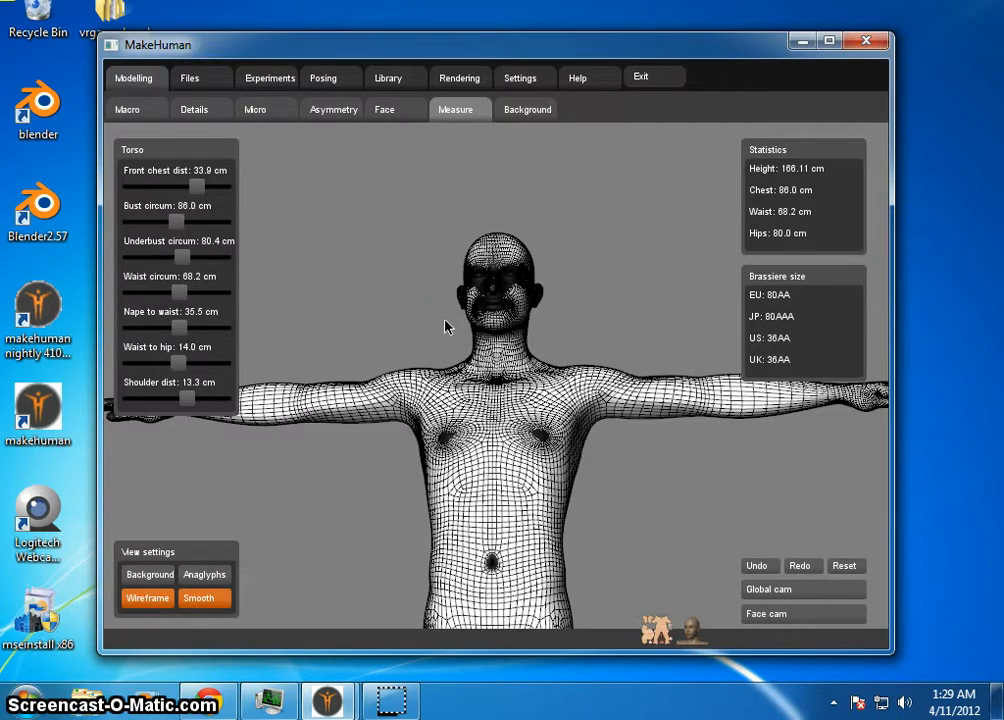
{"action": "left_click_drag", "start_coordinate": [576, 280], "coordinate": [537, 343]}
{"action": "right_click_drag", "start_coordinate": [537, 341], "coordinate": [624, 316]}
{"action": "scroll", "coordinate": [515, 585], "scroll_direction": "up", "scroll_amount": 4}
{"action": "scroll", "coordinate": [499, 497], "scroll_direction": "down", "scroll_amount": 5}
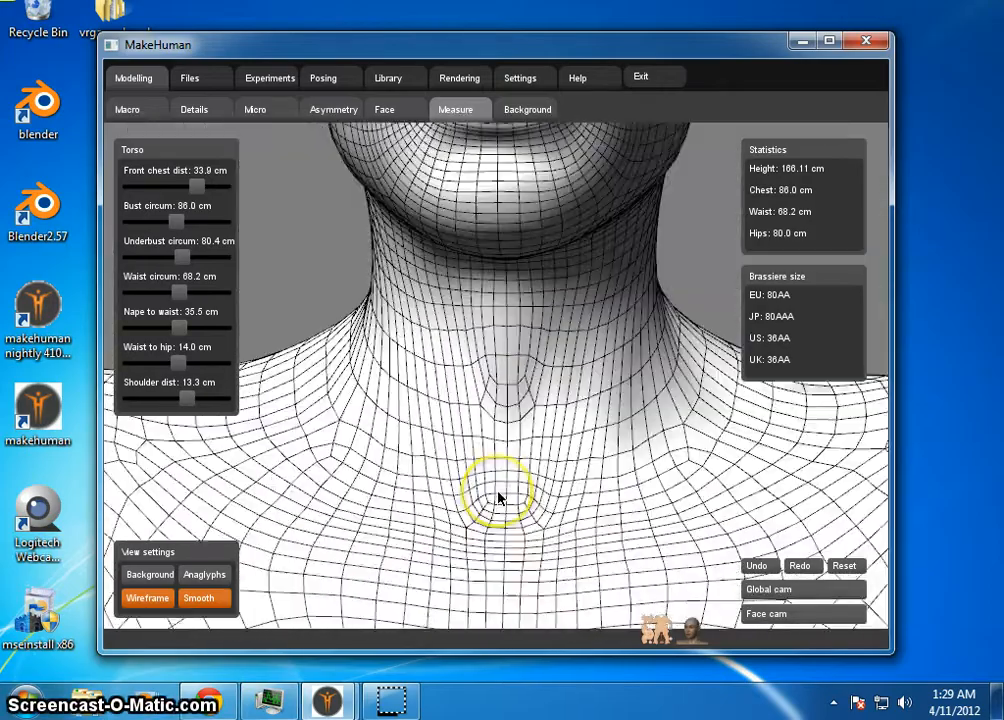
{"action": "scroll", "coordinate": [499, 497], "scroll_direction": "down", "scroll_amount": 6}
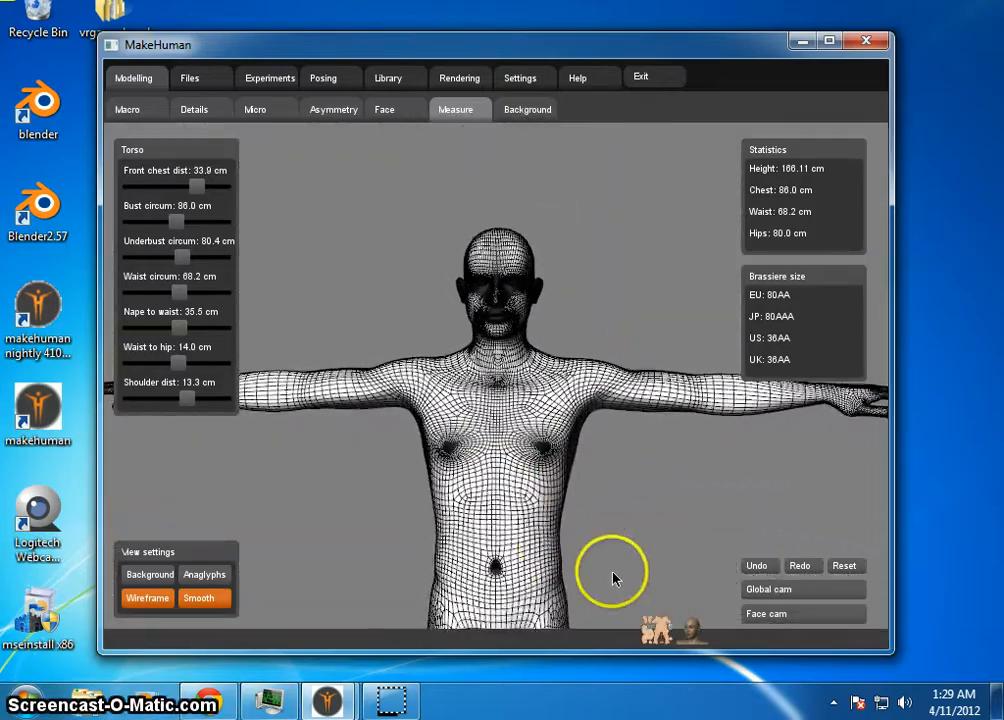
{"action": "scroll", "coordinate": [613, 560], "scroll_direction": "down", "scroll_amount": 5}
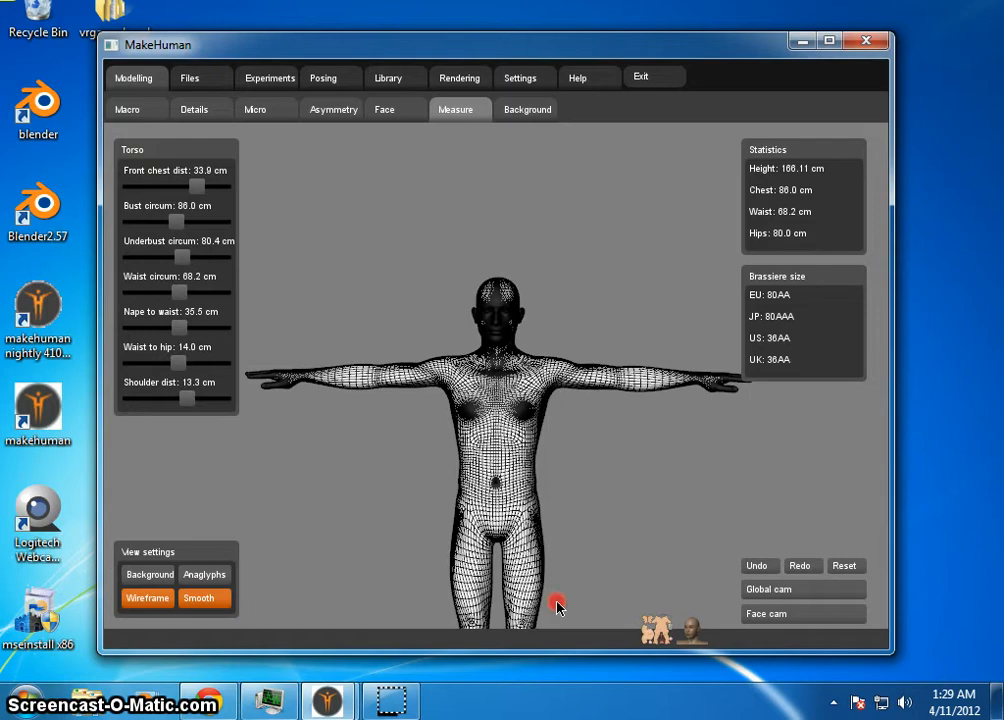
{"action": "scroll", "coordinate": [573, 470], "scroll_direction": "down", "scroll_amount": 4}
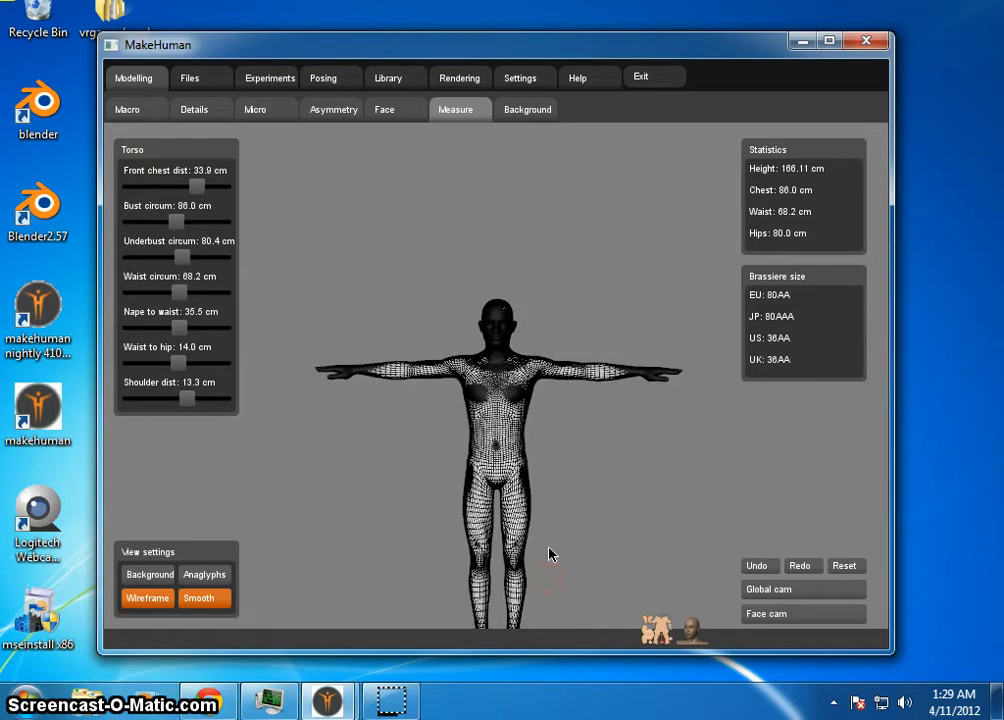
{"action": "scroll", "coordinate": [549, 551], "scroll_direction": "up", "scroll_amount": 1}
{"action": "scroll", "coordinate": [583, 462], "scroll_direction": "up", "scroll_amount": 4}
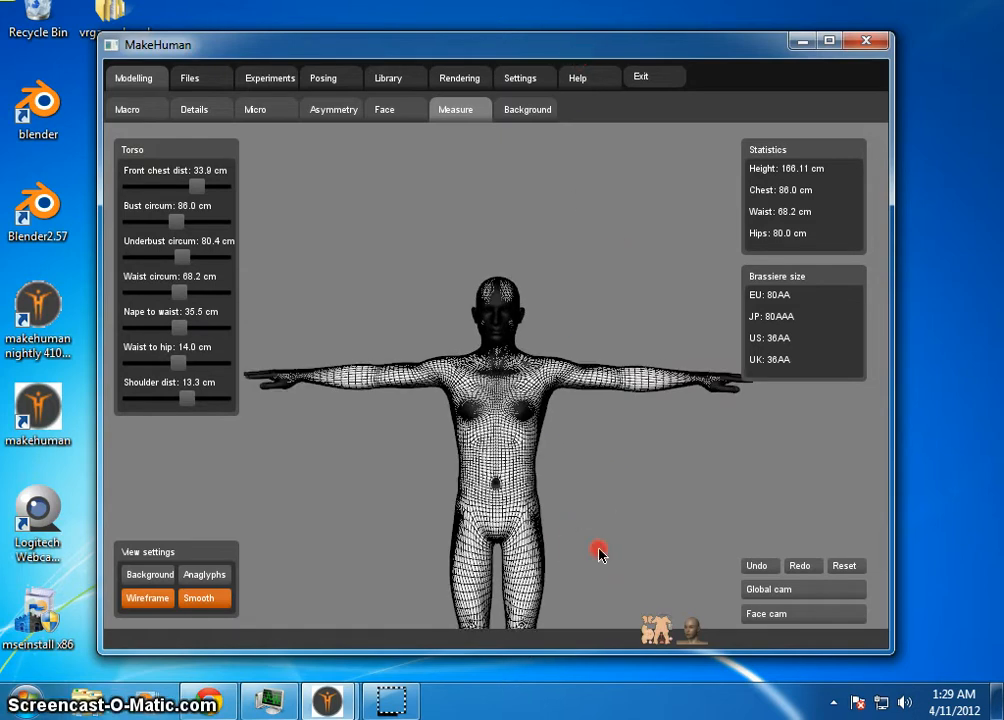
Step: Turn off wireframe display, compare the figure with wireframe and smoothing toggled, and leave only smooth display on
{"action": "left_click_drag", "start_coordinate": [619, 568], "coordinate": [600, 463]}
{"action": "left_click", "coordinate": [193, 403]}
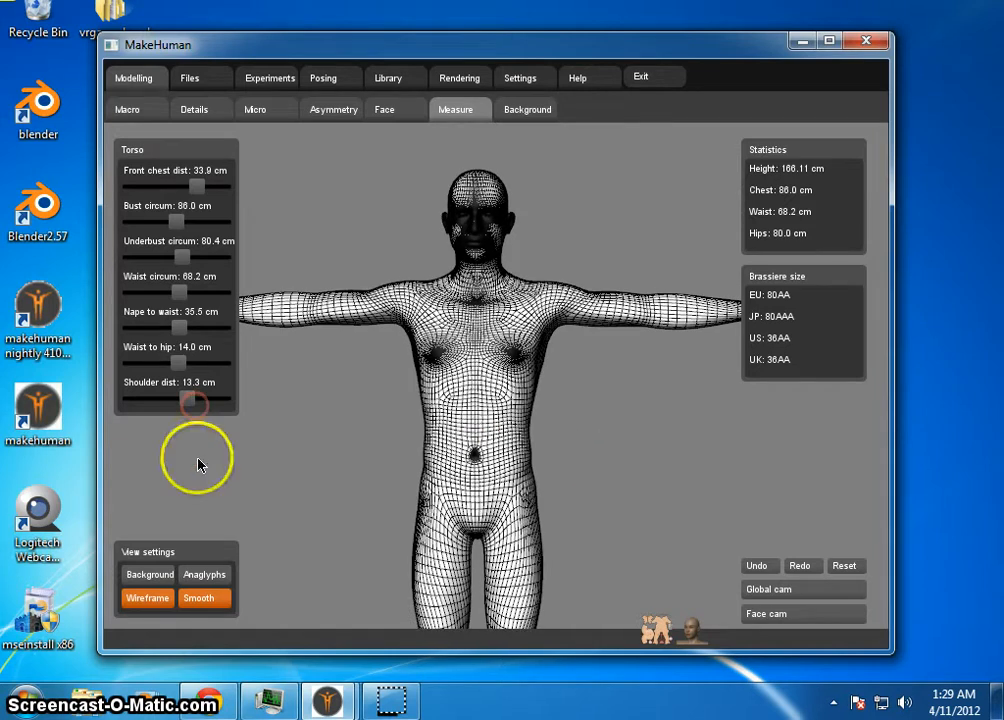
{"action": "left_click", "coordinate": [145, 598]}
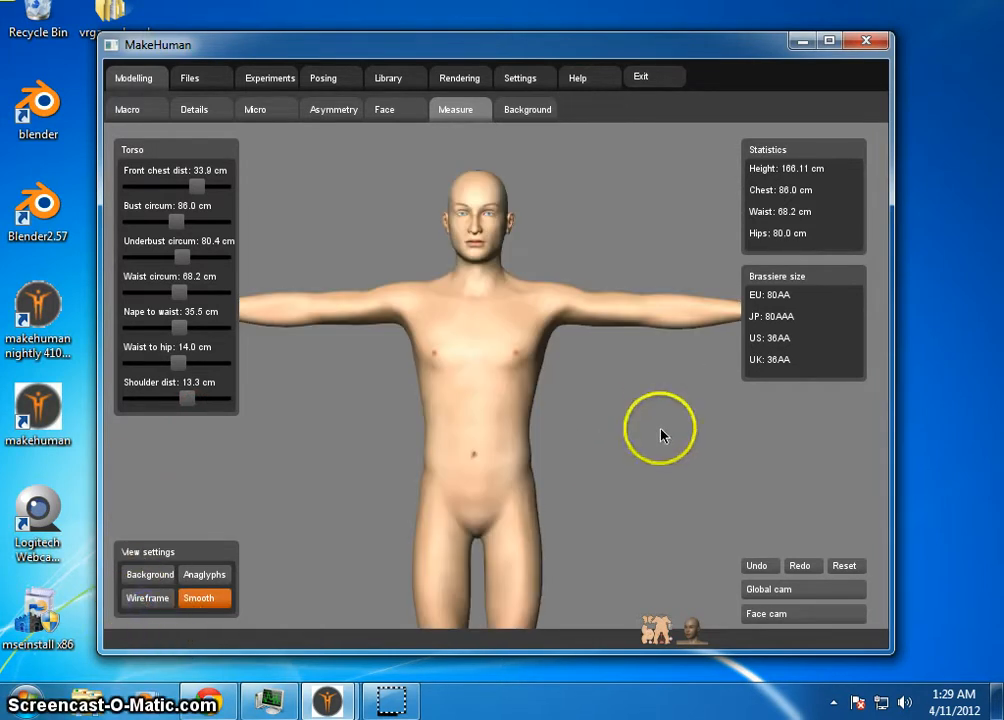
{"action": "left_click", "coordinate": [217, 600]}
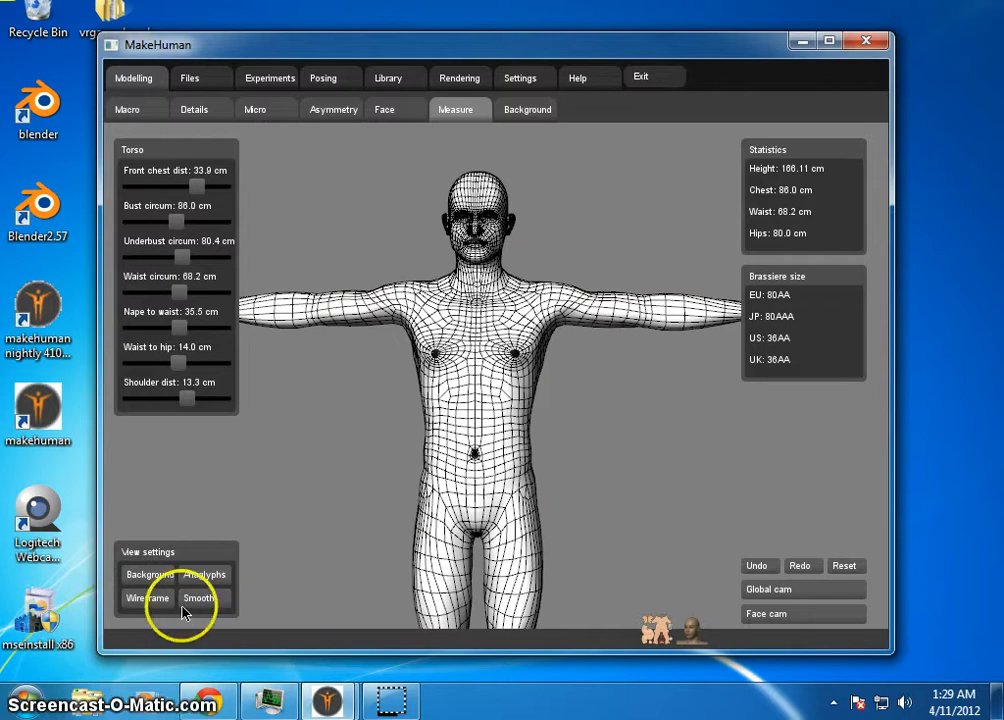
{"action": "left_click", "coordinate": [156, 600]}
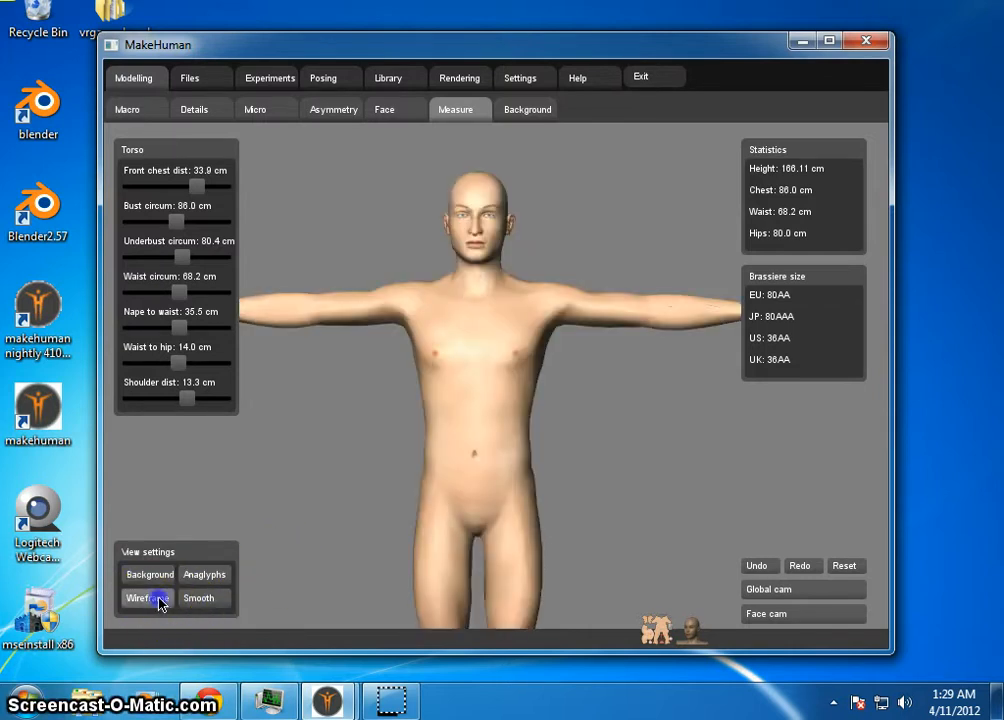
{"action": "left_click", "coordinate": [158, 600]}
{"action": "left_click", "coordinate": [158, 600]}
{"action": "left_click", "coordinate": [199, 600]}
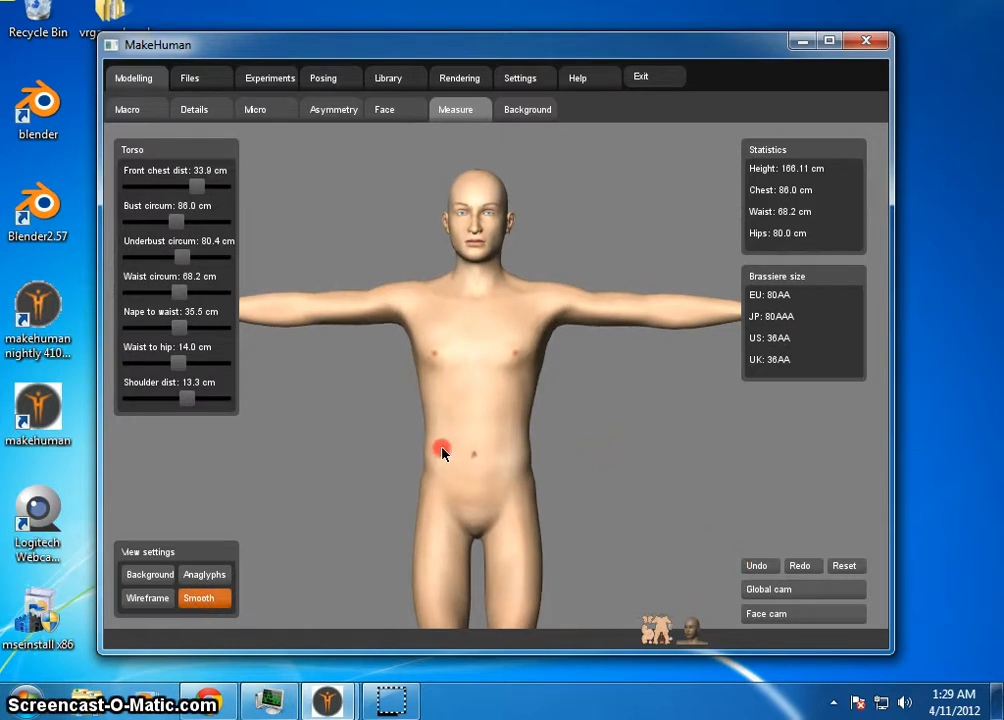
Step: Compare the skinned figure with smoothing off and on, viewing the upper body from slightly different front angles
{"action": "left_click_drag", "start_coordinate": [441, 450], "coordinate": [644, 423]}
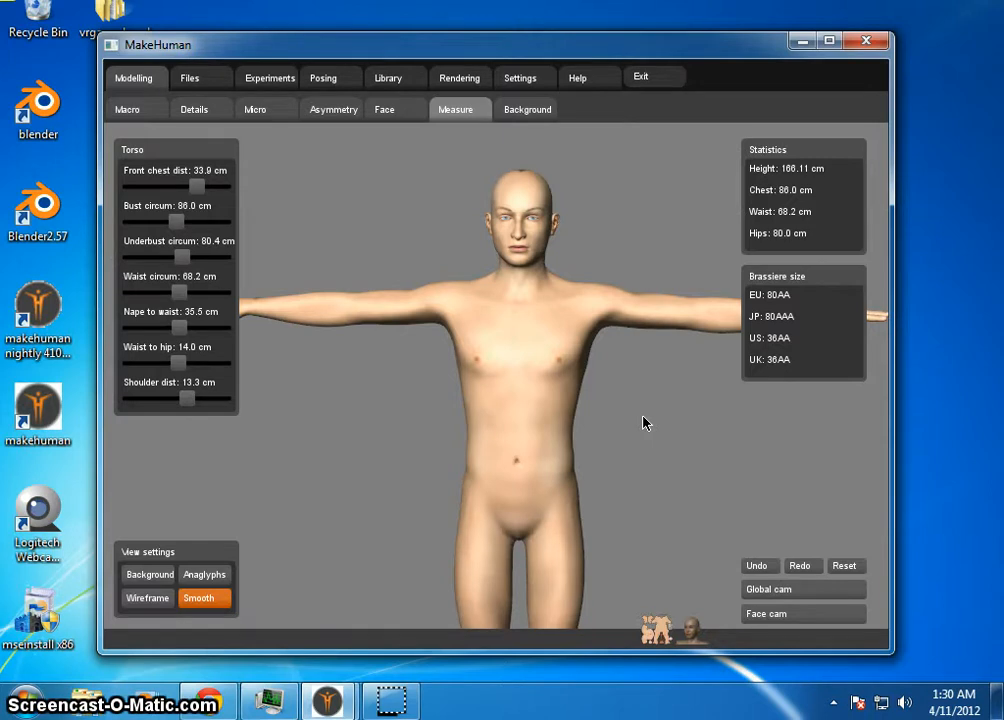
{"action": "left_click", "coordinate": [208, 600]}
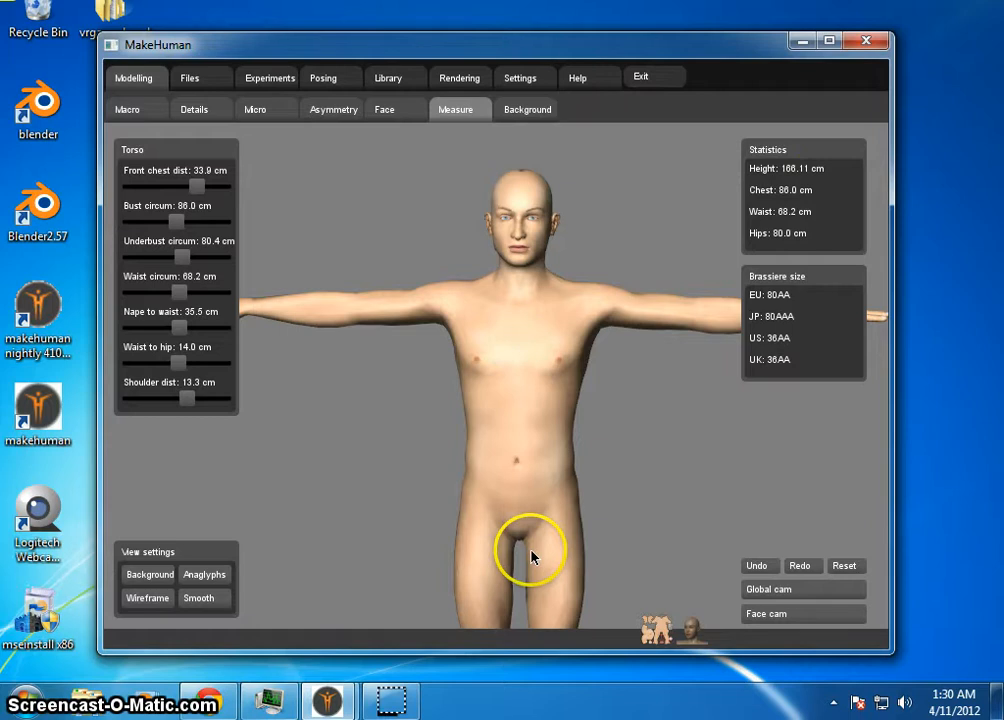
{"action": "left_click", "coordinate": [205, 598]}
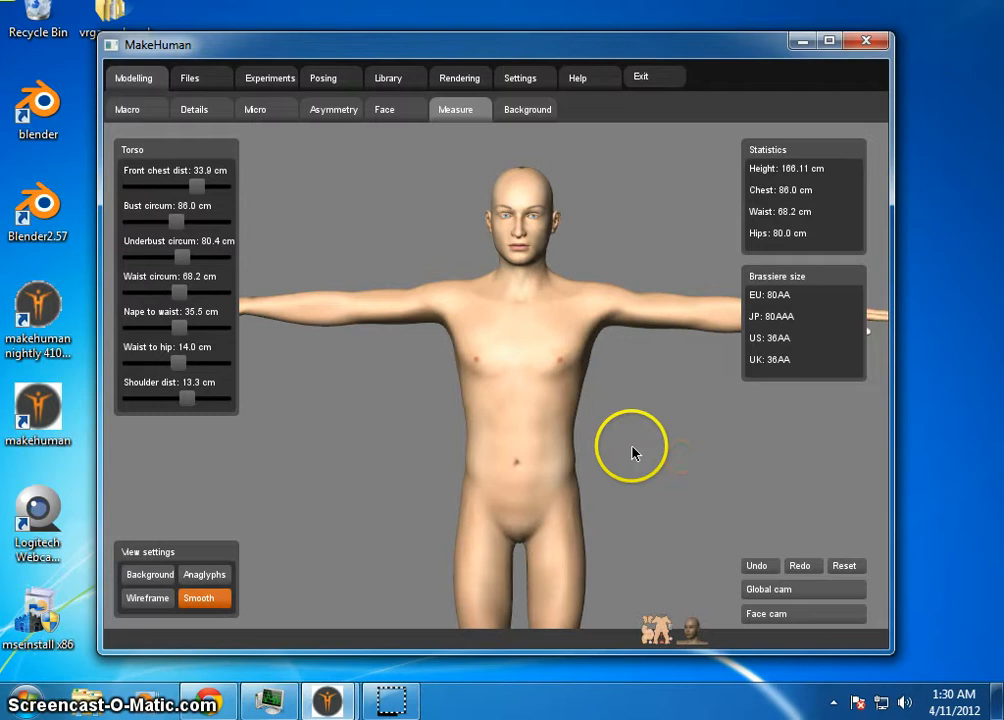
{"action": "mouse_move", "coordinate": [632, 453]}
{"action": "left_mouse_down"}
{"action": "mouse_move", "coordinate": [105, 439]}
{"action": "mouse_move", "coordinate": [878, 427]}
{"action": "mouse_move", "coordinate": [631, 443]}
{"action": "left_mouse_up"}
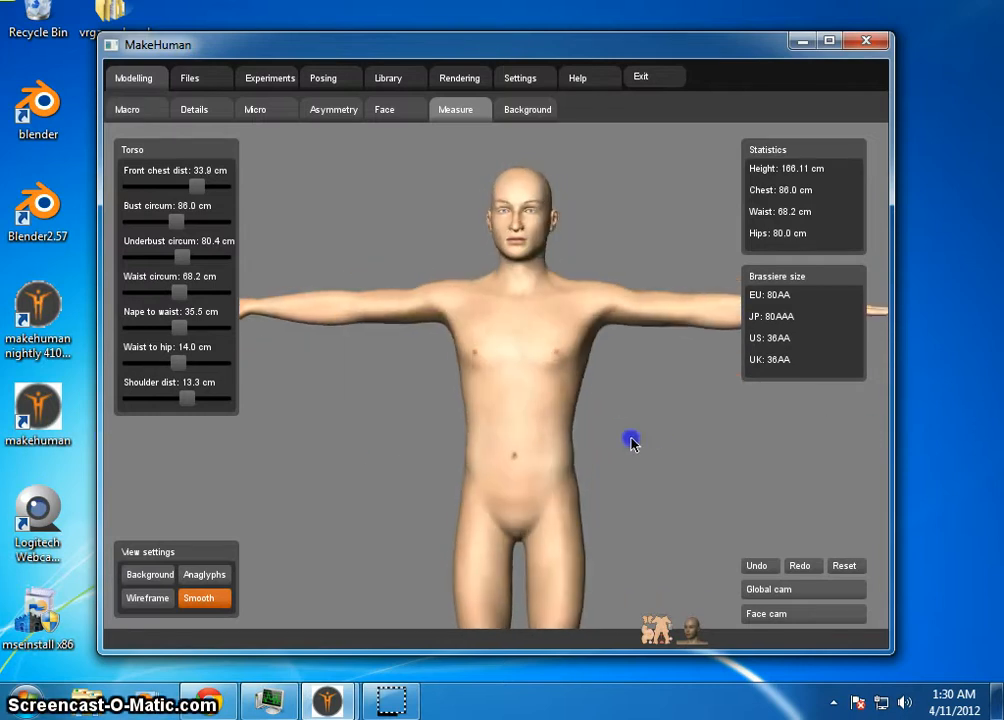
{"action": "mouse_move", "coordinate": [645, 449]}
{"action": "right_mouse_down"}
{"action": "mouse_move", "coordinate": [401, 433]}
{"action": "mouse_move", "coordinate": [626, 430]}
{"action": "right_mouse_up"}
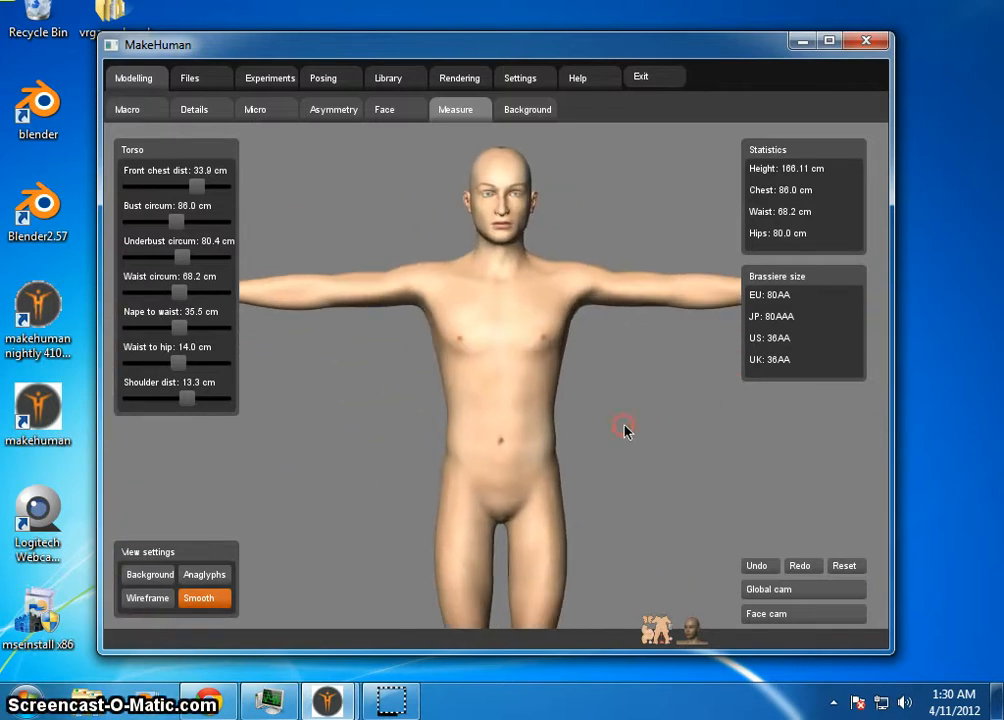
{"action": "mouse_move", "coordinate": [623, 430]}
{"action": "left_mouse_down"}
{"action": "mouse_move", "coordinate": [197, 433]}
{"action": "mouse_move", "coordinate": [623, 450]}
{"action": "mouse_move", "coordinate": [612, 448]}
{"action": "mouse_move", "coordinate": [675, 431]}
{"action": "mouse_move", "coordinate": [775, 433]}
{"action": "mouse_move", "coordinate": [522, 455]}
{"action": "mouse_move", "coordinate": [294, 457]}
{"action": "mouse_move", "coordinate": [103, 502]}
{"action": "mouse_move", "coordinate": [307, 467]}
{"action": "mouse_move", "coordinate": [585, 444]}
{"action": "mouse_move", "coordinate": [885, 449]}
{"action": "mouse_move", "coordinate": [769, 471]}
{"action": "mouse_move", "coordinate": [510, 453]}
{"action": "mouse_move", "coordinate": [670, 446]}
{"action": "mouse_move", "coordinate": [672, 424]}
{"action": "mouse_move", "coordinate": [607, 421]}
{"action": "mouse_move", "coordinate": [887, 408]}
{"action": "mouse_move", "coordinate": [605, 441]}
{"action": "mouse_move", "coordinate": [615, 448]}
{"action": "left_mouse_up"}
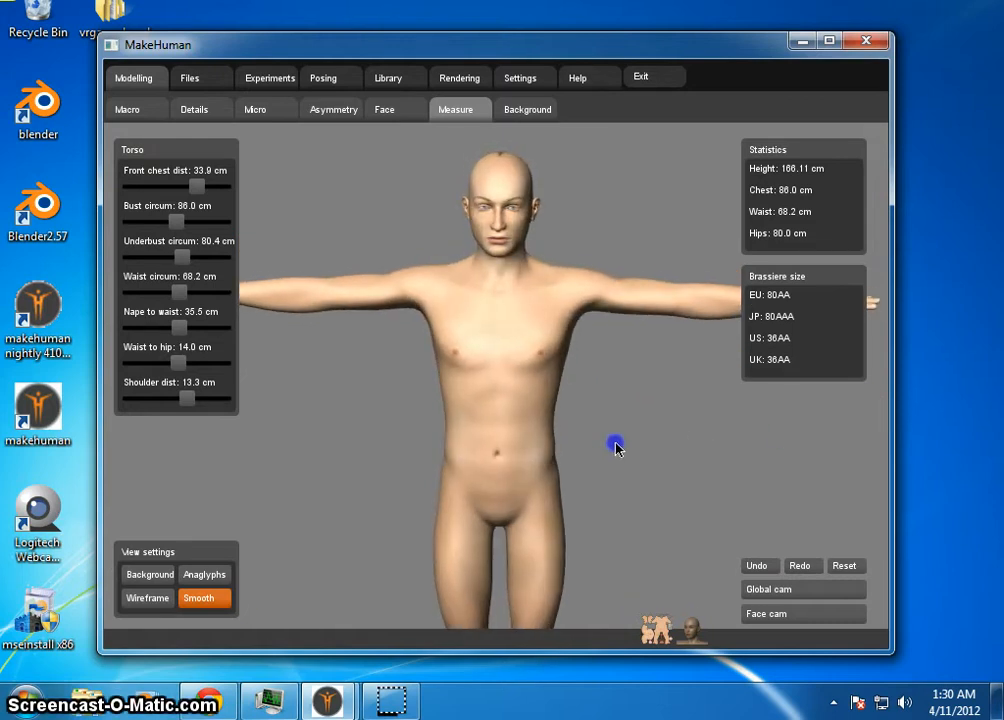
Step: Save the figure under the file name man1clean, replacing the previous name
{"action": "left_click", "coordinate": [196, 80]}
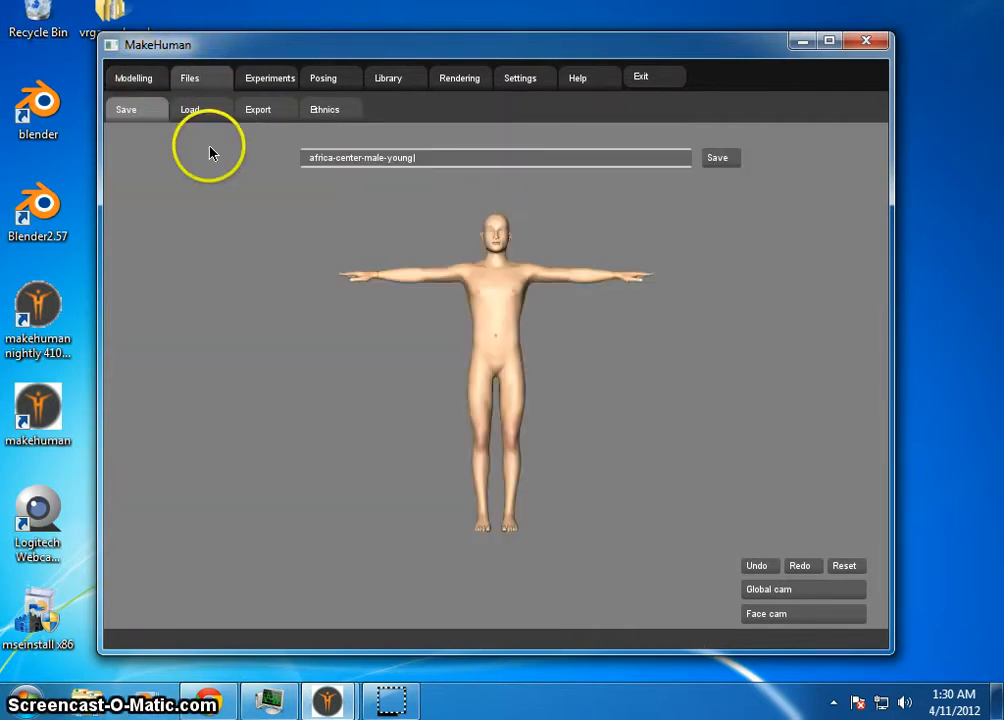
{"action": "left_click", "coordinate": [456, 158]}
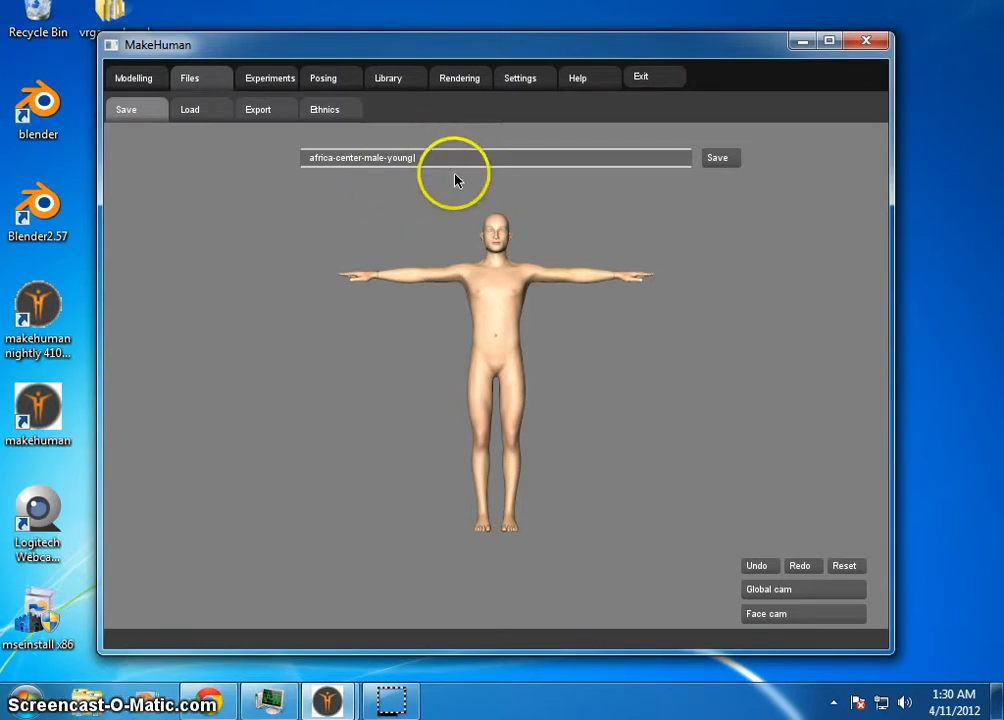
{"action": "key", "text": "BackSpace"}
{"action": "key", "text": "BackSpace"}
{"action": "key", "text": "BackSpace"}
{"action": "key", "text": "BackSpace"}
{"action": "key", "text": "BackSpace"}
{"action": "key", "text": "BackSpace"}
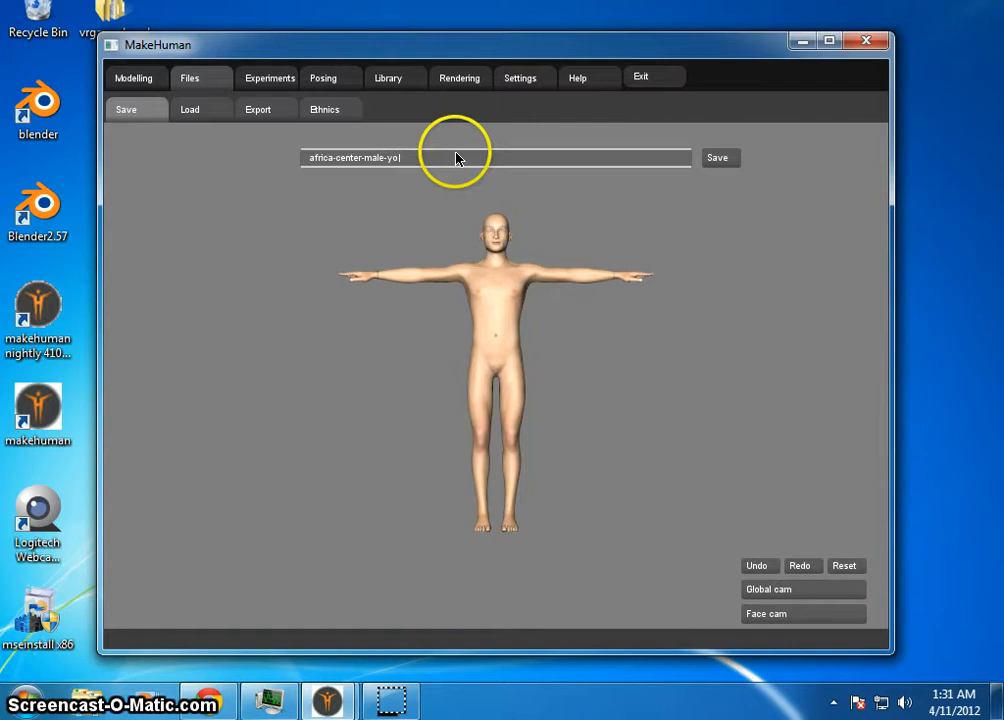
{"action": "key", "text": "BackSpace"}
{"action": "key", "text": "BackSpace"}
{"action": "key", "text": "BackSpace"}
{"action": "key", "text": "BackSpace"}
{"action": "key", "text": "BackSpace"}
{"action": "key", "text": "BackSpace"}
{"action": "key", "text": "BackSpace"}
{"action": "key", "text": "BackSpace"}
{"action": "key", "text": "BackSpace"}
{"action": "key", "text": "BackSpace"}
{"action": "key", "text": "BackSpace"}
{"action": "key", "text": "BackSpace"}
{"action": "key", "text": "BackSpace"}
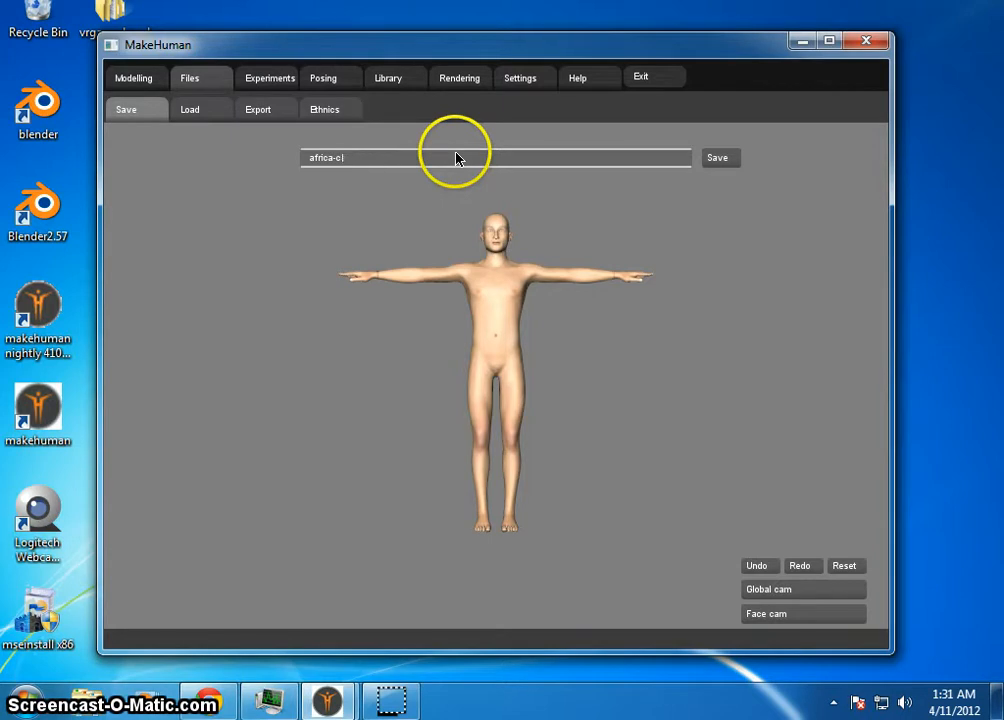
{"action": "key", "text": "BackSpace"}
{"action": "key", "text": "BackSpace"}
{"action": "key", "text": "BackSpace"}
{"action": "key", "text": "BackSpace"}
{"action": "key", "text": "BackSpace"}
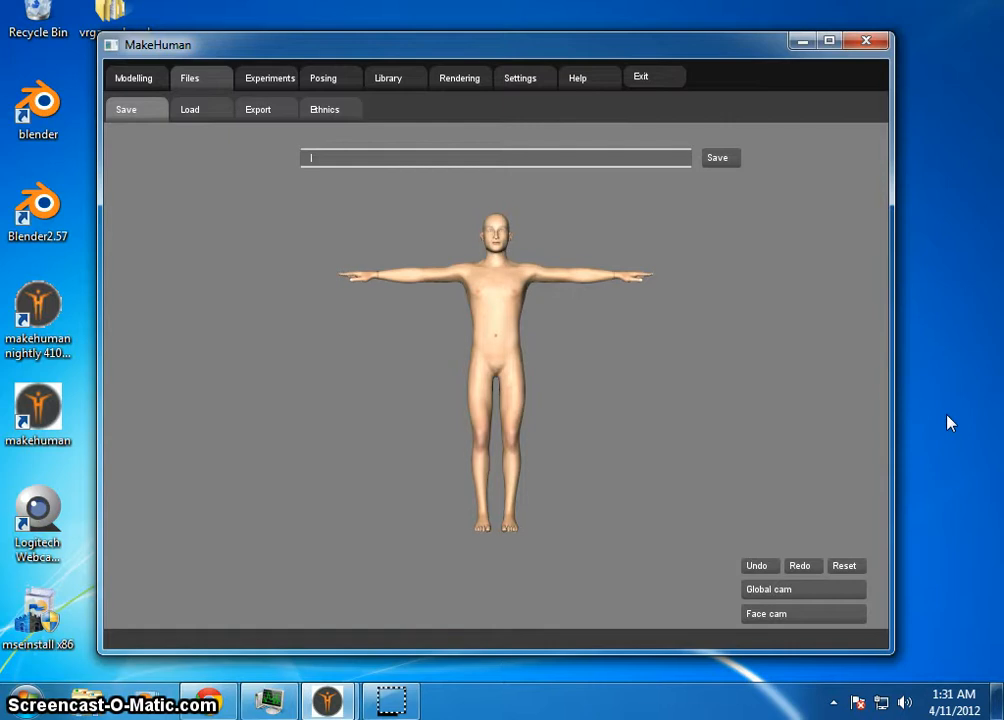
{"action": "type", "text": "n1clean"}
{"action": "left_click", "coordinate": [727, 162]}
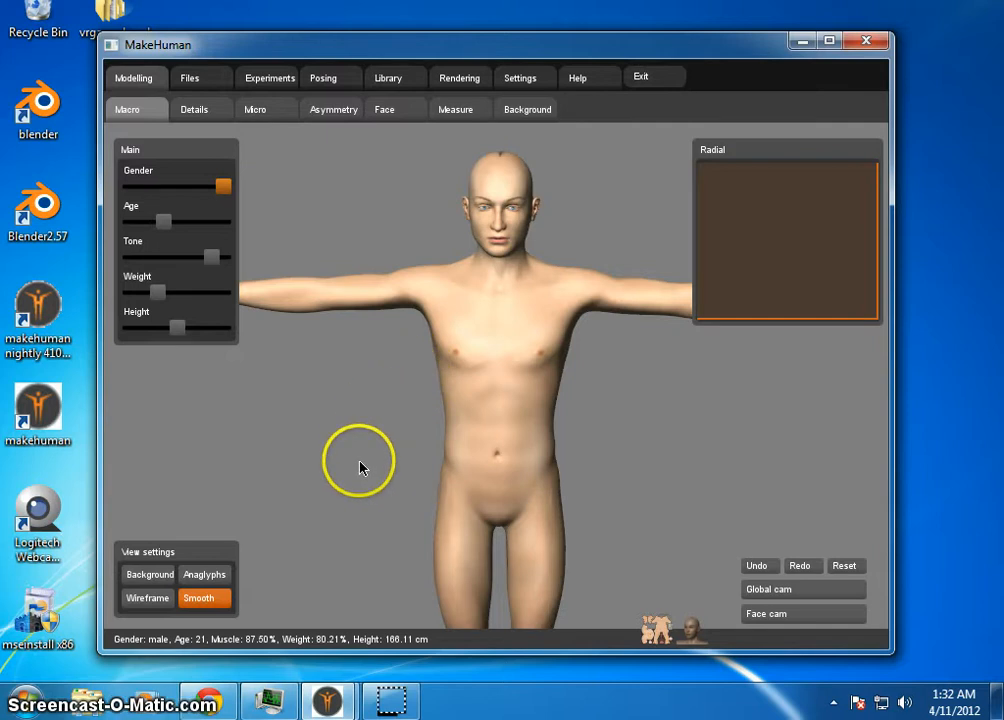
Step: Load the saved man1clean figure and shift its gender to 52.08% male
{"action": "left_click_drag", "start_coordinate": [360, 468], "coordinate": [412, 419]}
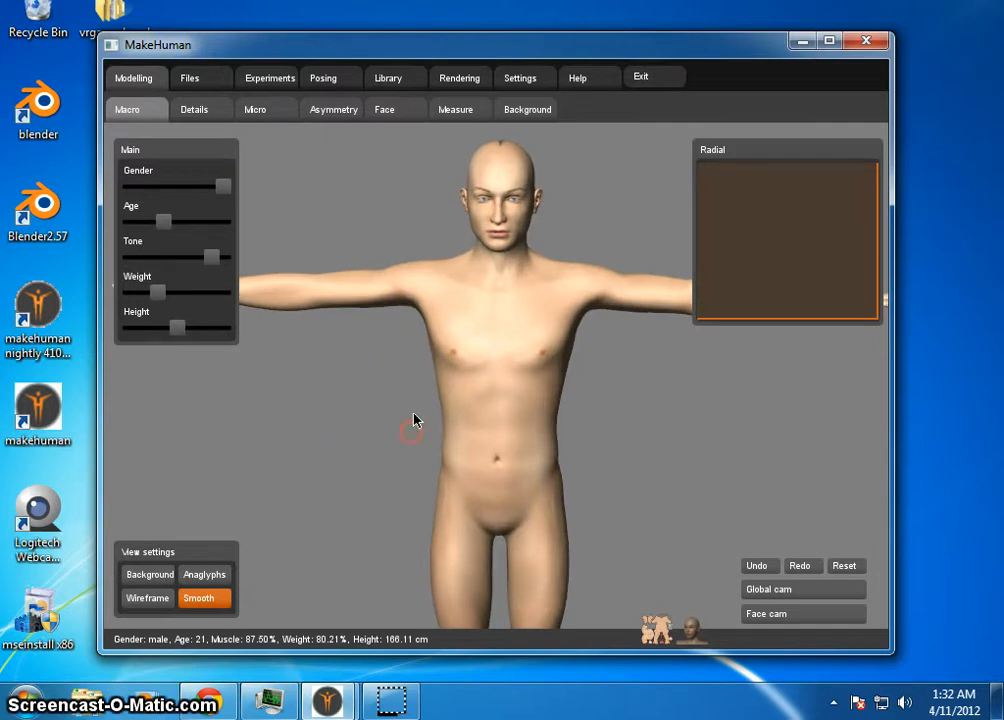
{"action": "left_click", "coordinate": [197, 82]}
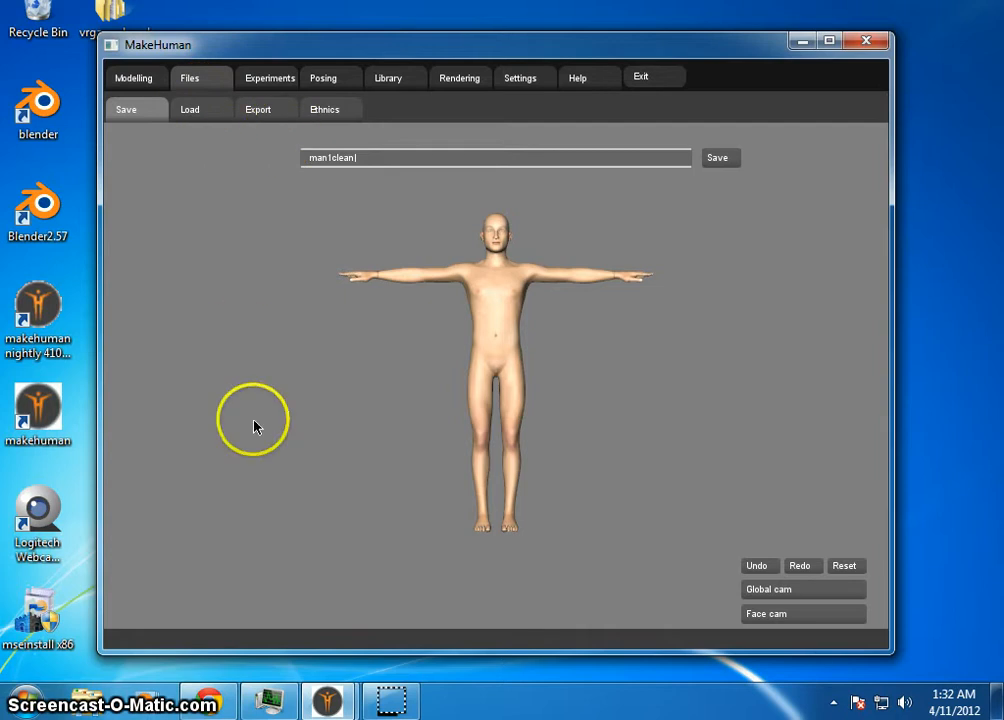
{"action": "left_click_drag", "start_coordinate": [318, 440], "coordinate": [407, 419]}
{"action": "mouse_move", "coordinate": [811, 372]}
{"action": "middle_mouse_down"}
{"action": "mouse_move", "coordinate": [630, 386]}
{"action": "mouse_move", "coordinate": [776, 385]}
{"action": "mouse_move", "coordinate": [771, 378]}
{"action": "middle_mouse_up"}
{"action": "left_click", "coordinate": [205, 113]}
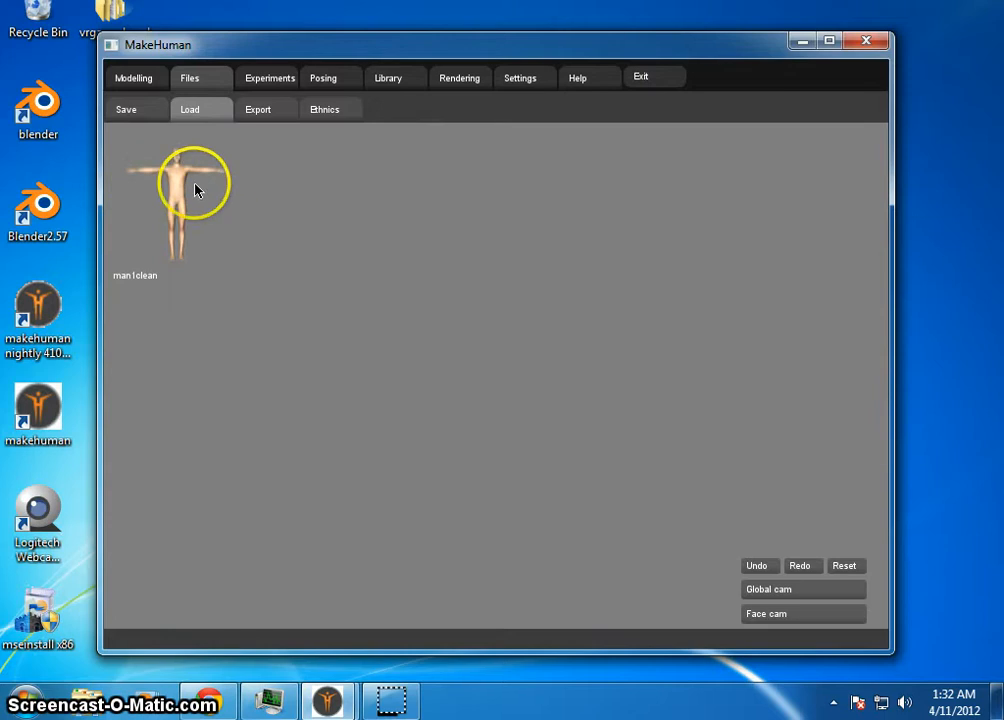
{"action": "left_click", "coordinate": [178, 188]}
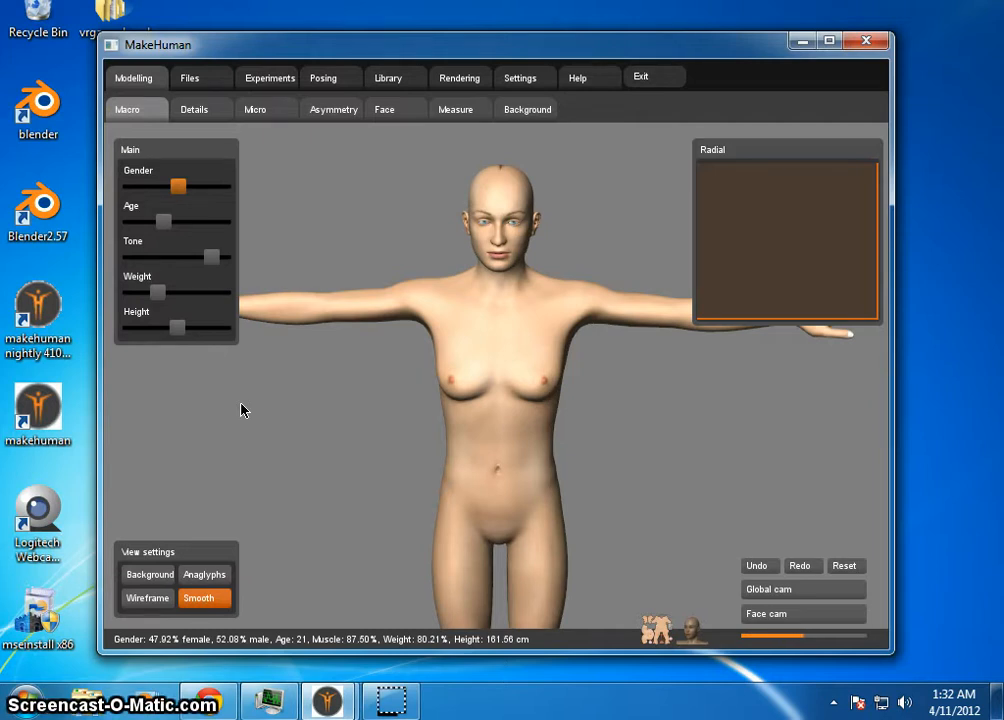
Step: Reload the saved man1clean figure to discard the gender change and check its body from the front
{"action": "left_click", "coordinate": [196, 80]}
{"action": "left_click", "coordinate": [201, 116]}
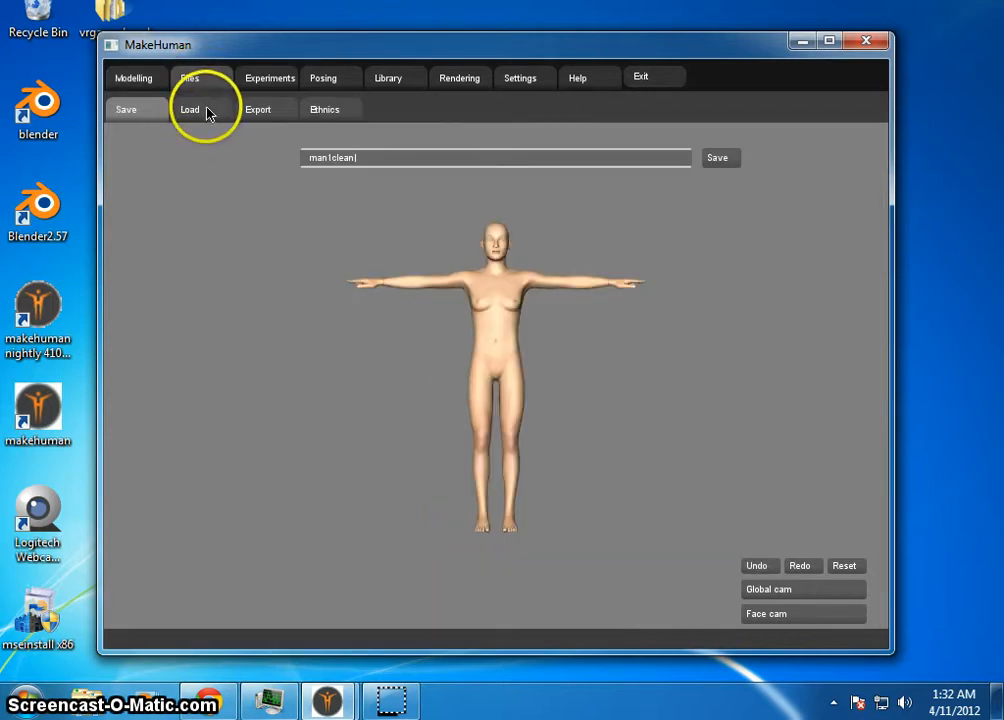
{"action": "left_click", "coordinate": [174, 204]}
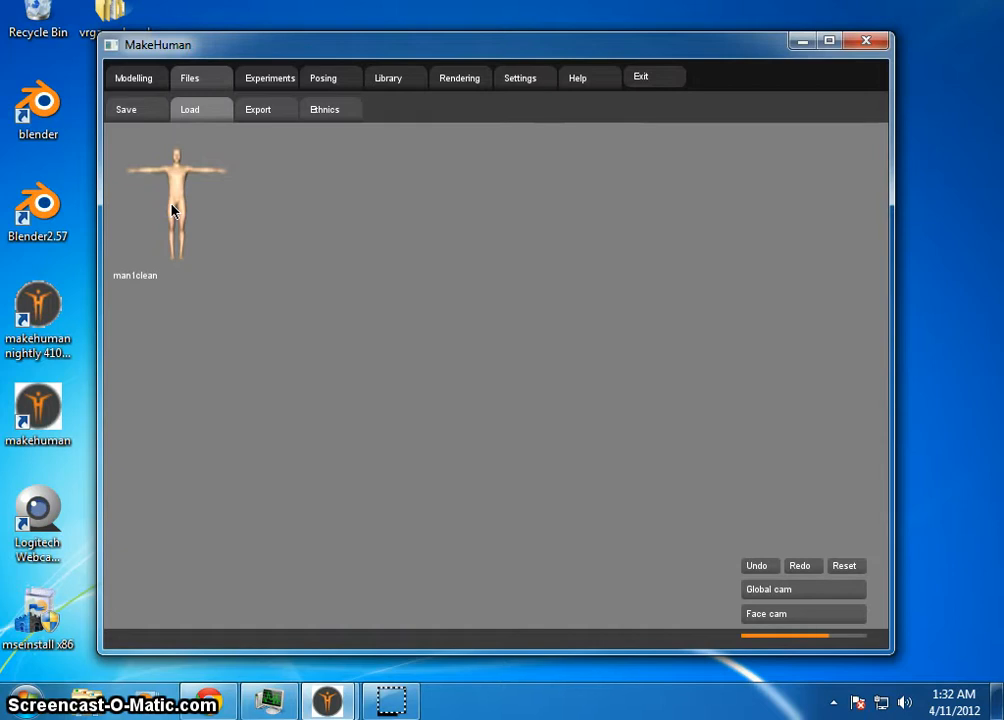
{"action": "left_click", "coordinate": [514, 255]}
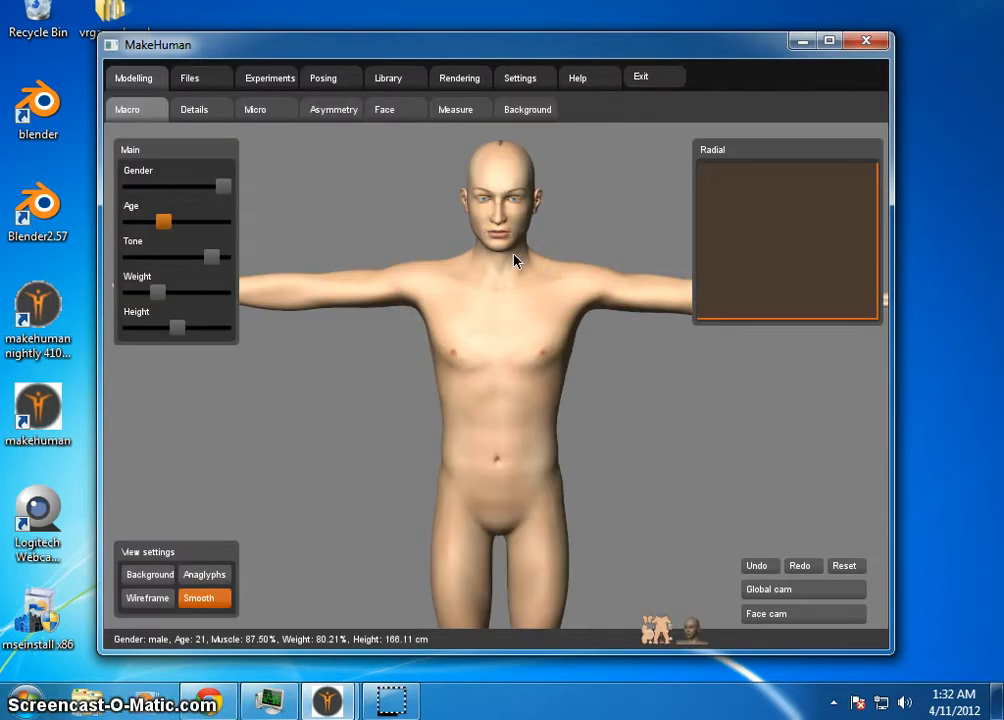
{"action": "mouse_move", "coordinate": [633, 441]}
{"action": "left_mouse_down"}
{"action": "mouse_move", "coordinate": [453, 419]}
{"action": "mouse_move", "coordinate": [742, 459]}
{"action": "mouse_move", "coordinate": [632, 437]}
{"action": "left_mouse_up"}
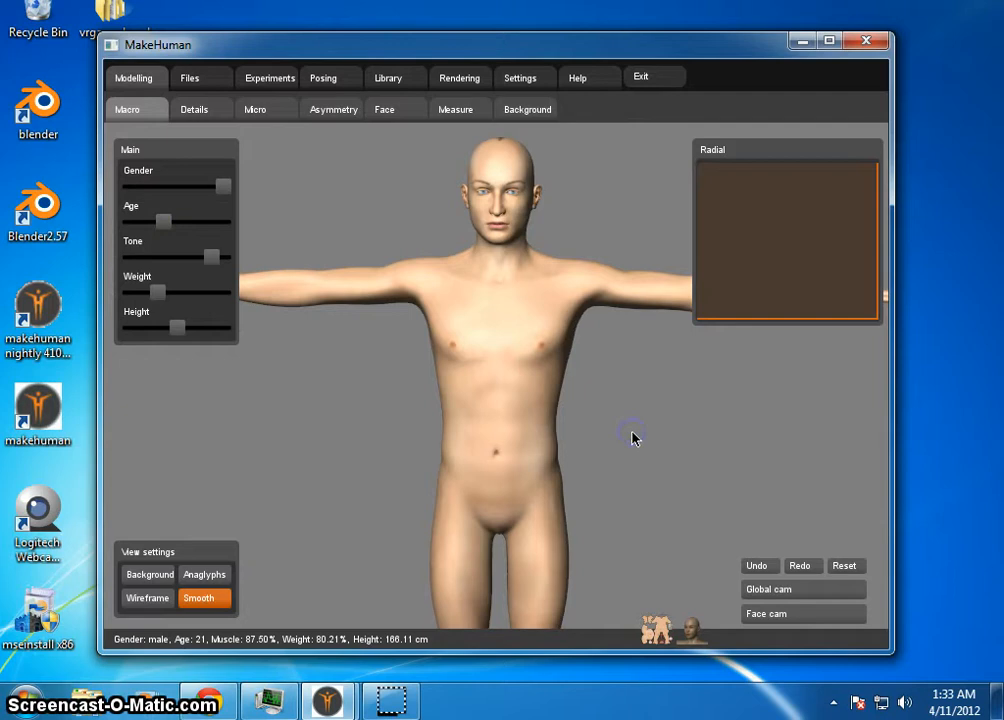
Step: Compare the export formats Blender exchange (mhx), Wavefront obj, MD5 and Collada (dae), including the options each one offers
{"action": "left_click", "coordinate": [200, 80]}
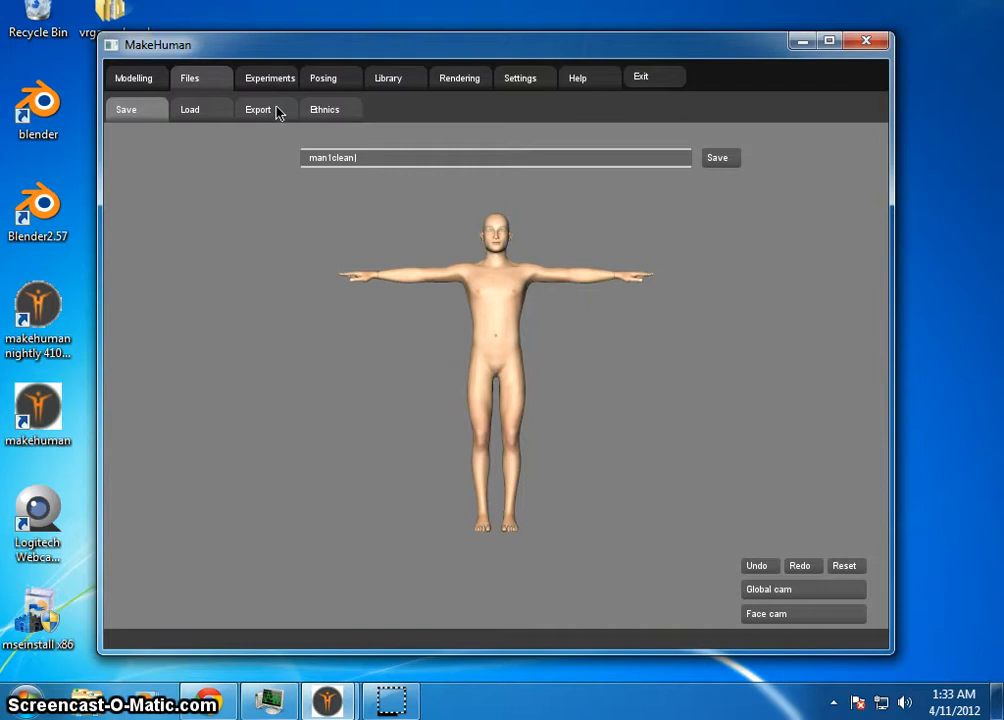
{"action": "left_click", "coordinate": [277, 112]}
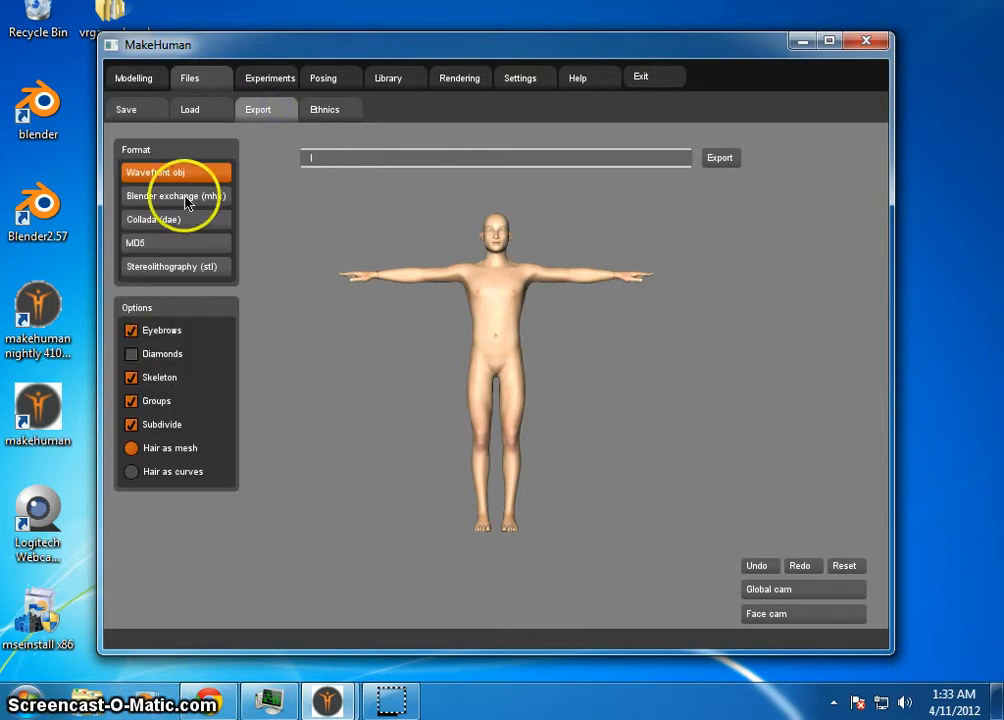
{"action": "left_click", "coordinate": [186, 199]}
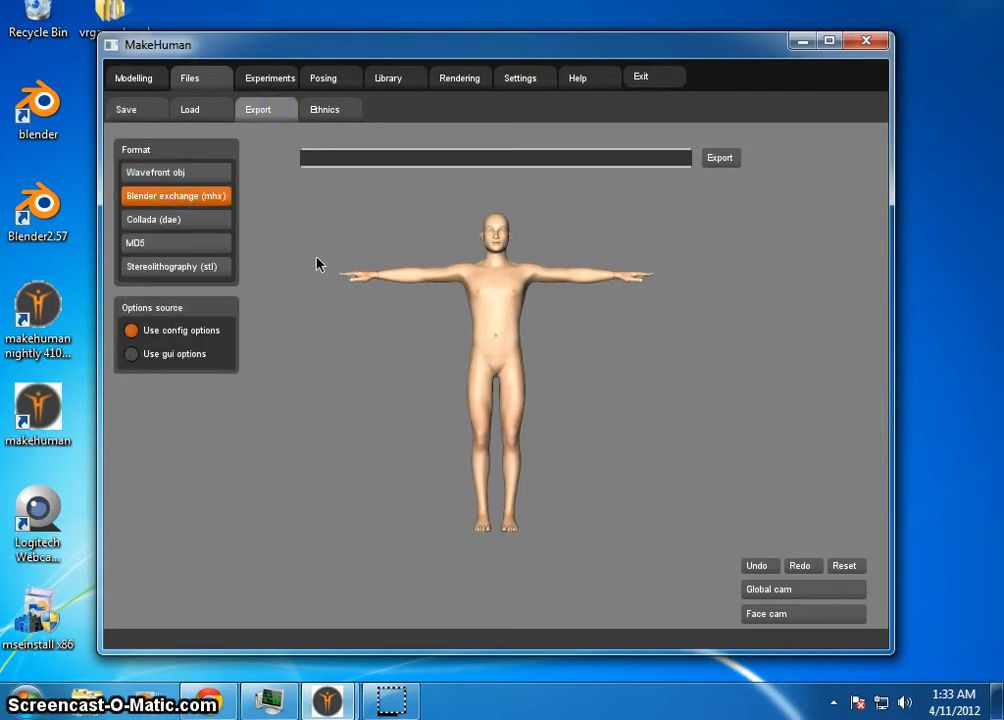
{"action": "left_click", "coordinate": [208, 198]}
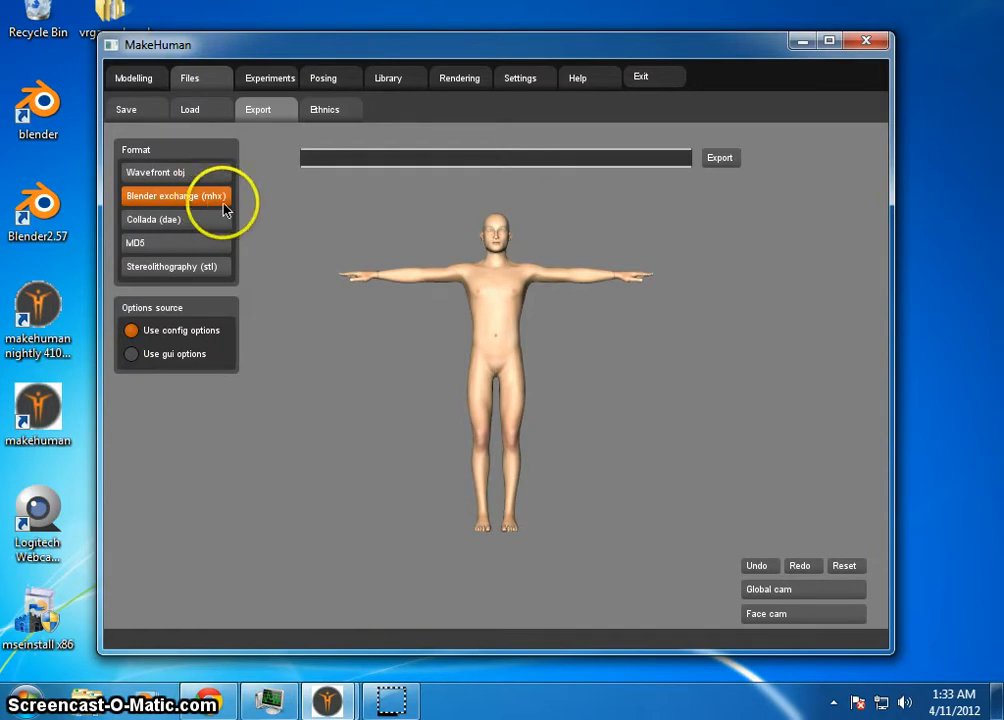
{"action": "left_click", "coordinate": [172, 178]}
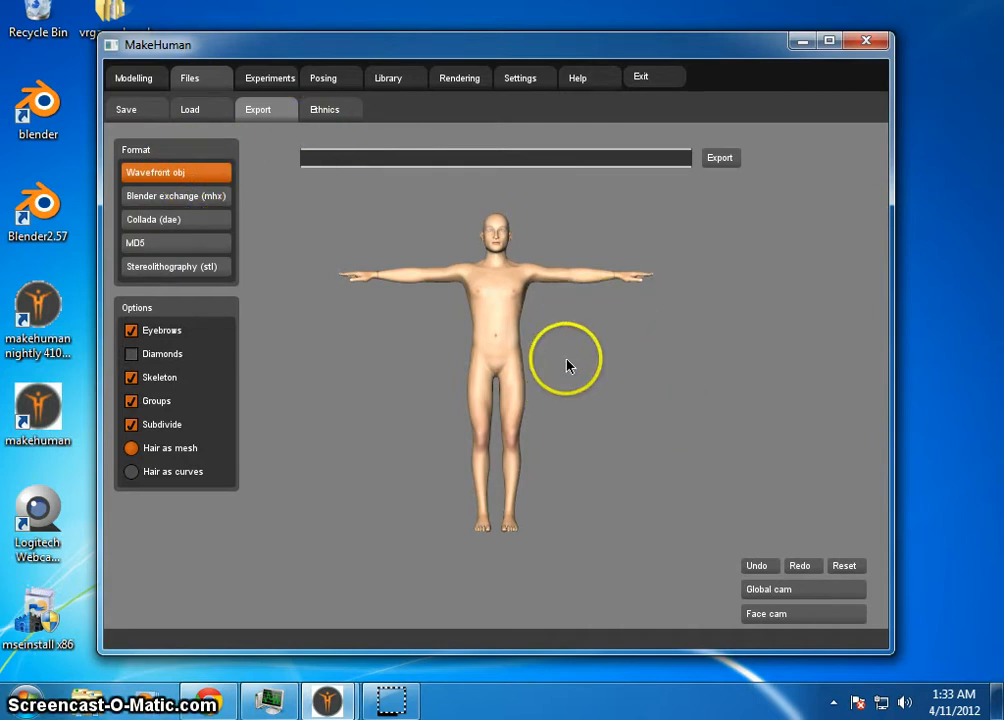
{"action": "mouse_move", "coordinate": [559, 405]}
{"action": "left_mouse_down"}
{"action": "mouse_move", "coordinate": [509, 428]}
{"action": "mouse_move", "coordinate": [578, 403]}
{"action": "left_mouse_up"}
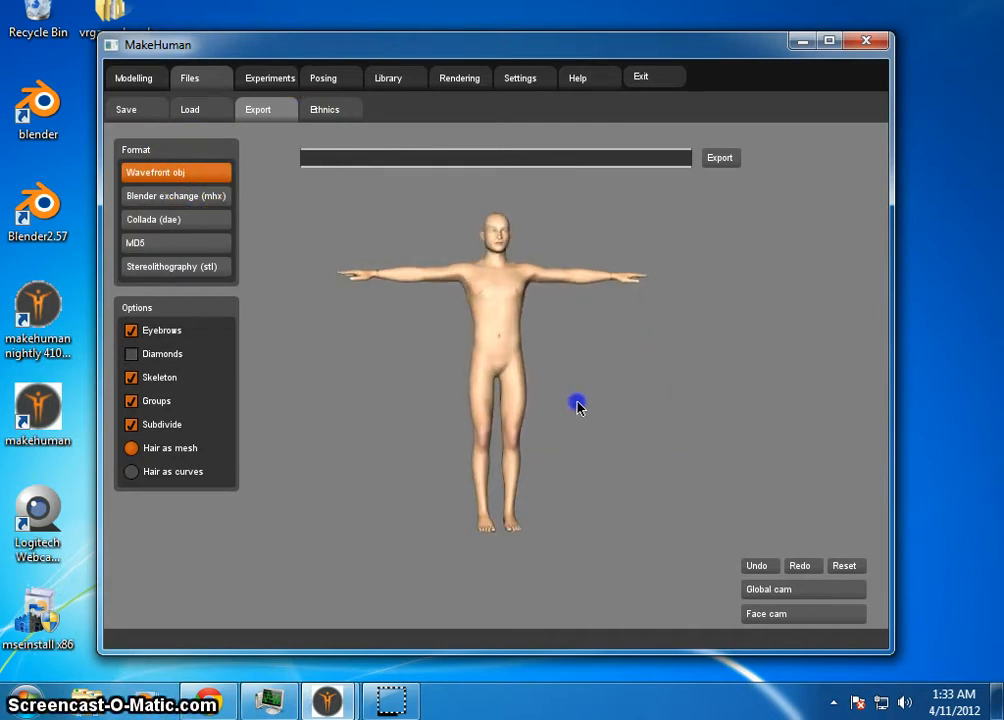
{"action": "left_click", "coordinate": [168, 243]}
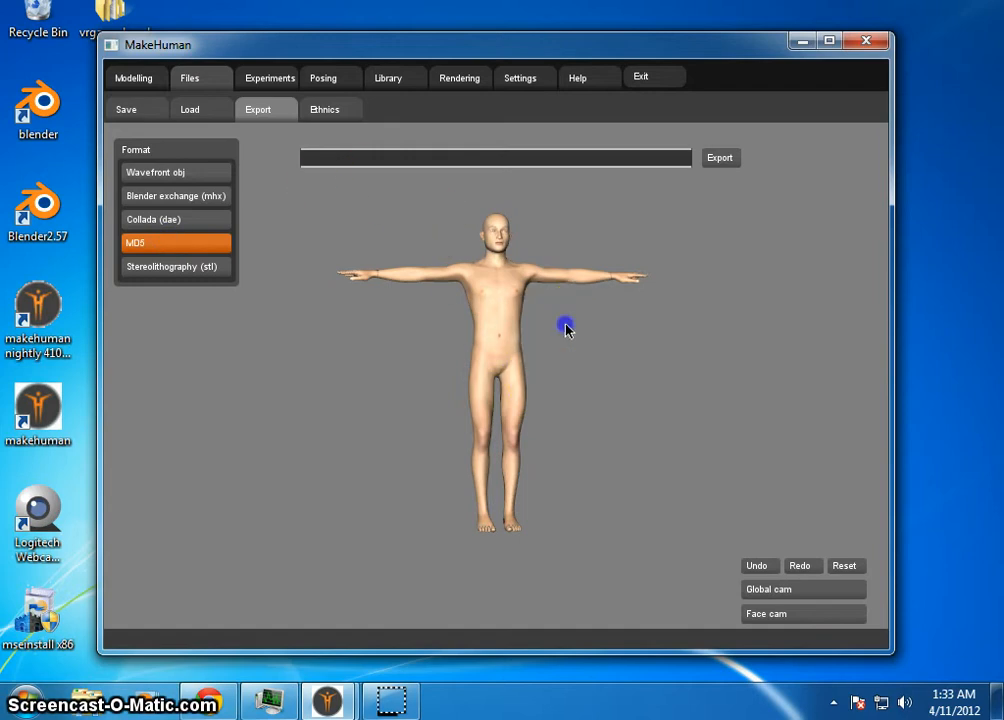
{"action": "left_click_drag", "start_coordinate": [565, 328], "coordinate": [521, 348]}
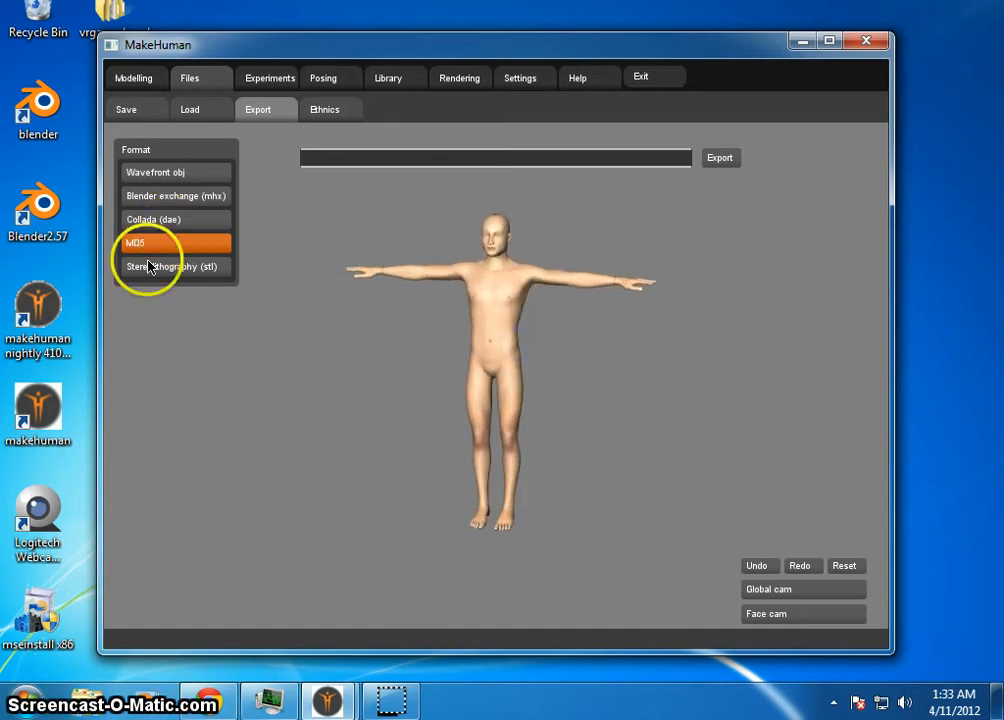
{"action": "left_click", "coordinate": [205, 196]}
{"action": "left_click", "coordinate": [208, 219]}
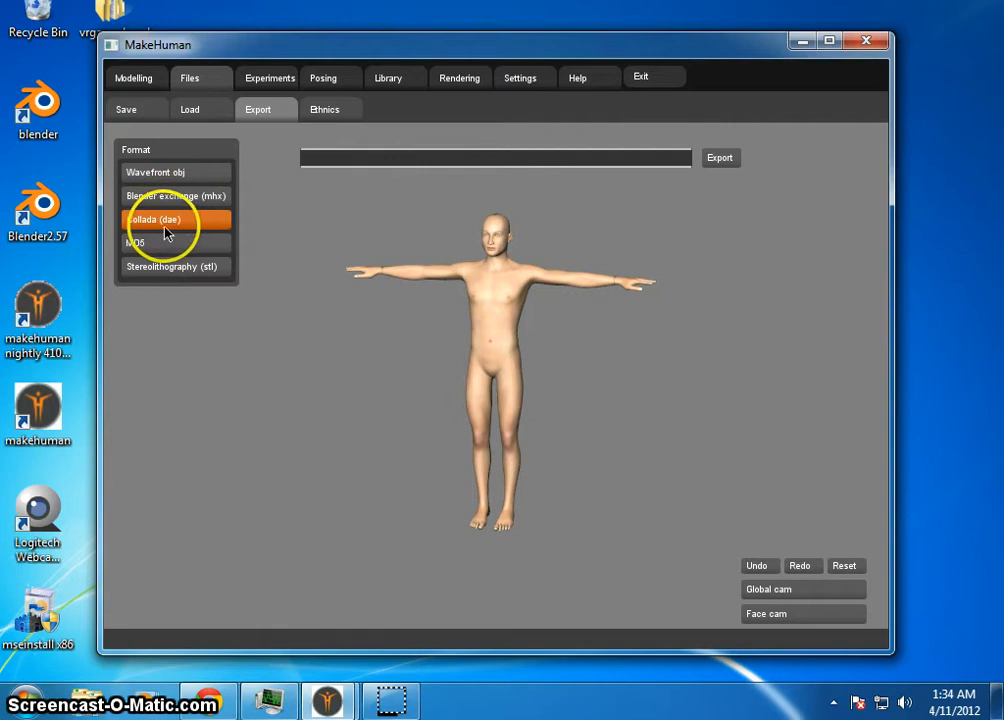
{"action": "left_click_drag", "start_coordinate": [523, 355], "coordinate": [709, 410]}
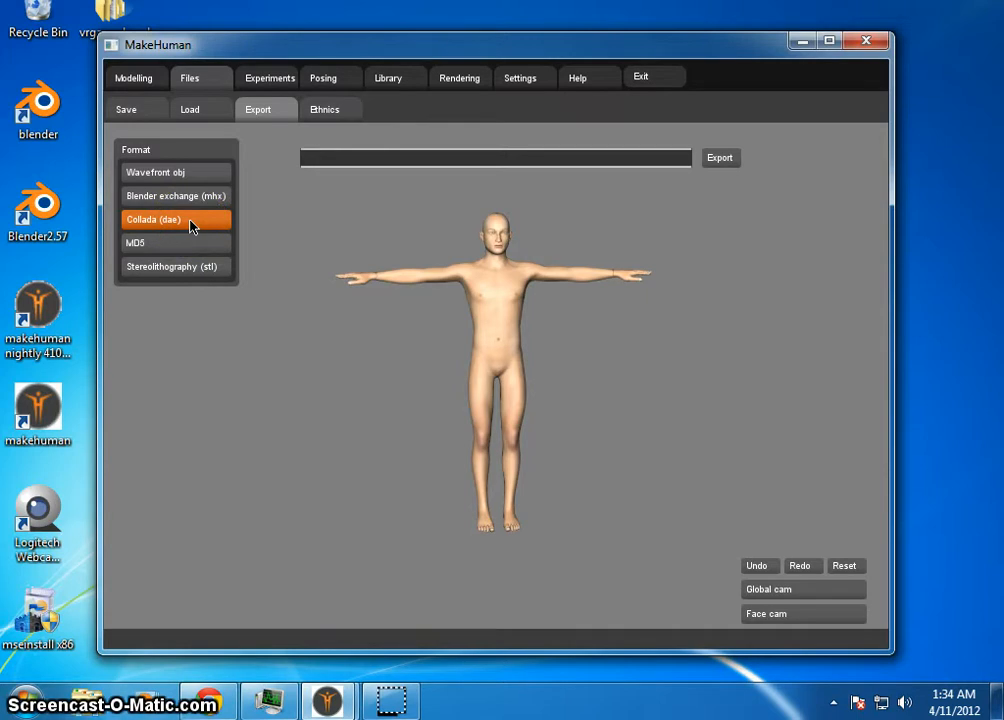
Step: Export the figure in Blender exchange (mhx) format under the file name man1clean, using the config options
{"action": "left_click", "coordinate": [200, 195]}
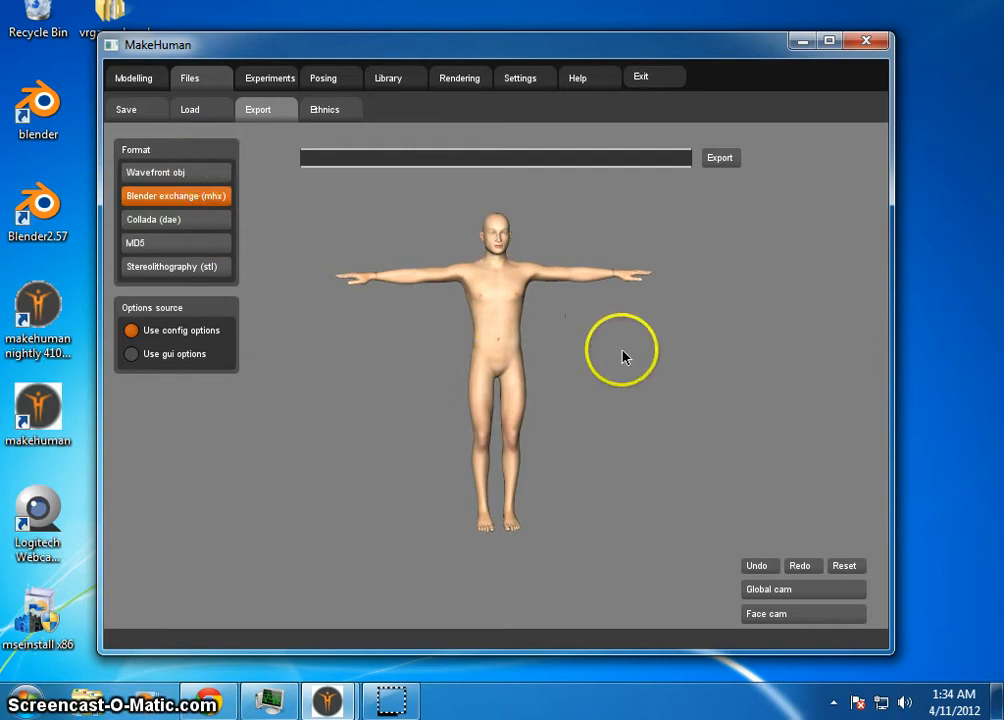
{"action": "left_click_drag", "start_coordinate": [623, 354], "coordinate": [504, 218]}
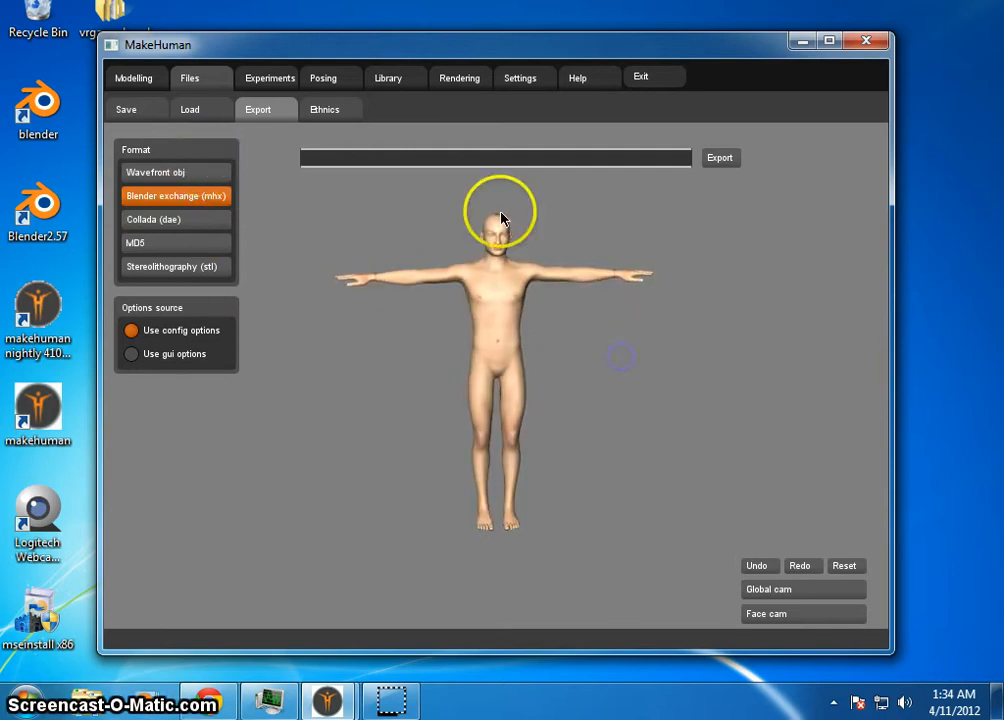
{"action": "left_click", "coordinate": [446, 161]}
{"action": "type", "text": "man1"}
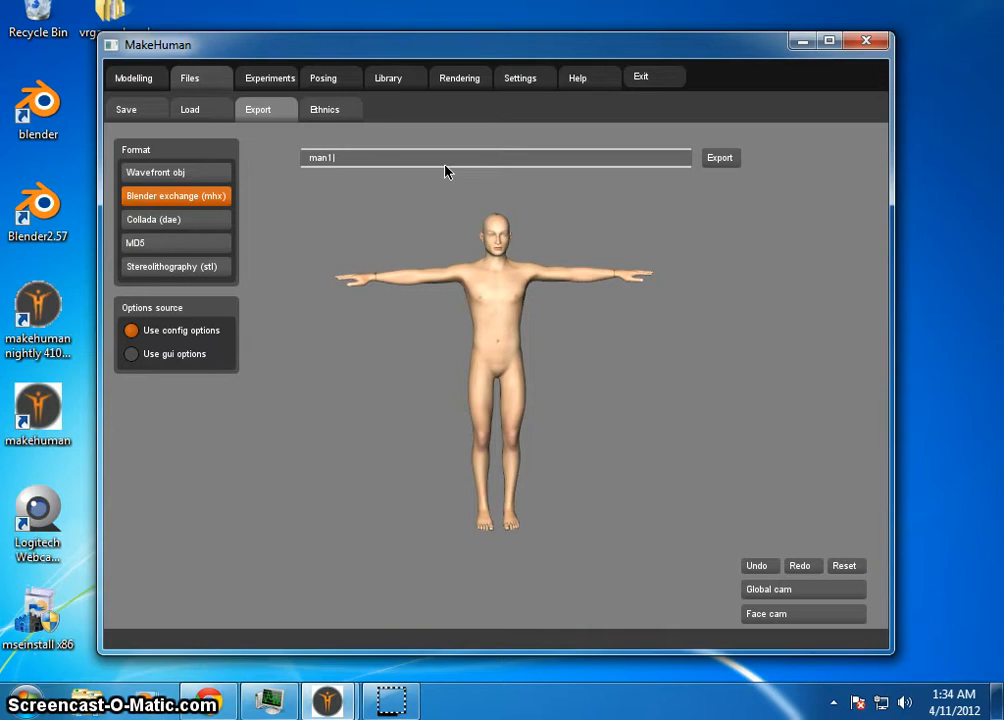
{"action": "type", "text": "clean"}
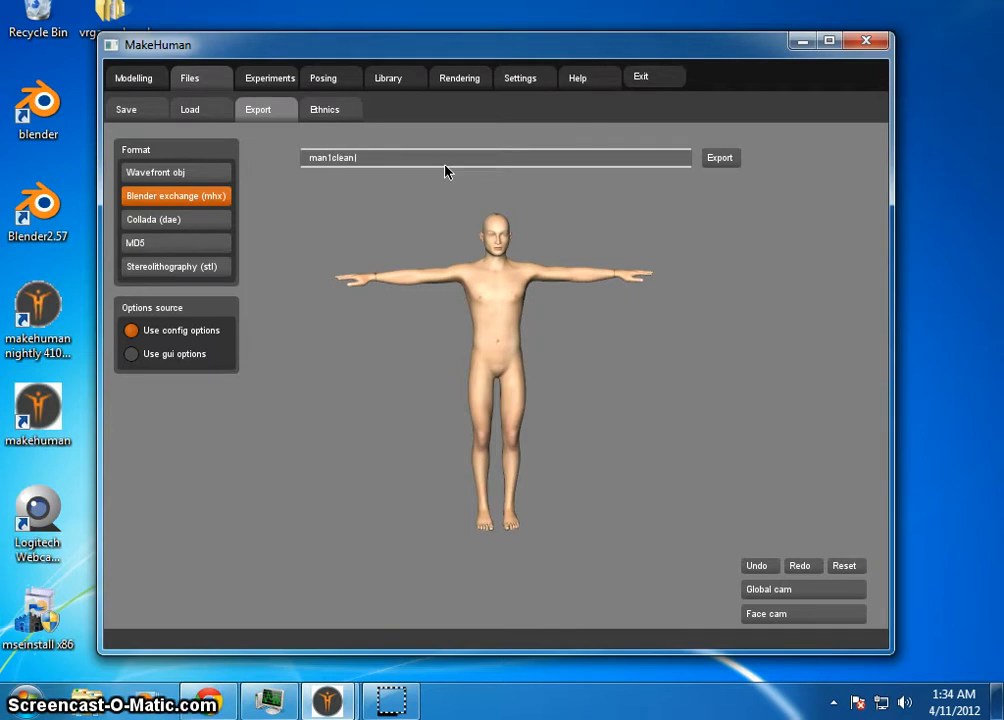
{"action": "left_click", "coordinate": [724, 160]}
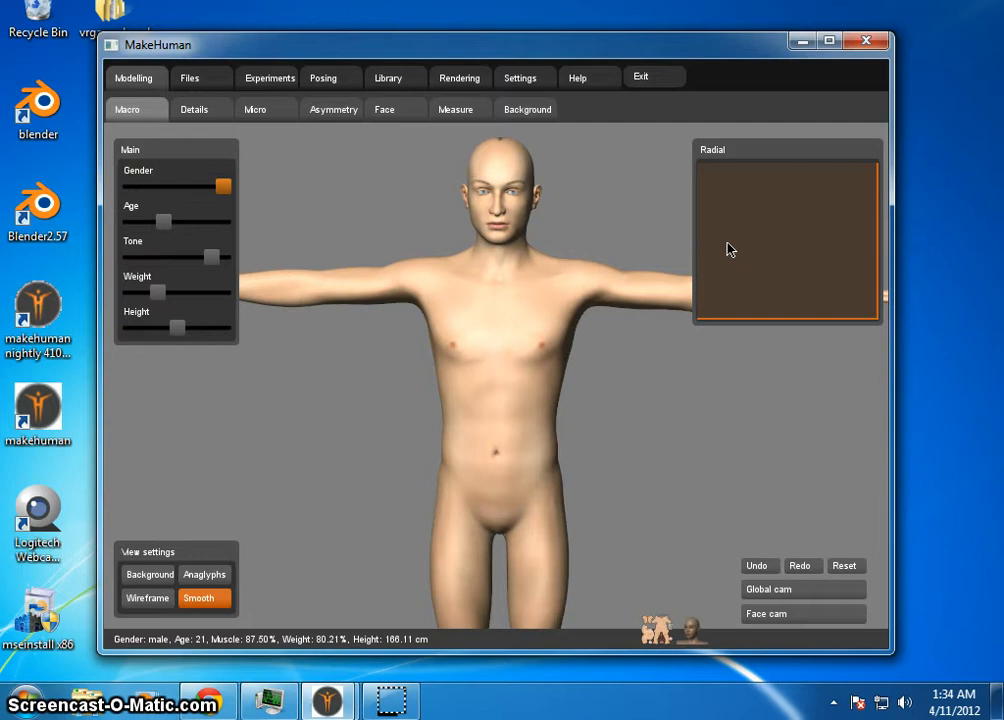
Step: Examine the exported MHX files in the makehuman exports folder of the Documents library in Windows Explorer and close the window
{"action": "left_click", "coordinate": [25, 700]}
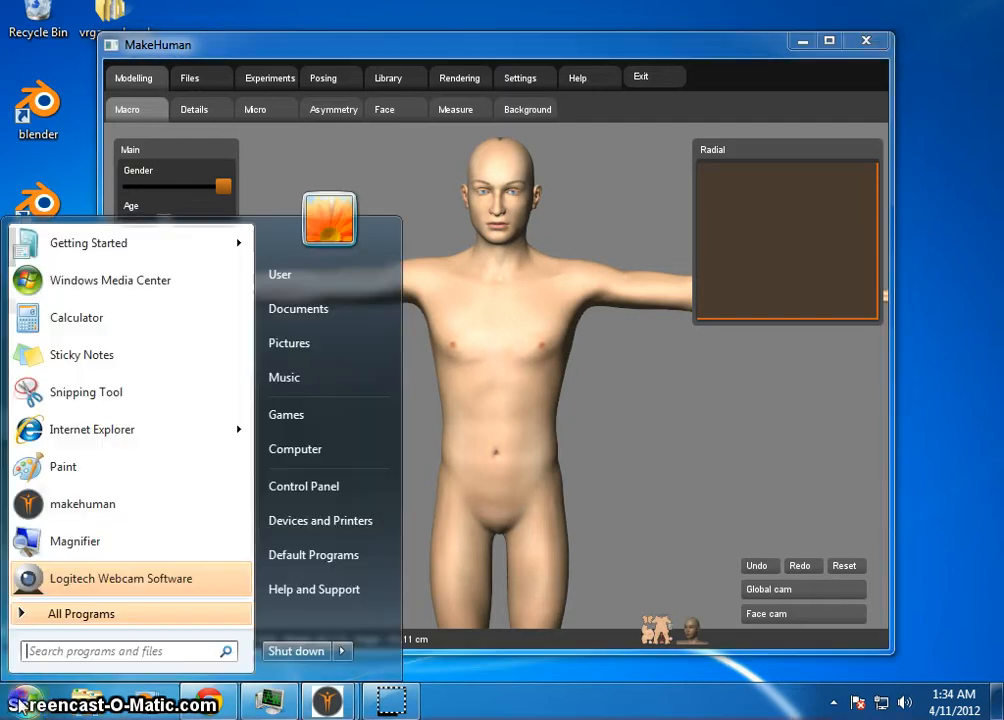
{"action": "left_click", "coordinate": [332, 312]}
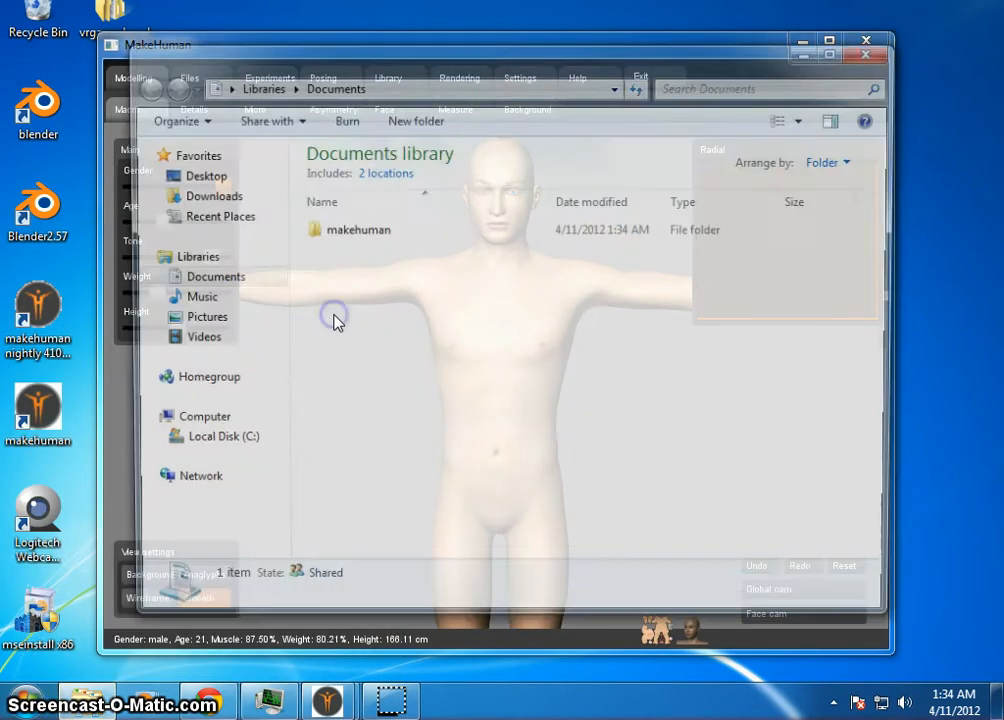
{"action": "double_click", "coordinate": [356, 237]}
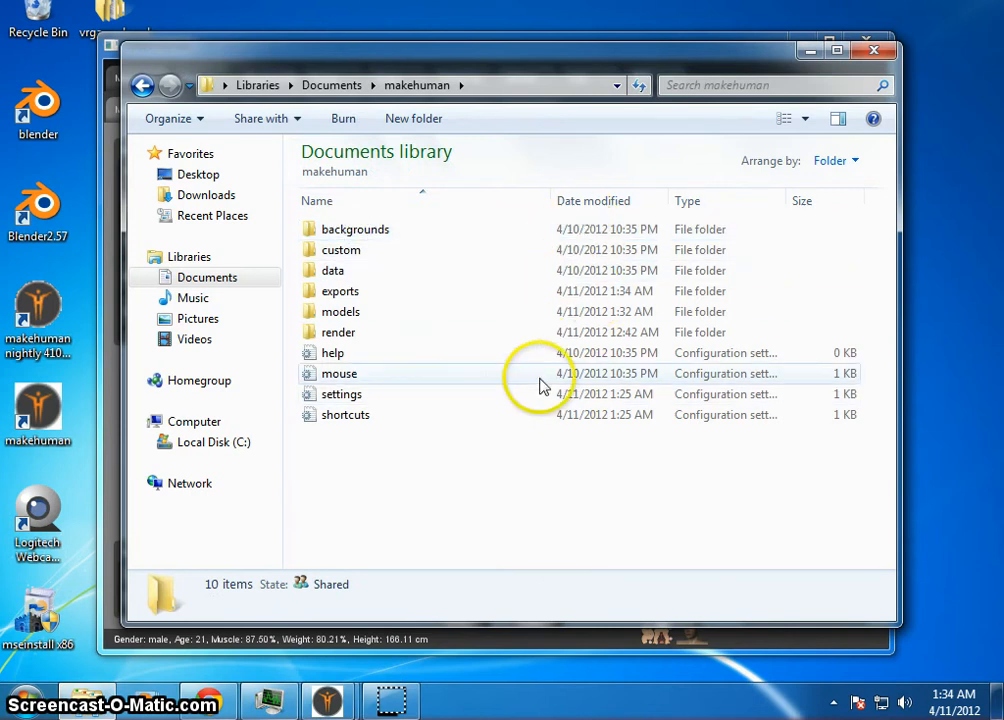
{"action": "double_click", "coordinate": [476, 300]}
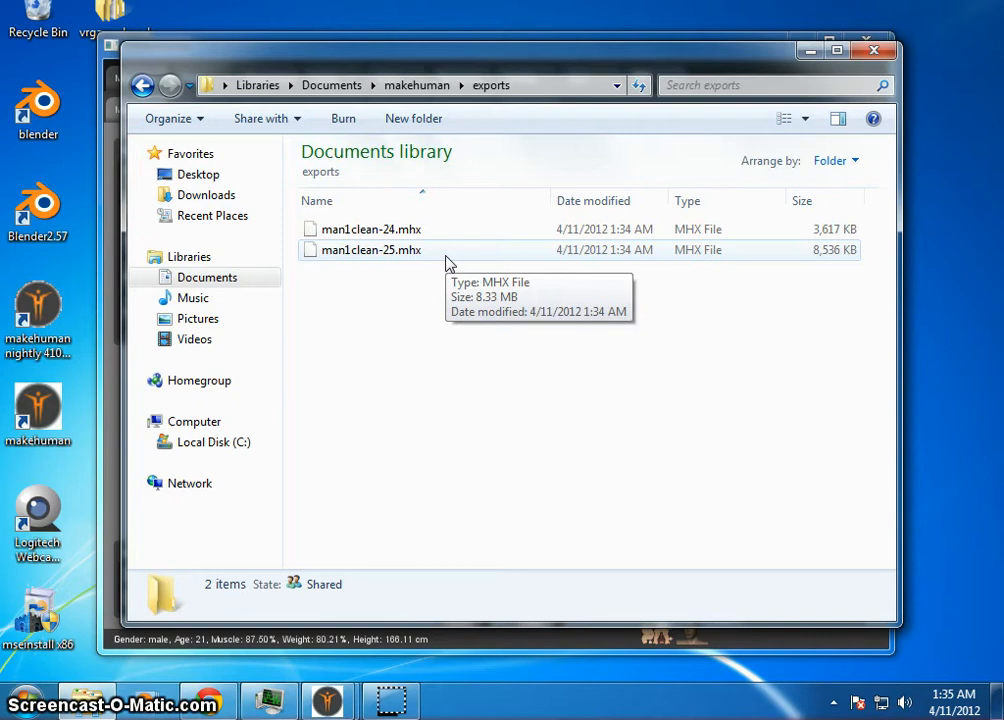
{"action": "left_click", "coordinate": [444, 236]}
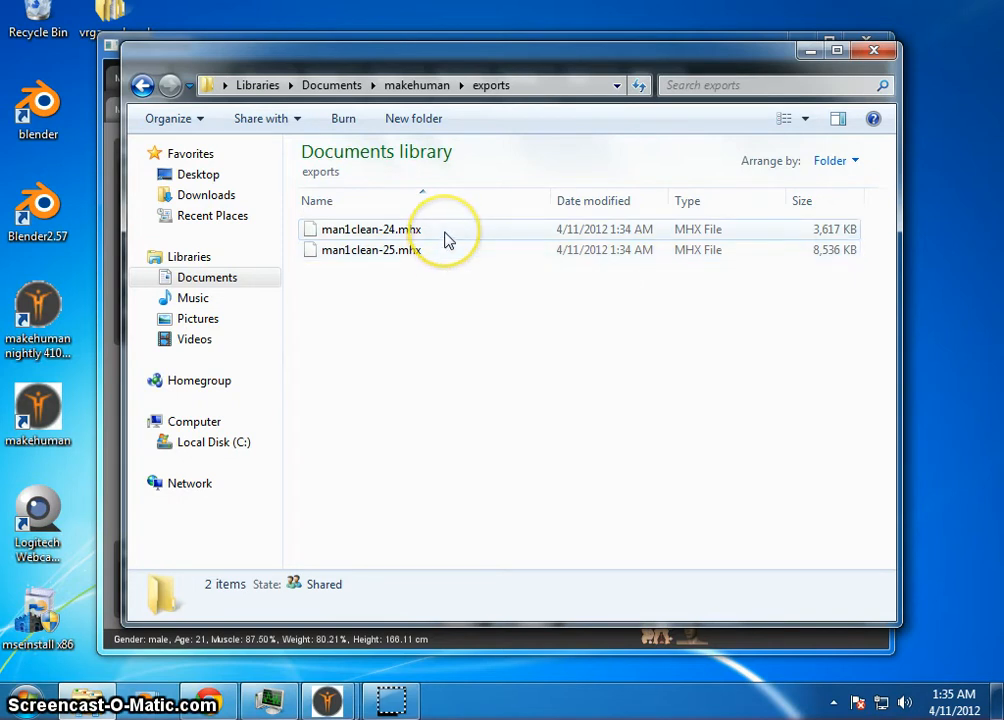
{"action": "left_click", "coordinate": [446, 252]}
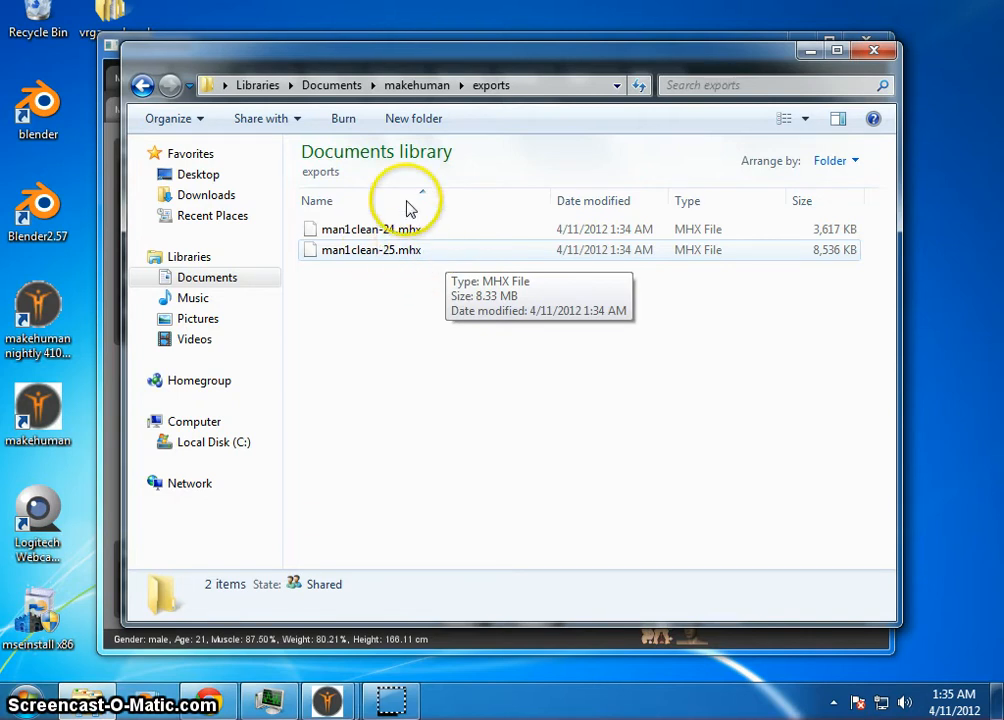
{"action": "left_click", "coordinate": [400, 232]}
{"action": "left_click", "coordinate": [425, 252]}
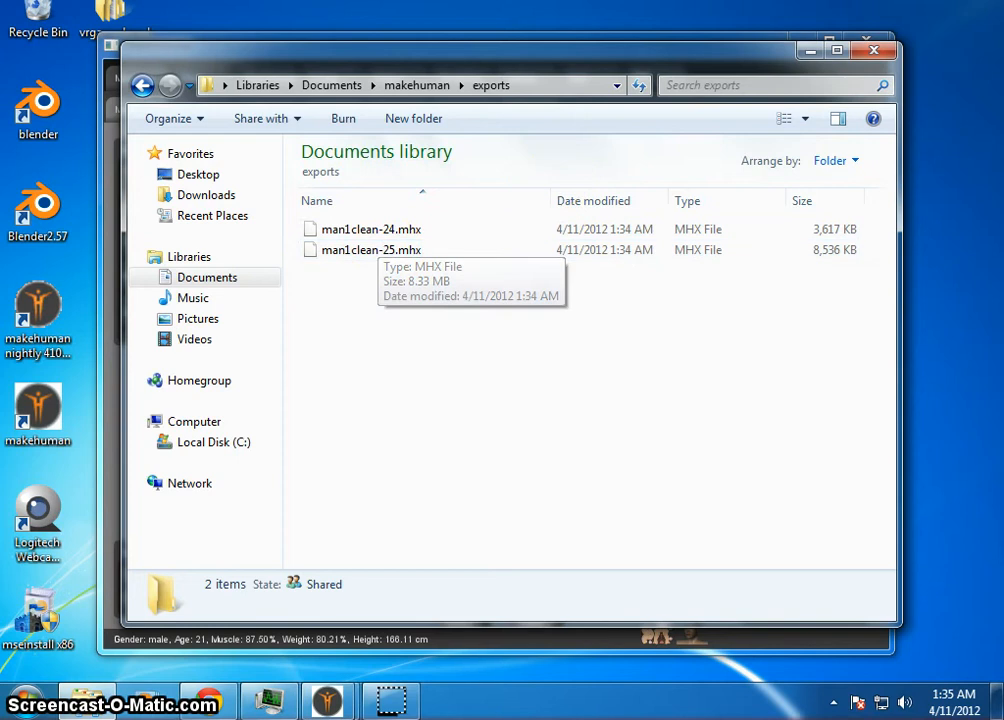
{"action": "left_click", "coordinate": [877, 50]}
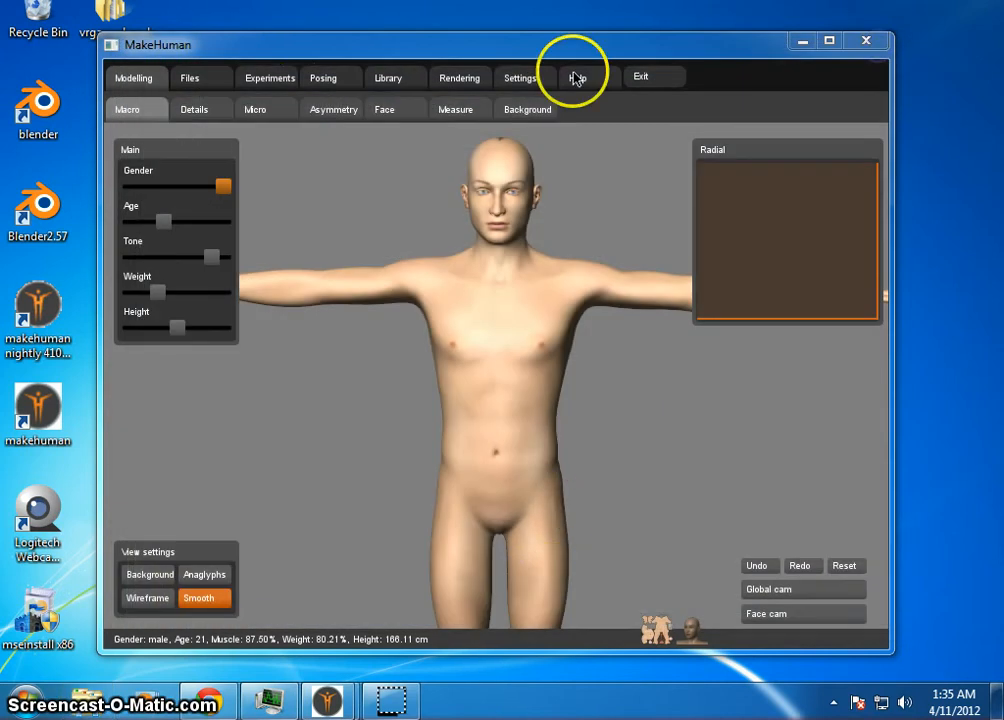
Step: Create hair on the figure with the experimental MakeHair tool at its default settings and inspect it from behind
{"action": "left_click", "coordinate": [206, 82]}
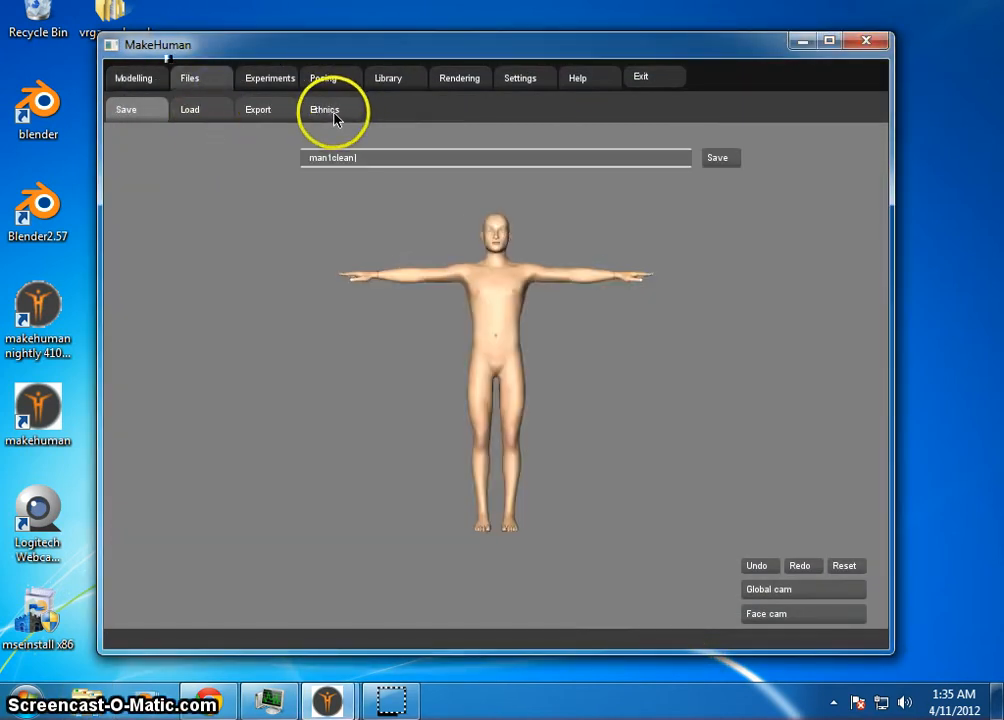
{"action": "left_click", "coordinate": [340, 112]}
{"action": "left_click", "coordinate": [280, 80]}
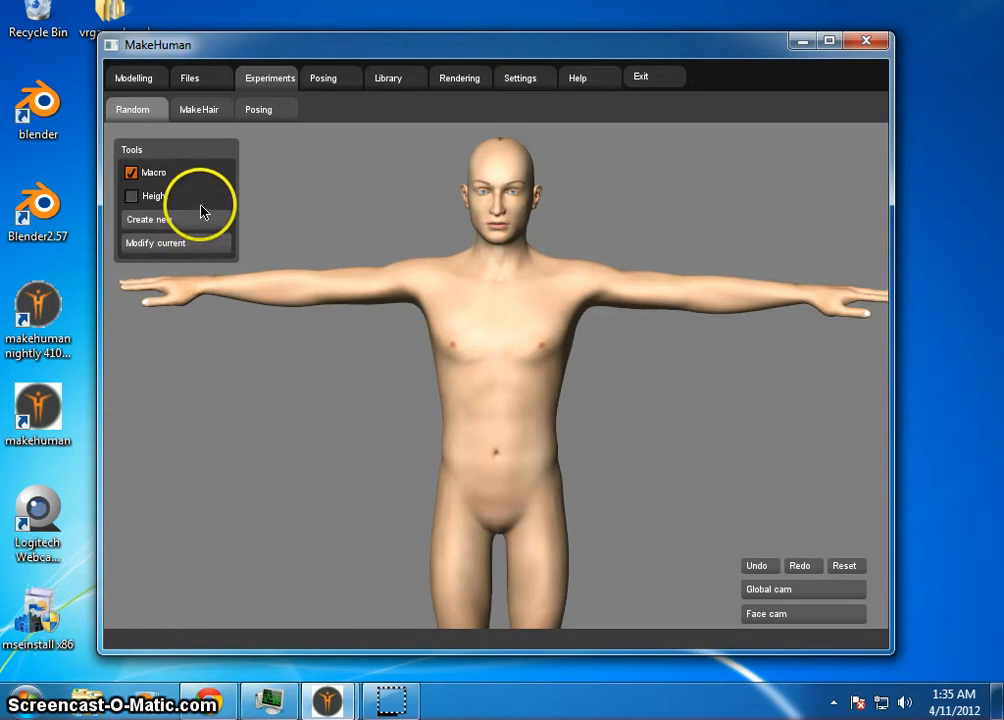
{"action": "left_click", "coordinate": [200, 109]}
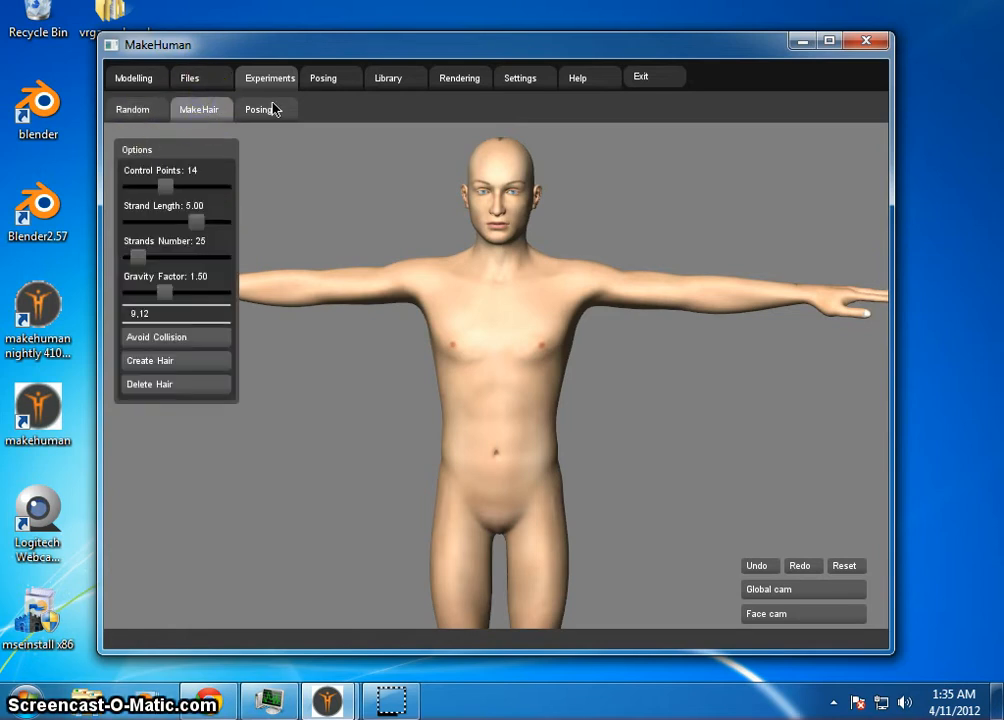
{"action": "left_click", "coordinate": [193, 367]}
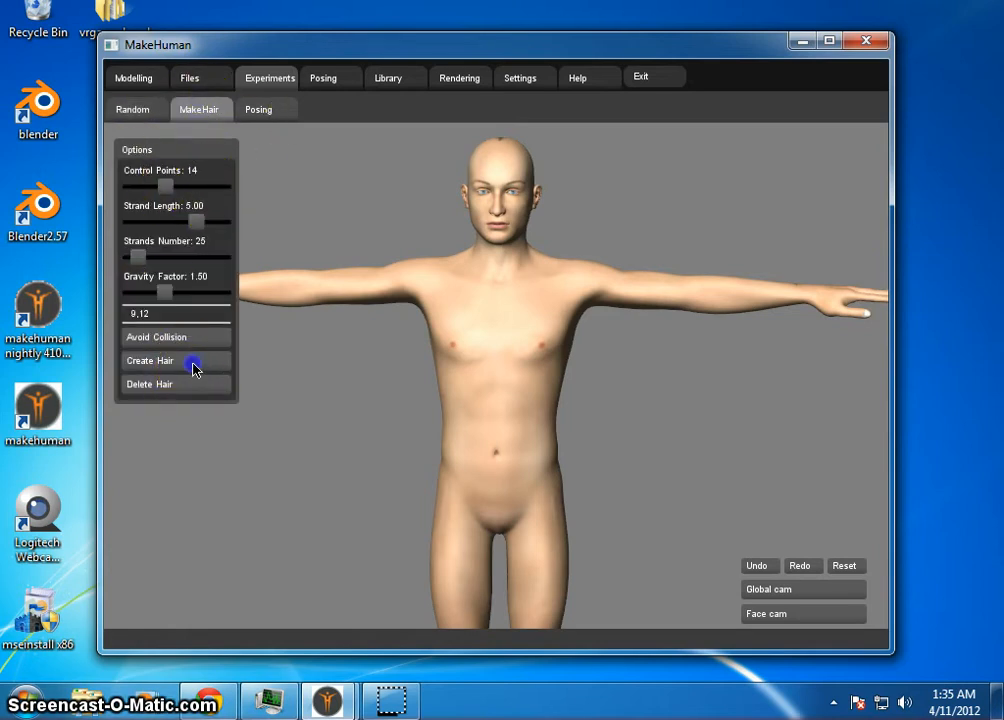
{"action": "right_click_drag", "start_coordinate": [565, 429], "coordinate": [742, 435]}
{"action": "left_click_drag", "start_coordinate": [742, 435], "coordinate": [438, 417]}
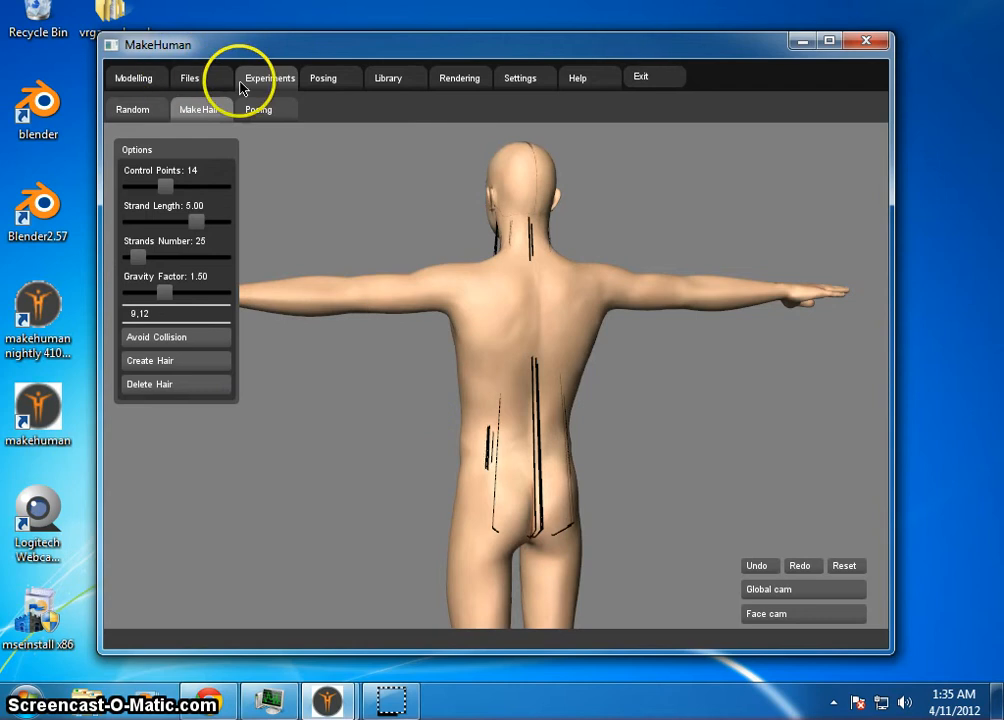
Step: Examine the experimental shoulder posing options with the figure turned back to face the front
{"action": "left_click", "coordinate": [262, 110]}
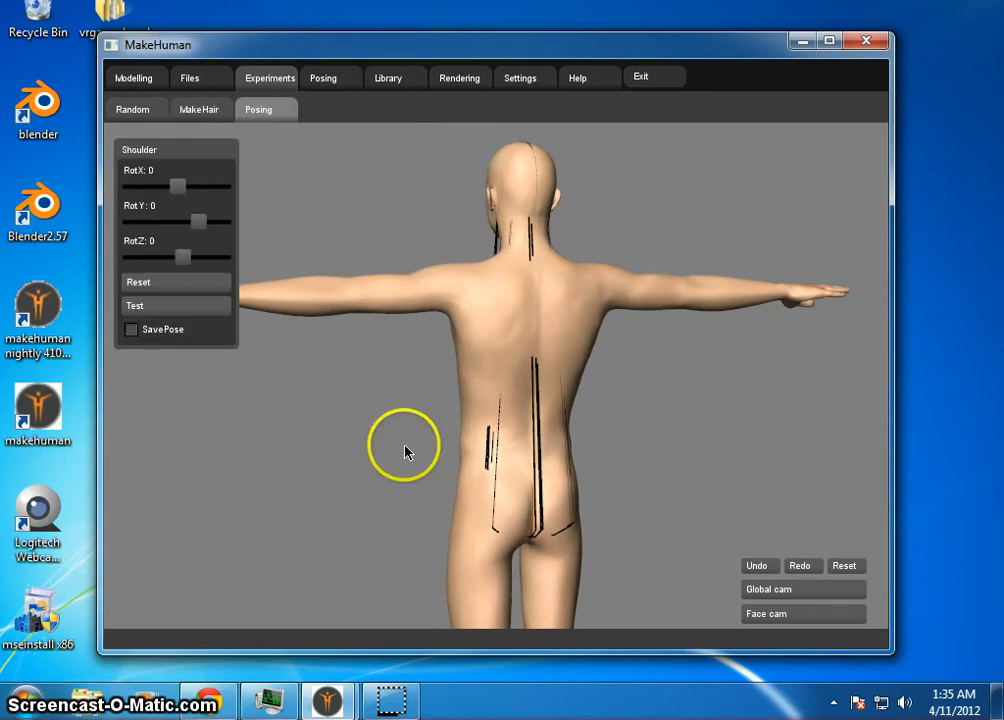
{"action": "left_click_drag", "start_coordinate": [403, 451], "coordinate": [634, 455]}
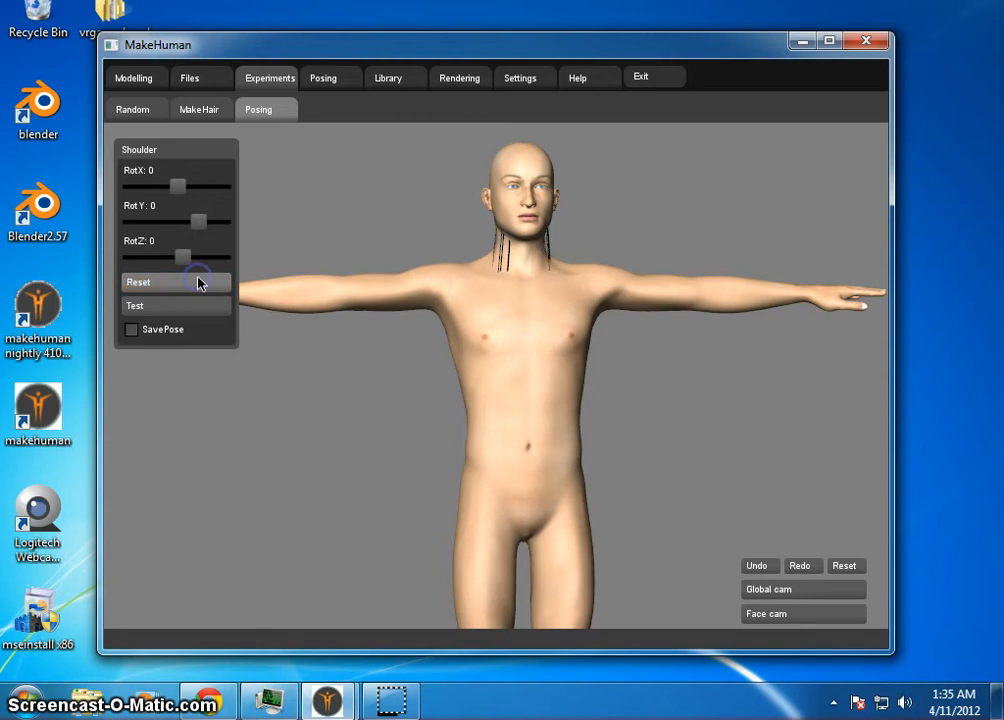
{"action": "left_click_drag", "start_coordinate": [412, 506], "coordinate": [395, 530]}
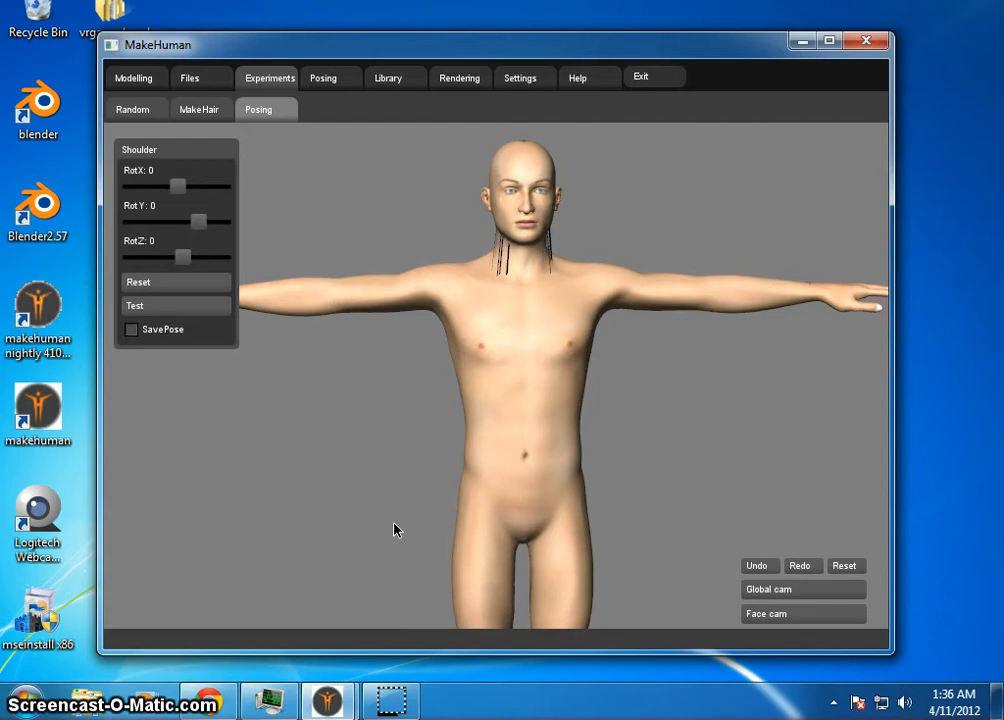
Step: Play the motion in the BVH Player, showing the human figure in place of the skeleton, and pause the playback
{"action": "left_click", "coordinate": [326, 79]}
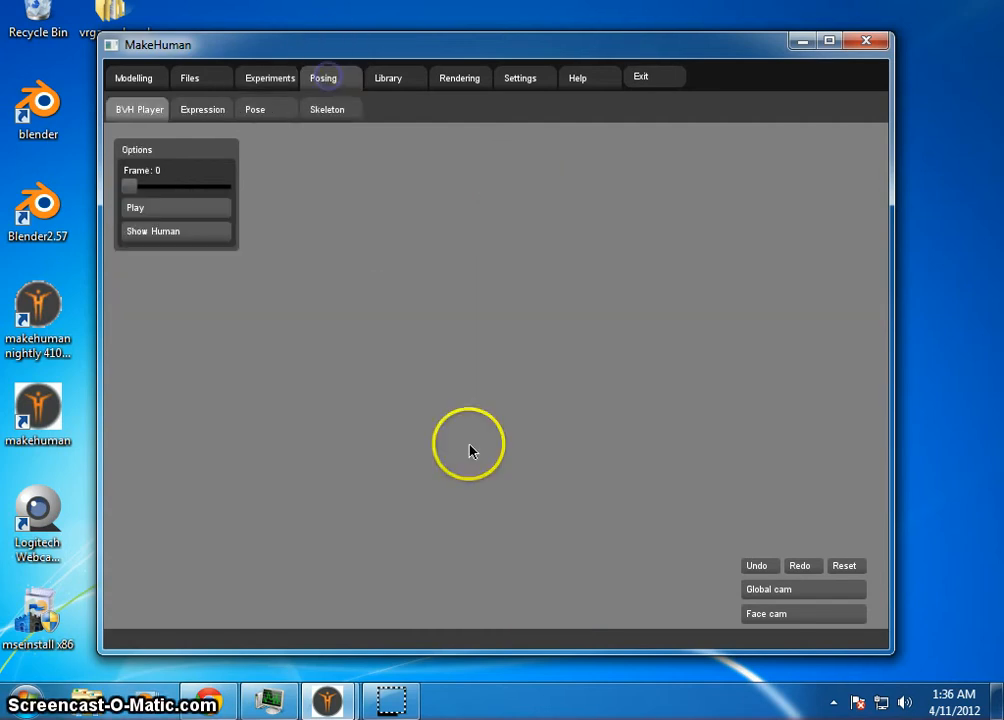
{"action": "left_click", "coordinate": [194, 217]}
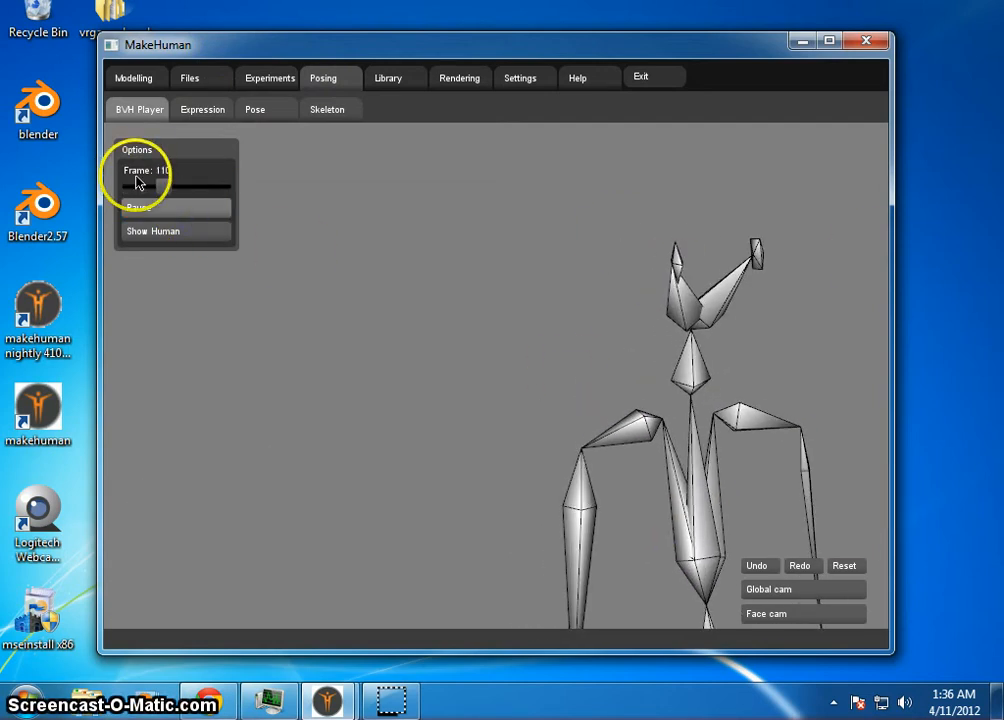
{"action": "left_click", "coordinate": [176, 235]}
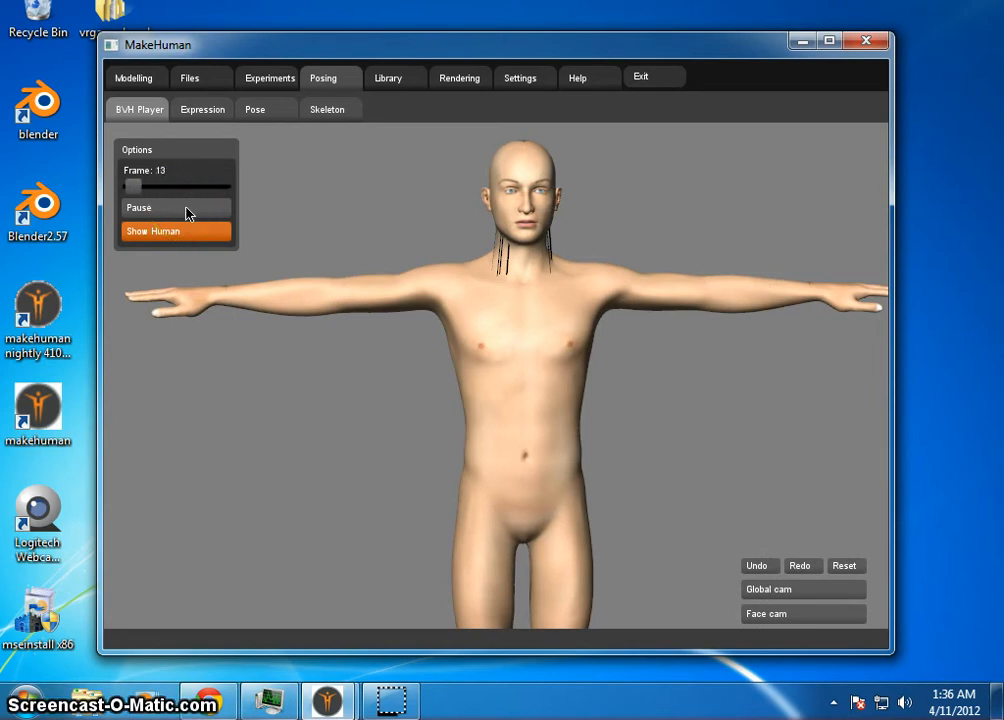
{"action": "left_click", "coordinate": [186, 210]}
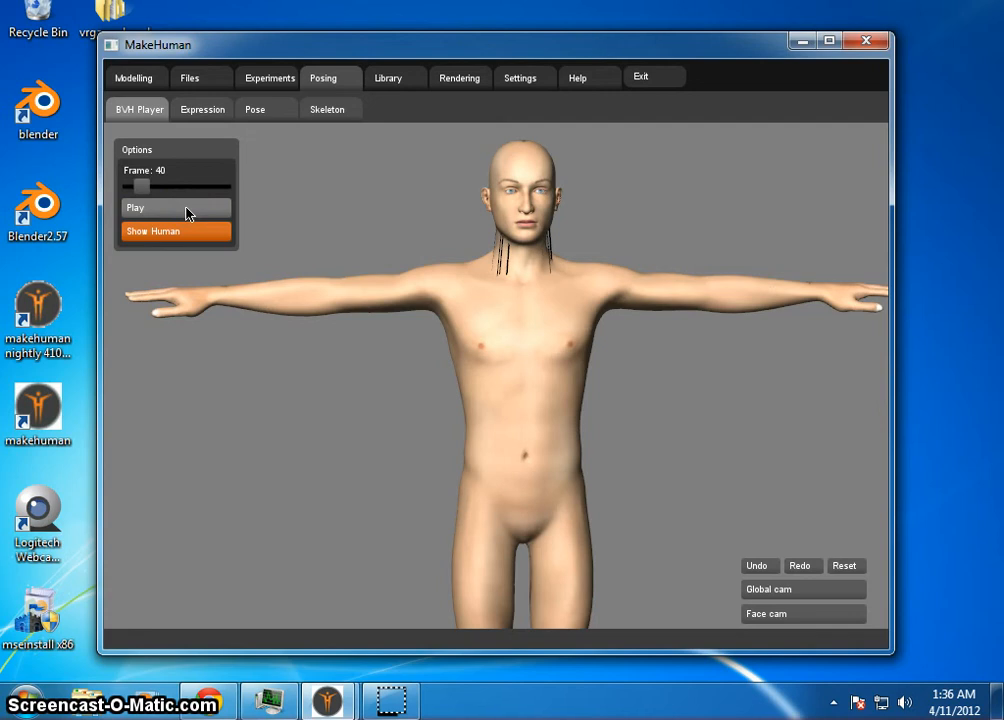
Step: Examine the hair styles and skin textures available in the library, with the figure's current look checked in between
{"action": "left_click", "coordinate": [413, 82]}
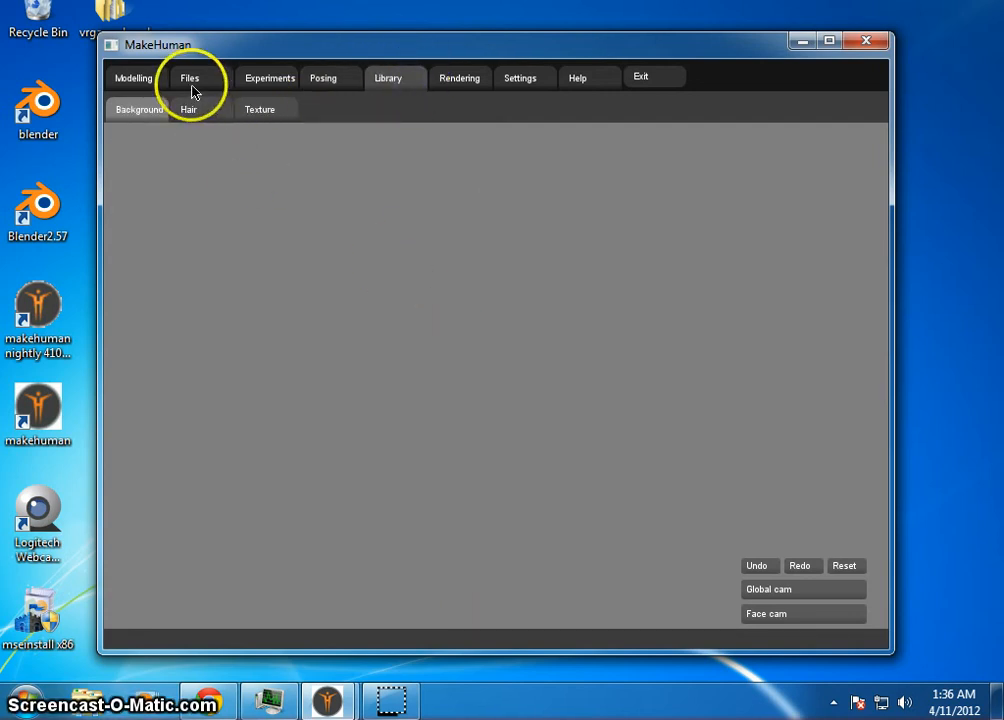
{"action": "left_click", "coordinate": [190, 108]}
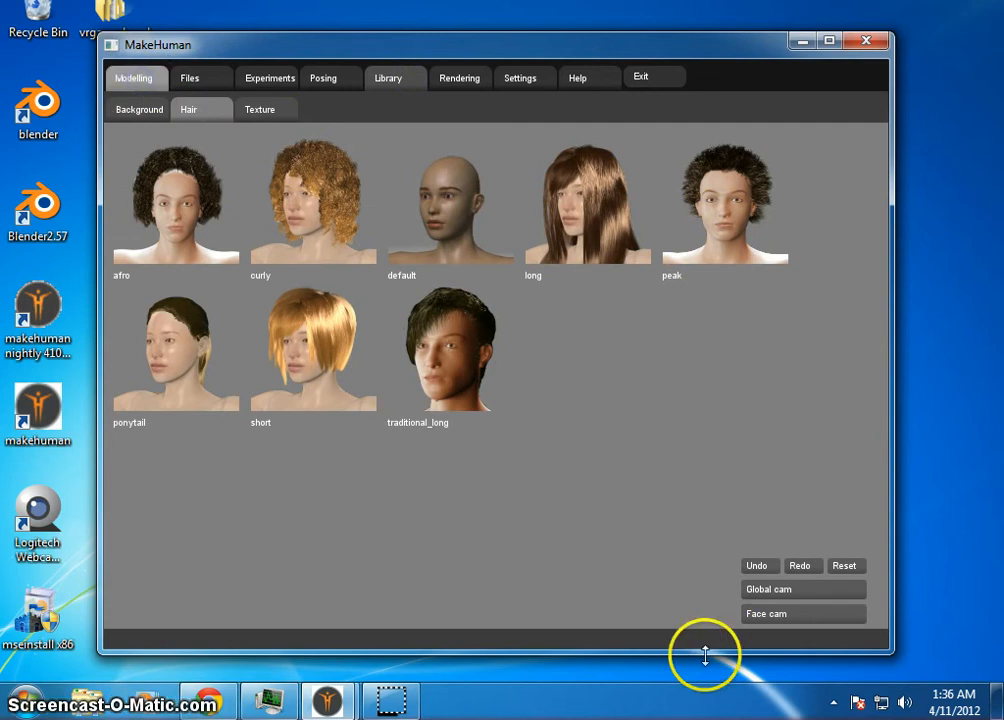
{"action": "left_click", "coordinate": [130, 78]}
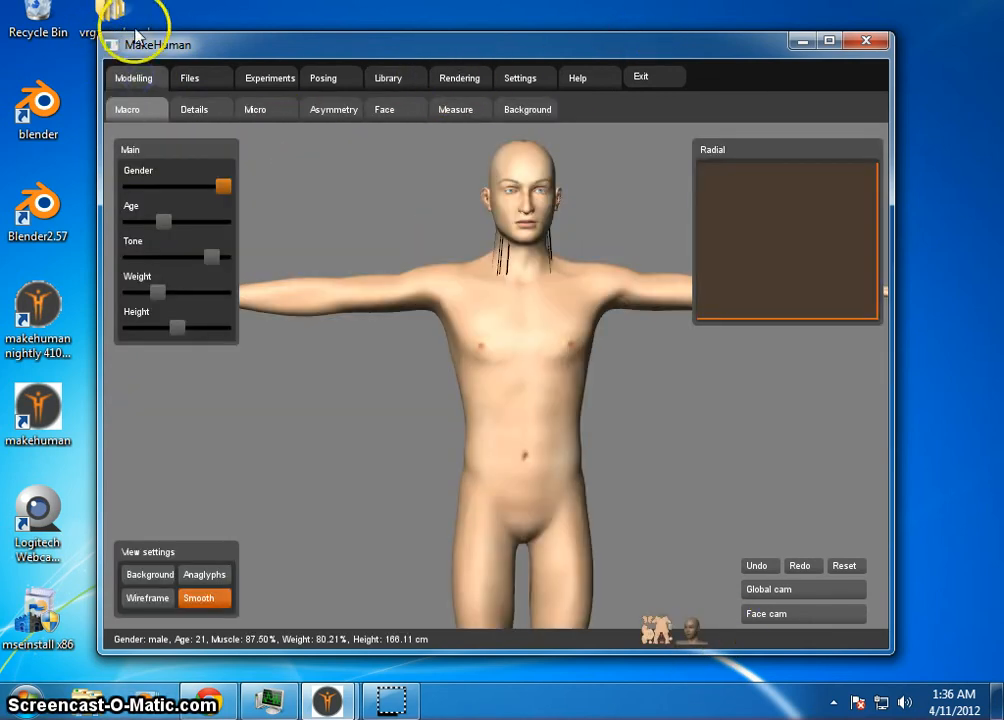
{"action": "left_click", "coordinate": [694, 630]}
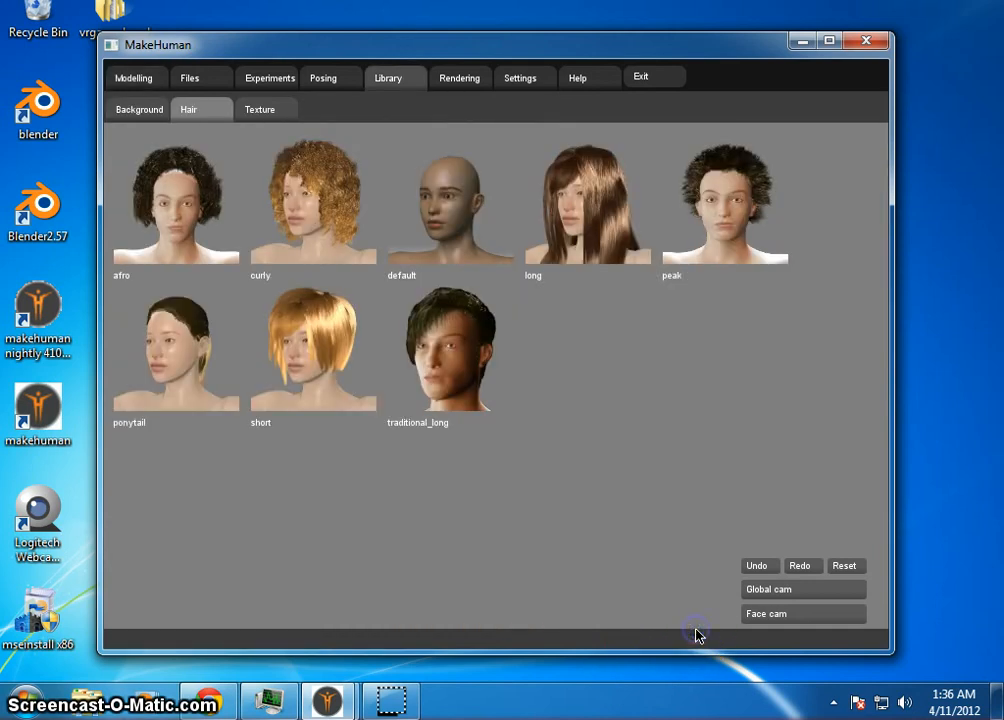
{"action": "left_click", "coordinate": [276, 112]}
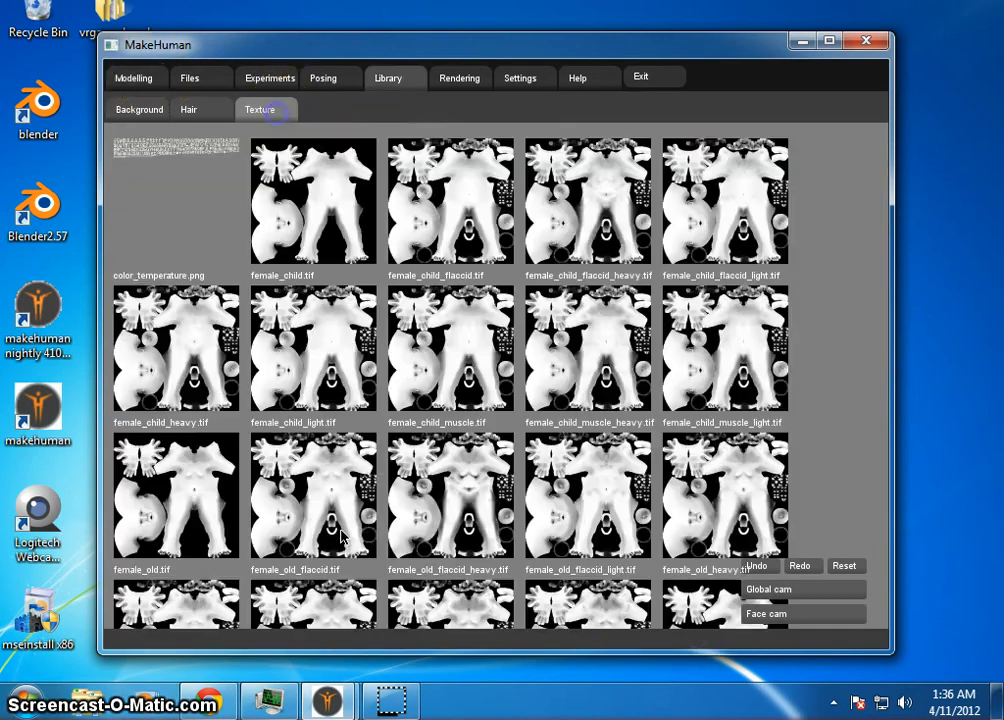
{"action": "left_click", "coordinate": [702, 176]}
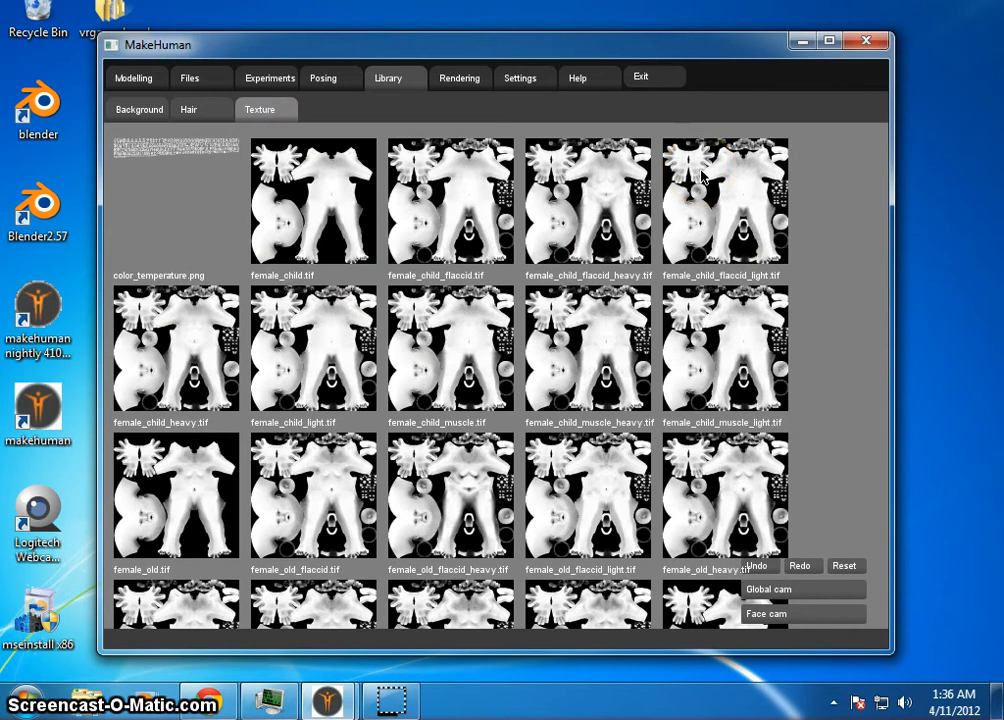
Step: Apply the ponytail hair style from the library to the figure
{"action": "left_click", "coordinate": [202, 111]}
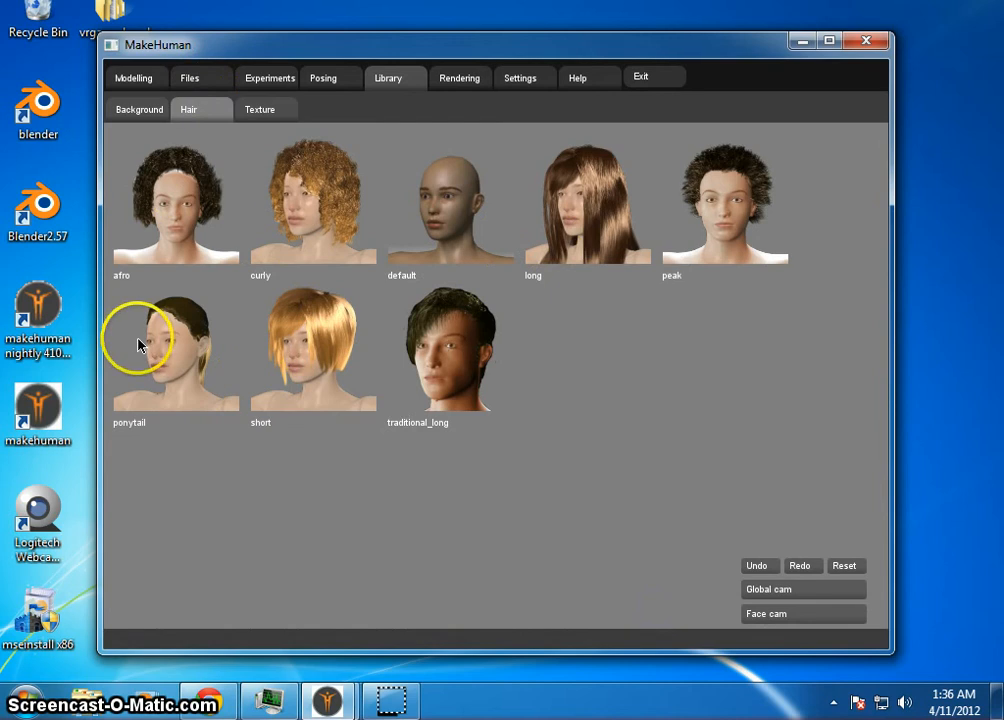
{"action": "left_click", "coordinate": [189, 345]}
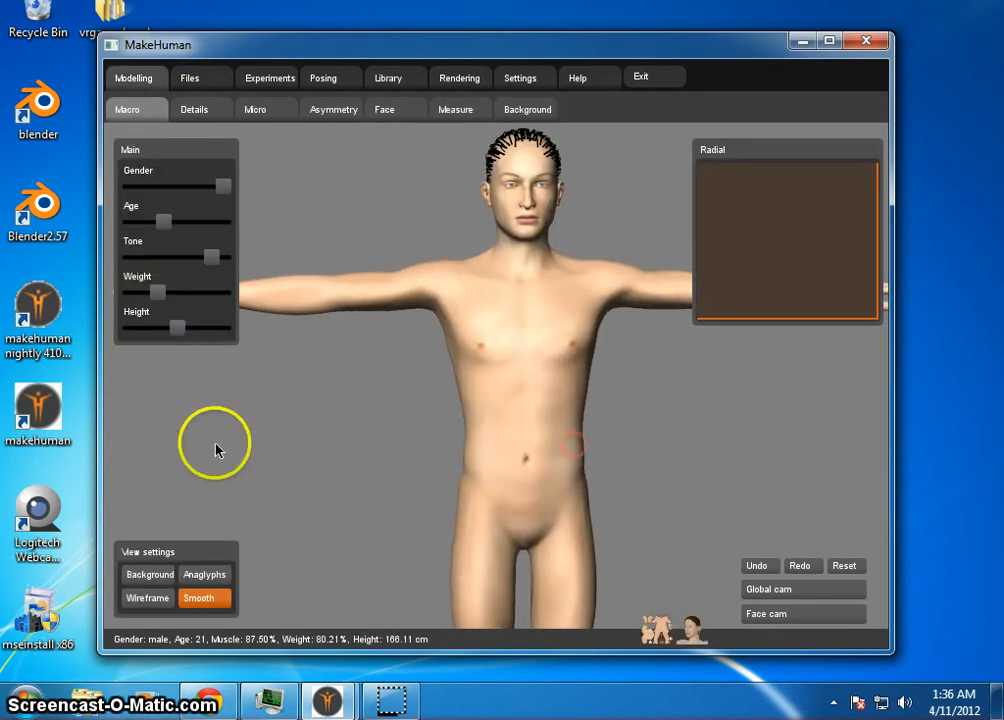
{"action": "left_click_drag", "start_coordinate": [215, 449], "coordinate": [260, 466]}
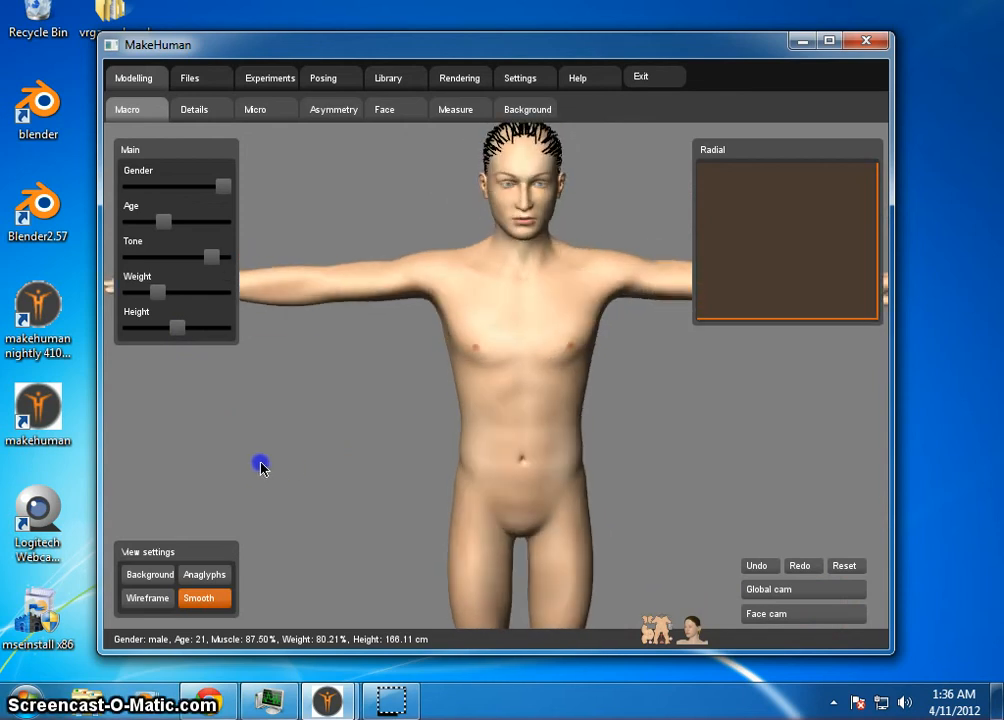
Step: Render the figure with Aqsis at its default settings and inspect the ponytail from several angles
{"action": "left_click", "coordinate": [465, 78]}
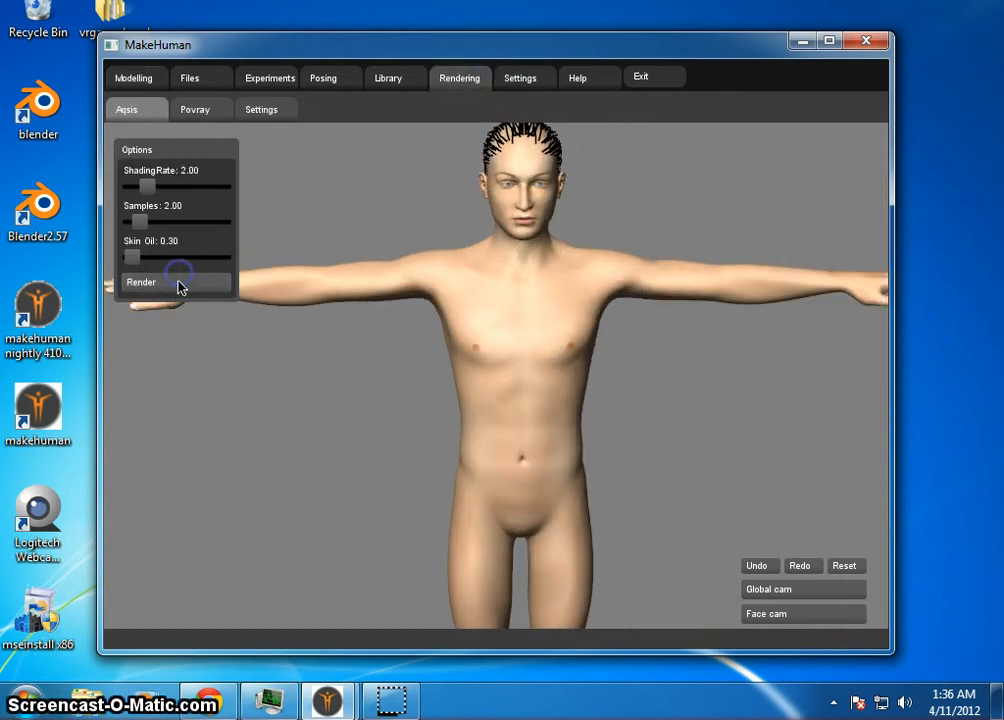
{"action": "left_click", "coordinate": [177, 286]}
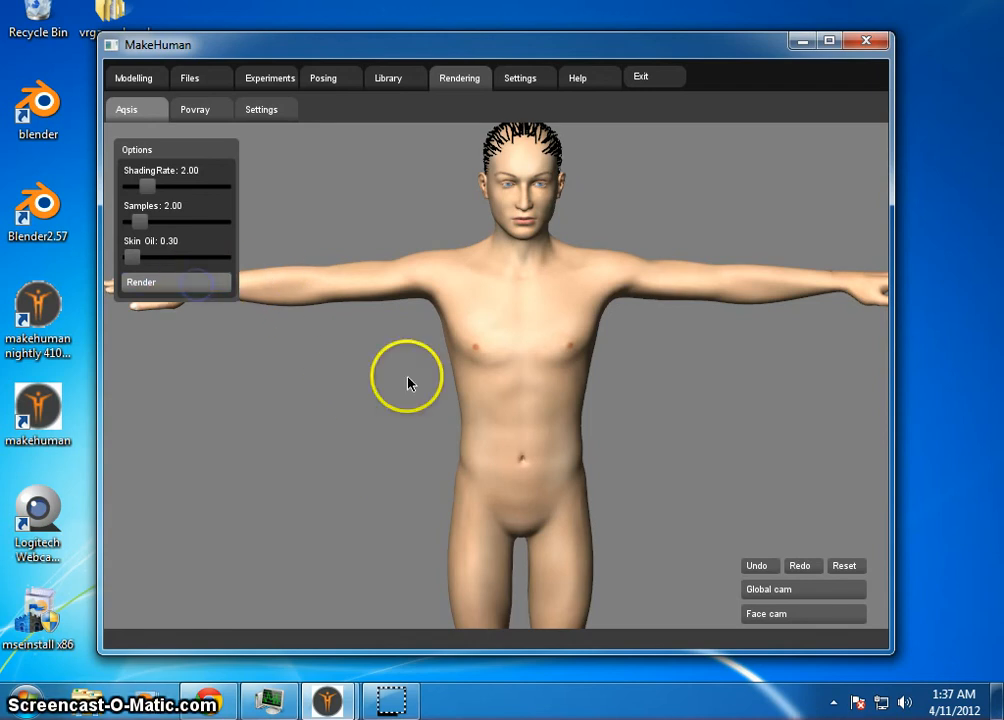
{"action": "left_click_drag", "start_coordinate": [708, 359], "coordinate": [107, 373]}
{"action": "left_click_drag", "start_coordinate": [615, 336], "coordinate": [394, 300]}
{"action": "left_click_drag", "start_coordinate": [647, 208], "coordinate": [290, 321]}
{"action": "left_click_drag", "start_coordinate": [762, 243], "coordinate": [107, 233]}
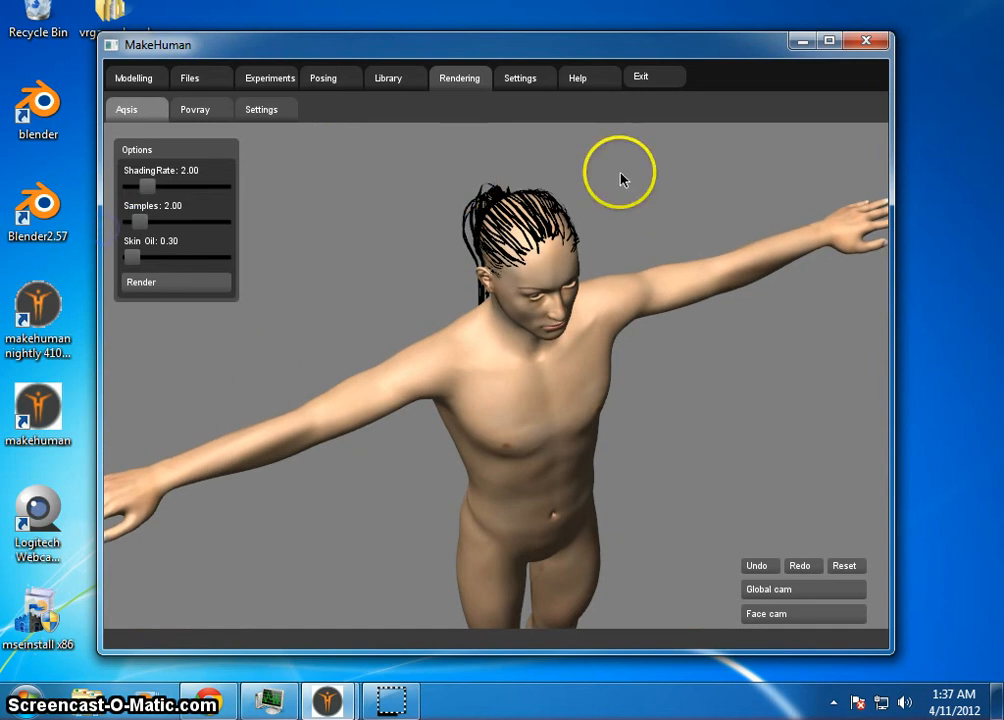
{"action": "left_click_drag", "start_coordinate": [455, 330], "coordinate": [553, 333]}
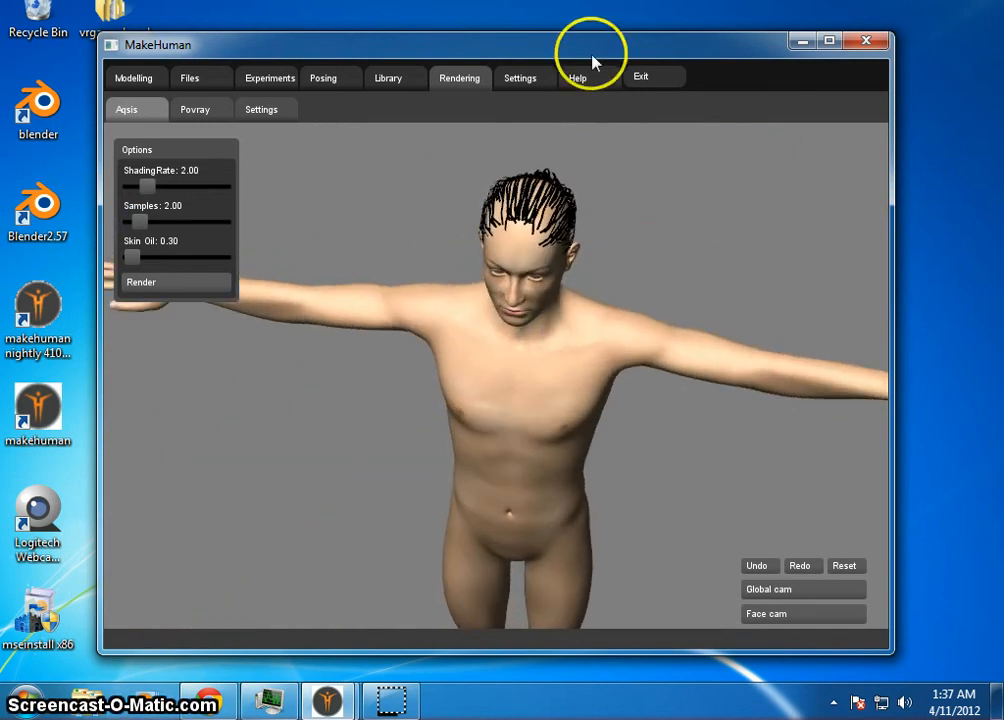
Step: Try the Phong, Toon and Skin shaders on the figure and return to No shader
{"action": "left_click", "coordinate": [521, 78]}
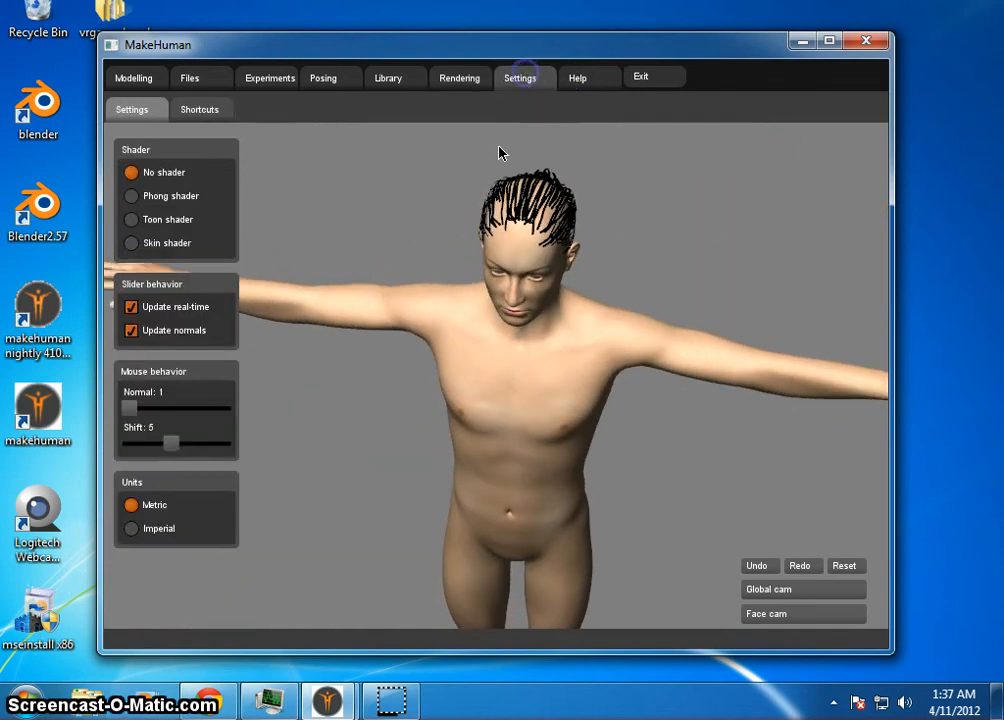
{"action": "left_click", "coordinate": [132, 197]}
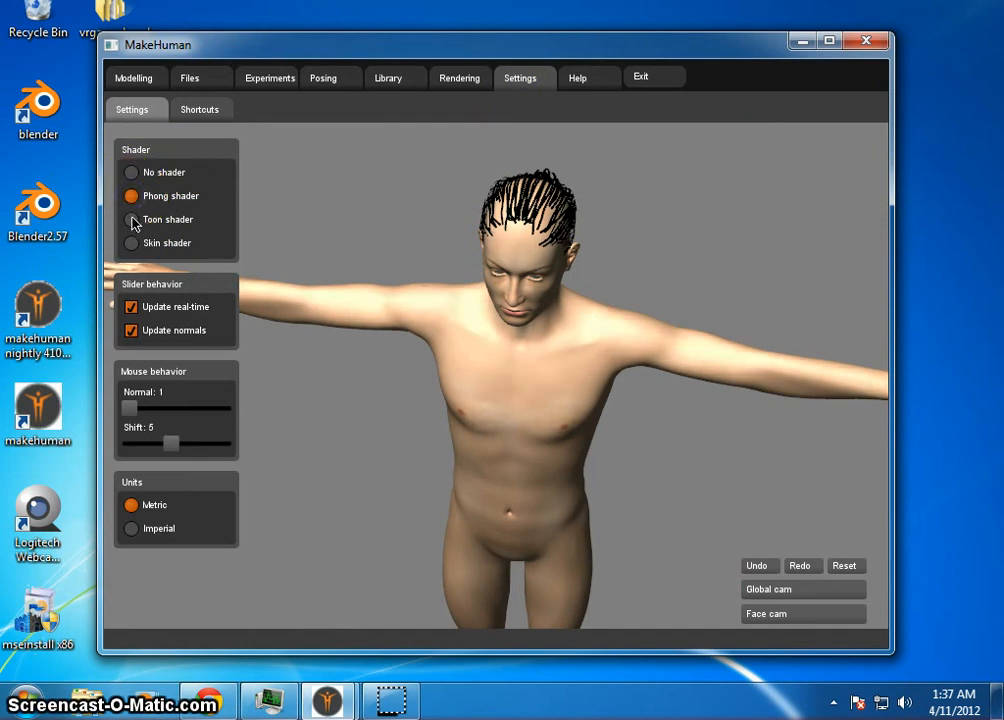
{"action": "left_click", "coordinate": [132, 220]}
{"action": "left_click", "coordinate": [133, 245]}
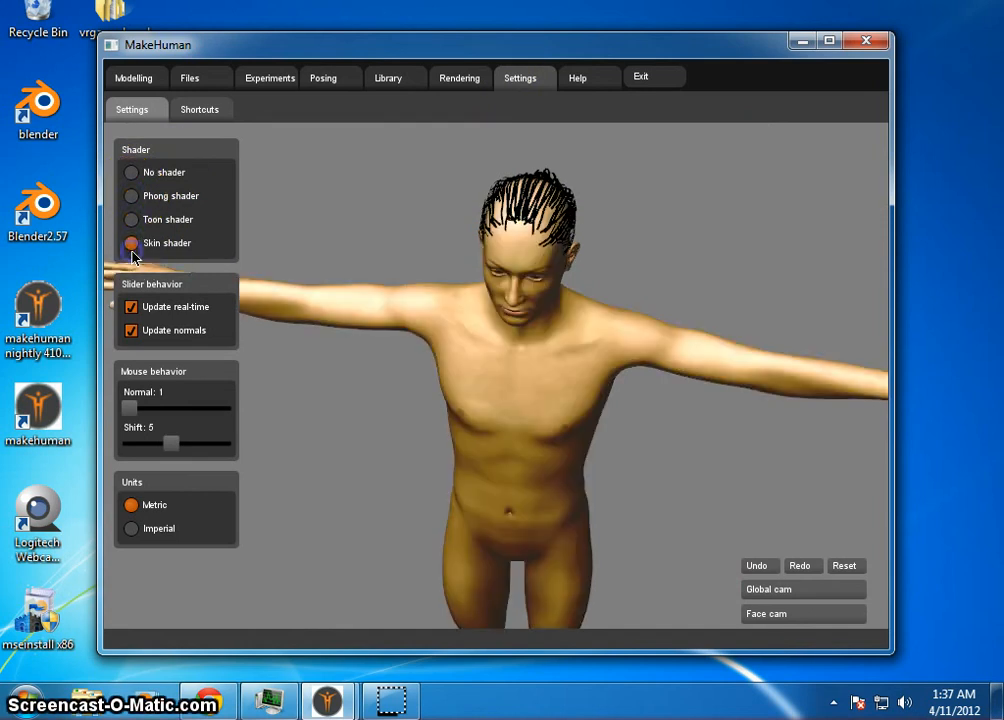
{"action": "left_click", "coordinate": [132, 197]}
{"action": "left_click", "coordinate": [132, 173]}
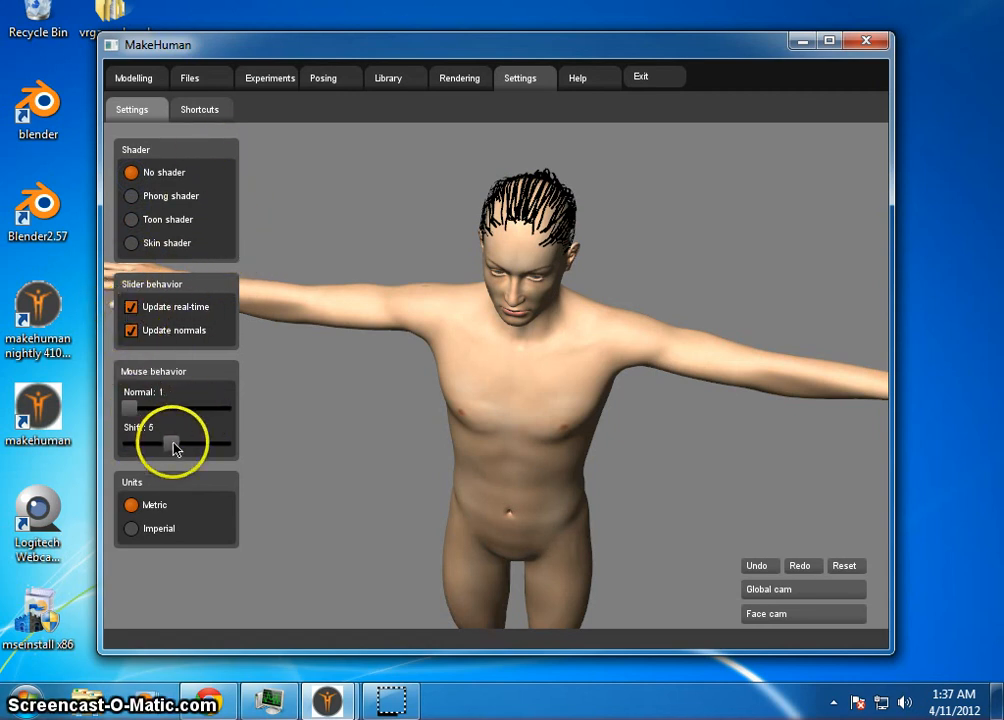
Step: Test the mouse behaviour by rotating the figure to a side view and back towards the front
{"action": "left_click_drag", "start_coordinate": [300, 415], "coordinate": [122, 371]}
{"action": "left_click_drag", "start_coordinate": [352, 437], "coordinate": [442, 434]}
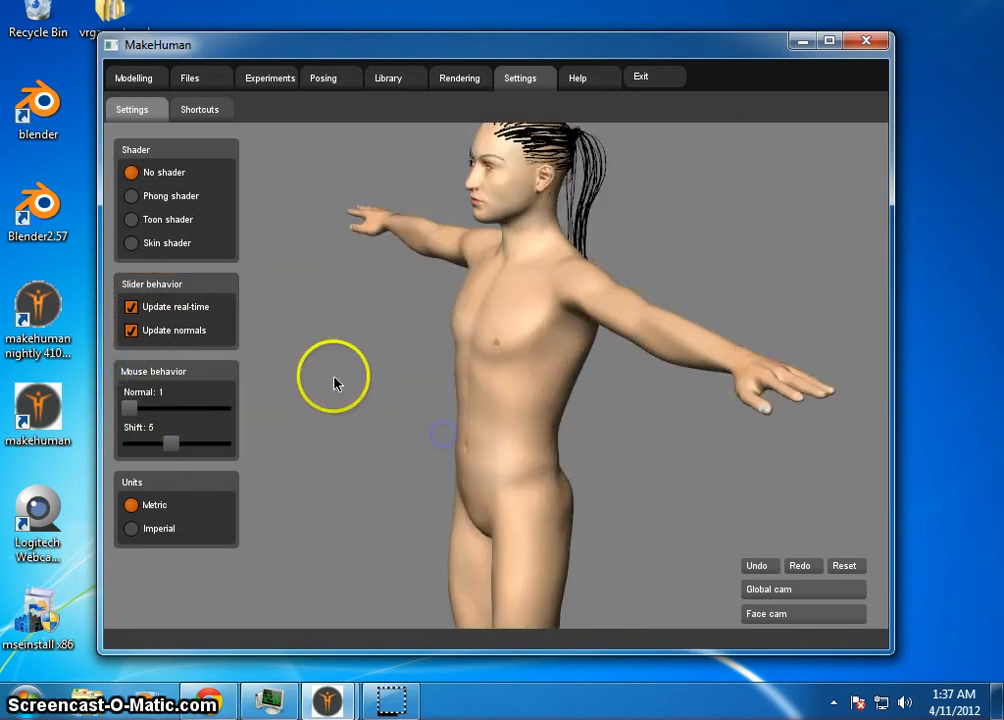
{"action": "left_click_drag", "start_coordinate": [335, 383], "coordinate": [411, 400]}
{"action": "left_click_drag", "start_coordinate": [531, 413], "coordinate": [583, 440]}
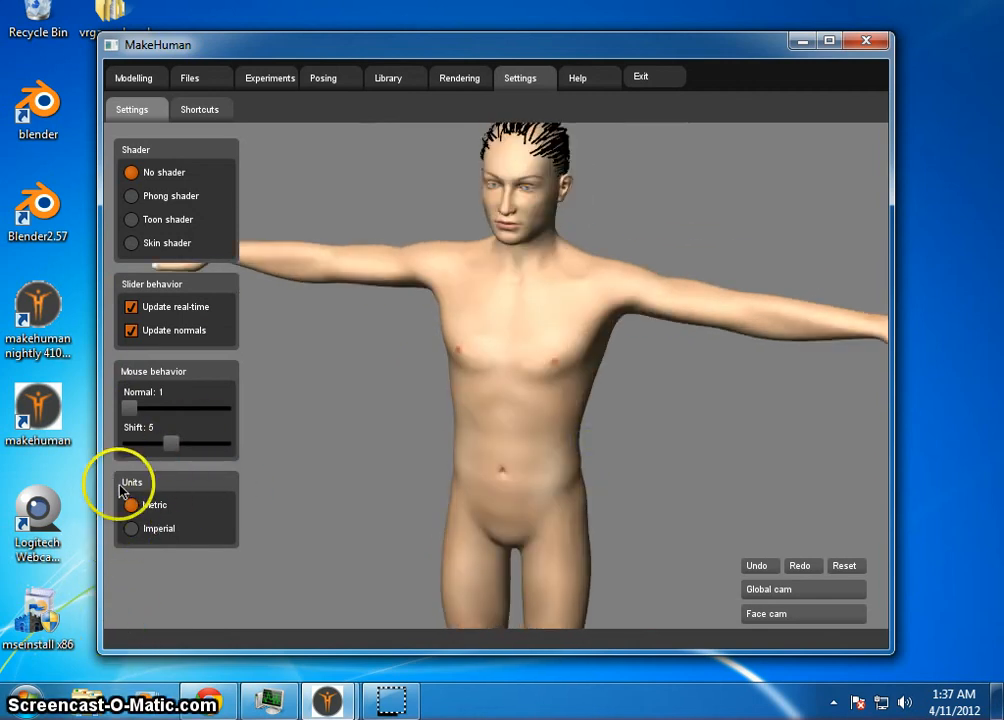
Step: Open the MakeHuman manual from the support options, look through its table of contents and close it
{"action": "left_click", "coordinate": [603, 81]}
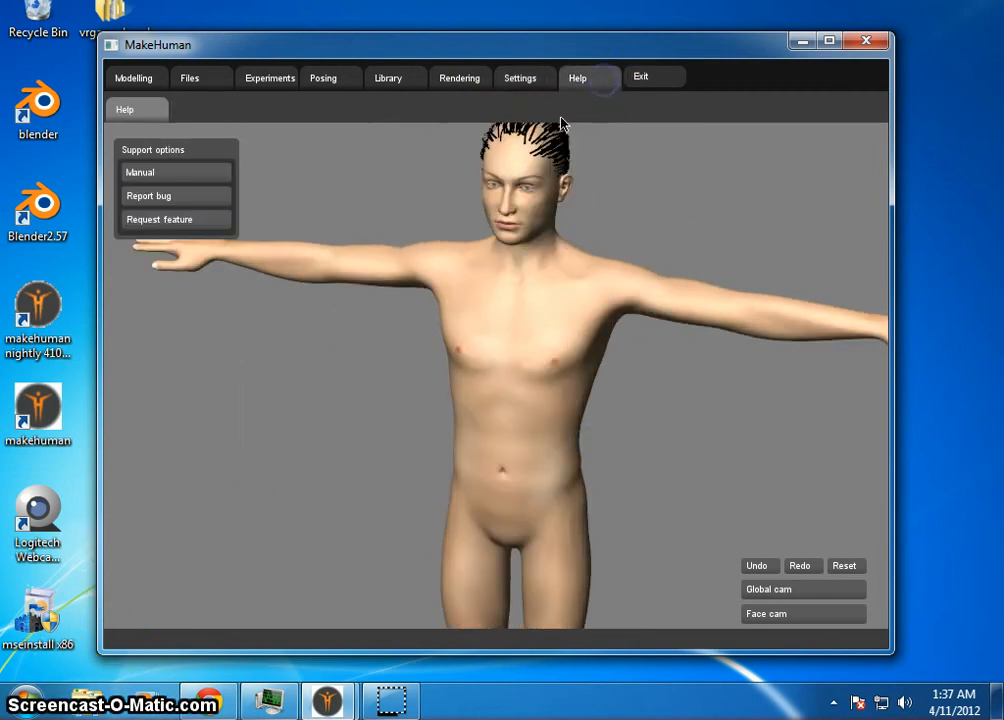
{"action": "left_click", "coordinate": [180, 176]}
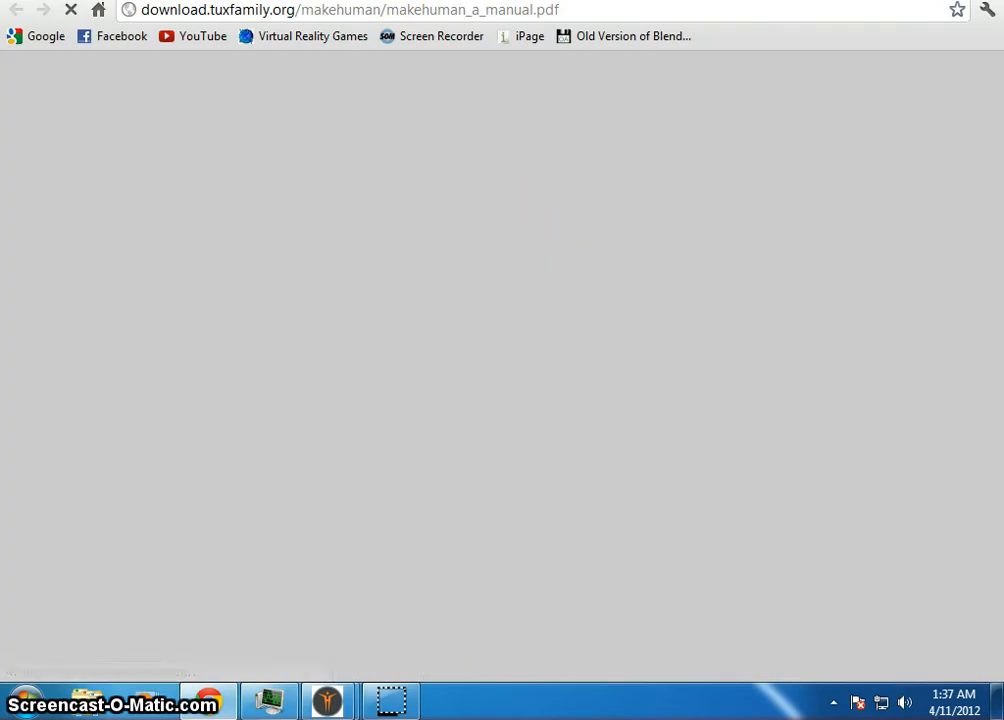
{"action": "scroll", "coordinate": [616, 426], "scroll_direction": "down", "scroll_amount": 10}
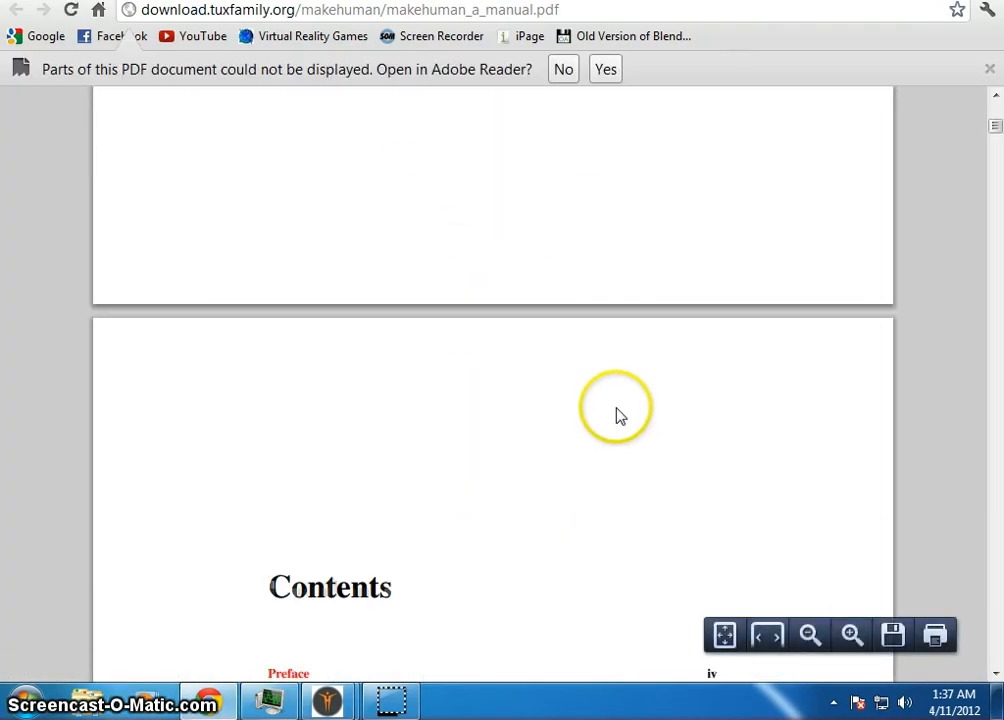
{"action": "scroll", "coordinate": [620, 396], "scroll_direction": "down", "scroll_amount": 3}
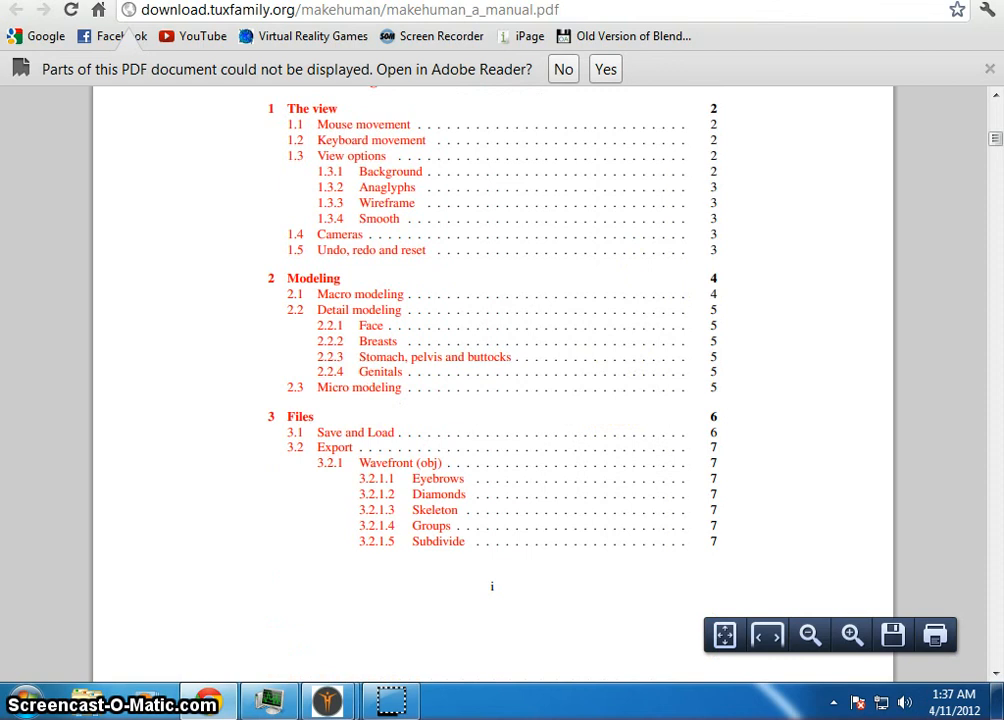
{"action": "left_click", "coordinate": [712, 3]}
Step: Switch from the browser back to MakeHuman and exit the program
{"action": "left_click", "coordinate": [327, 698]}
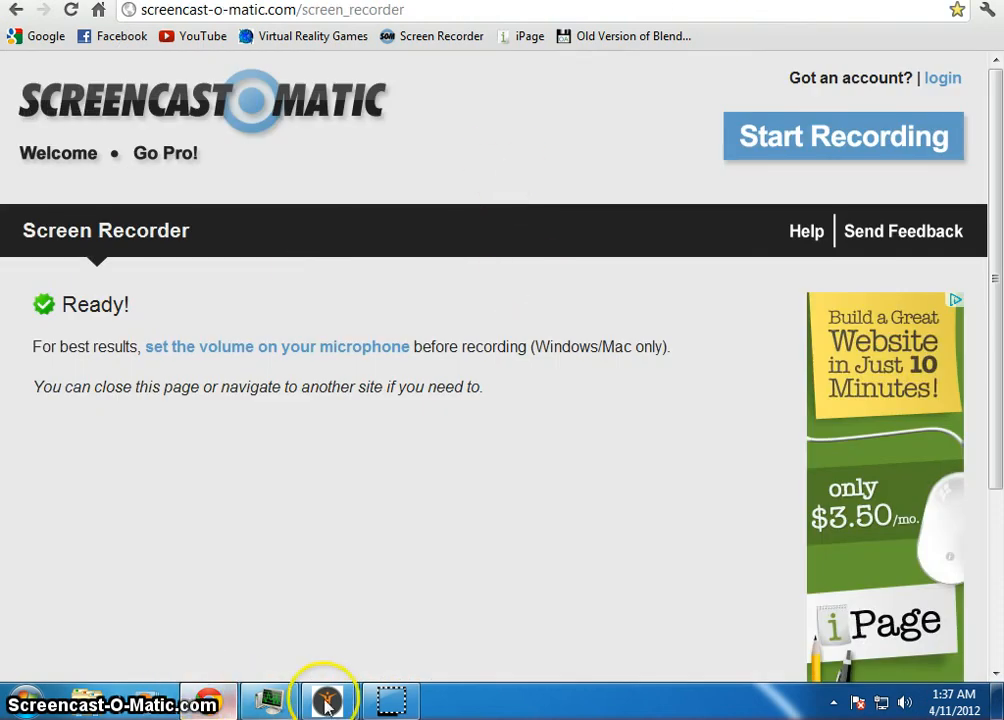
{"action": "left_click", "coordinate": [437, 359]}
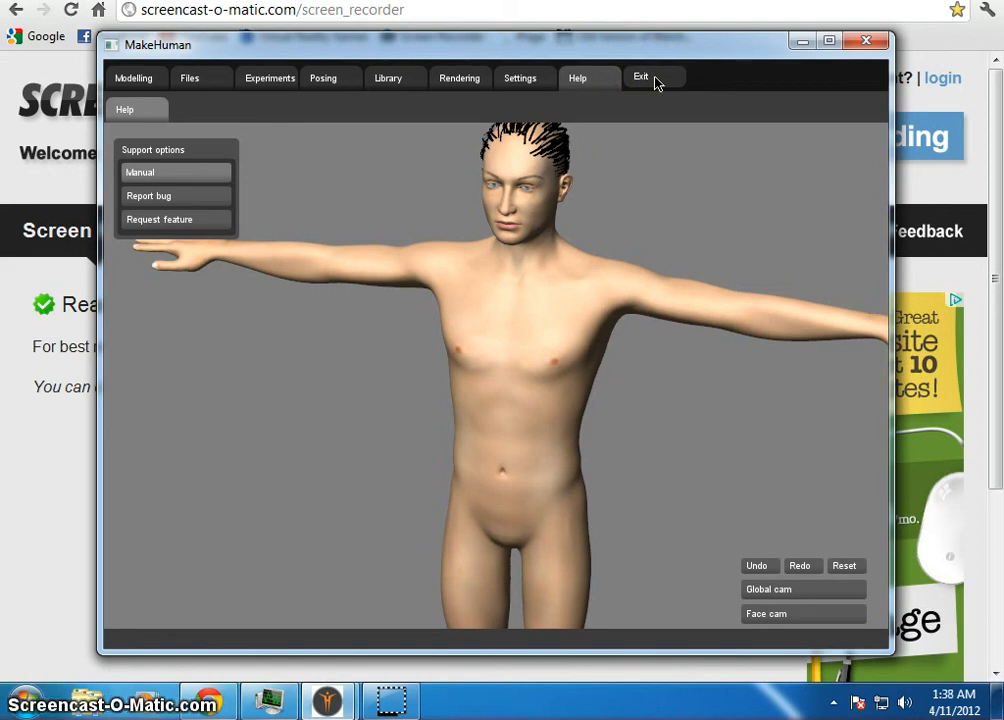
{"action": "left_click", "coordinate": [655, 77]}
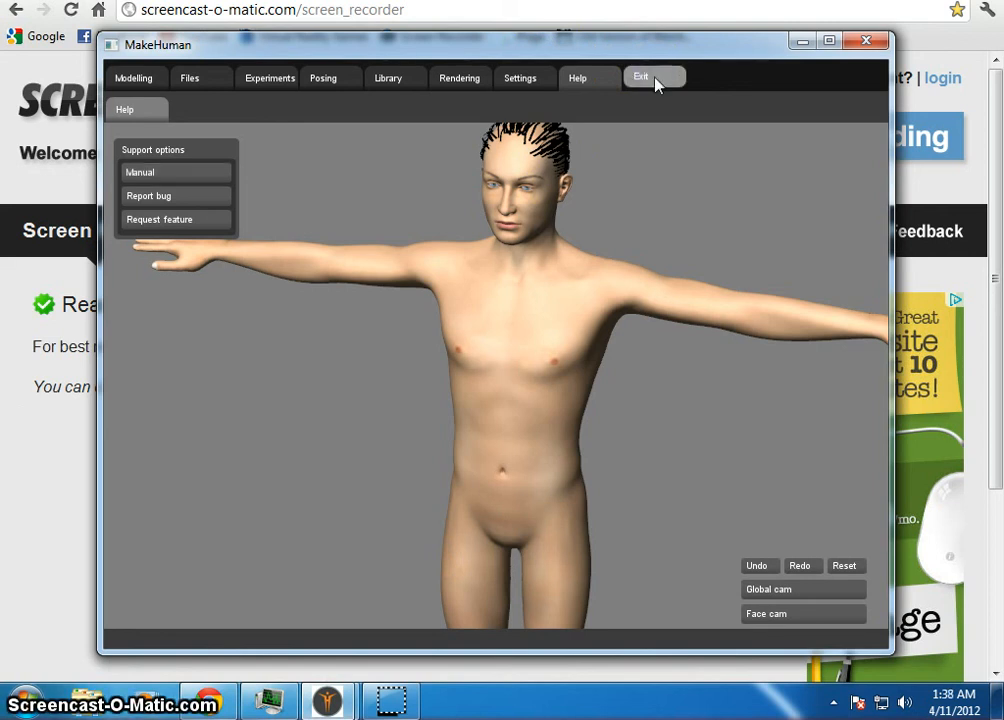